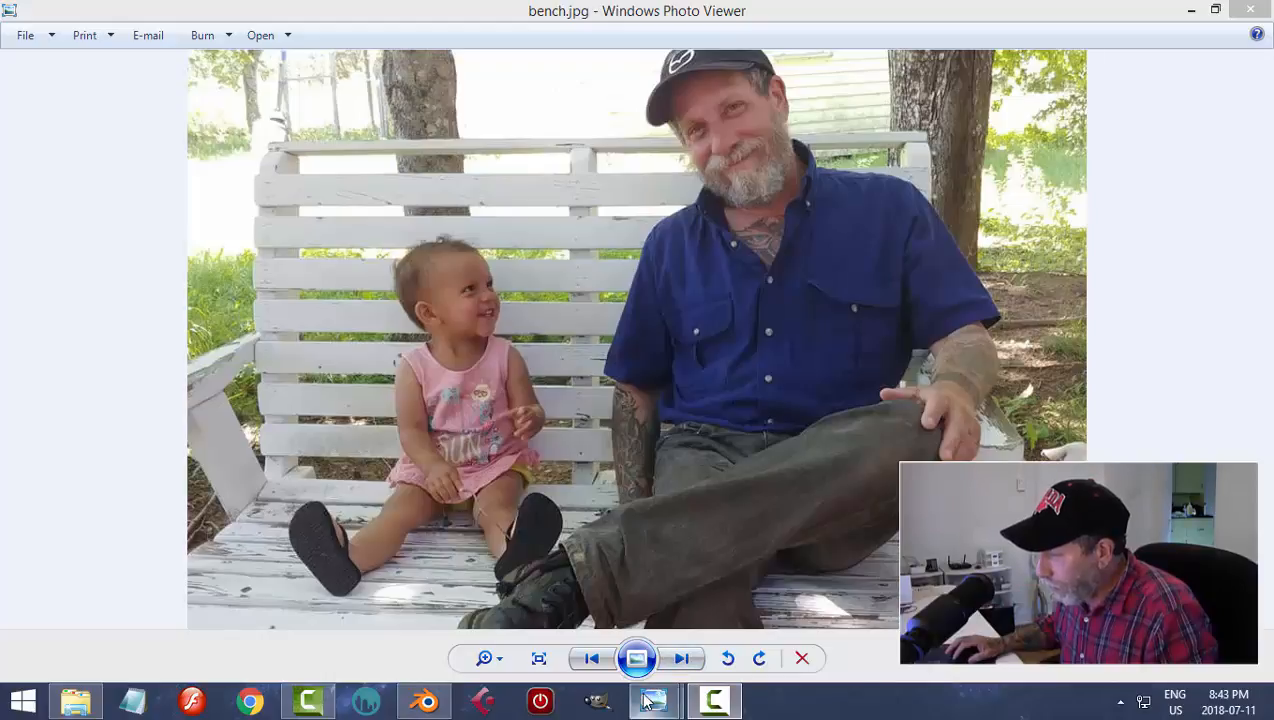
- Switch to Blender and snap the 3D cursor to the table that holds the cup and saucer
{"action": "mouse_move", "coordinate": [654, 700]}
{"action": "left_click", "coordinate": [590, 628]}
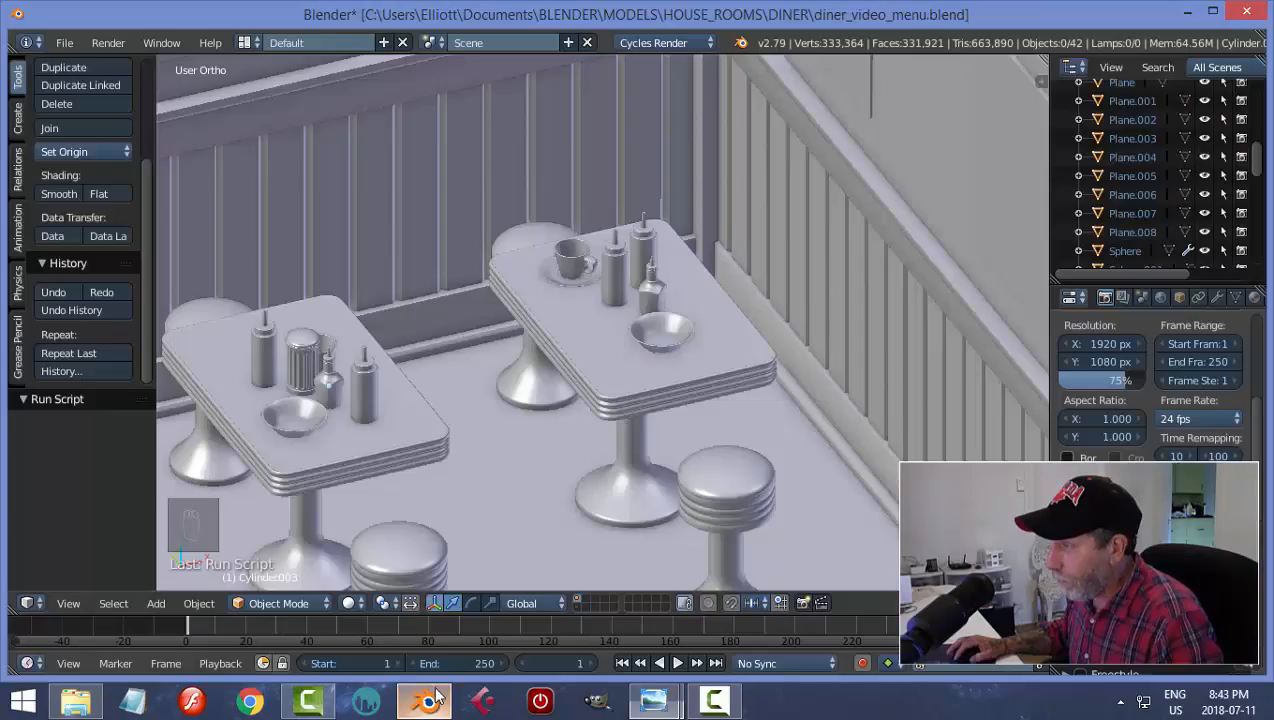
{"action": "left_click", "coordinate": [425, 701]}
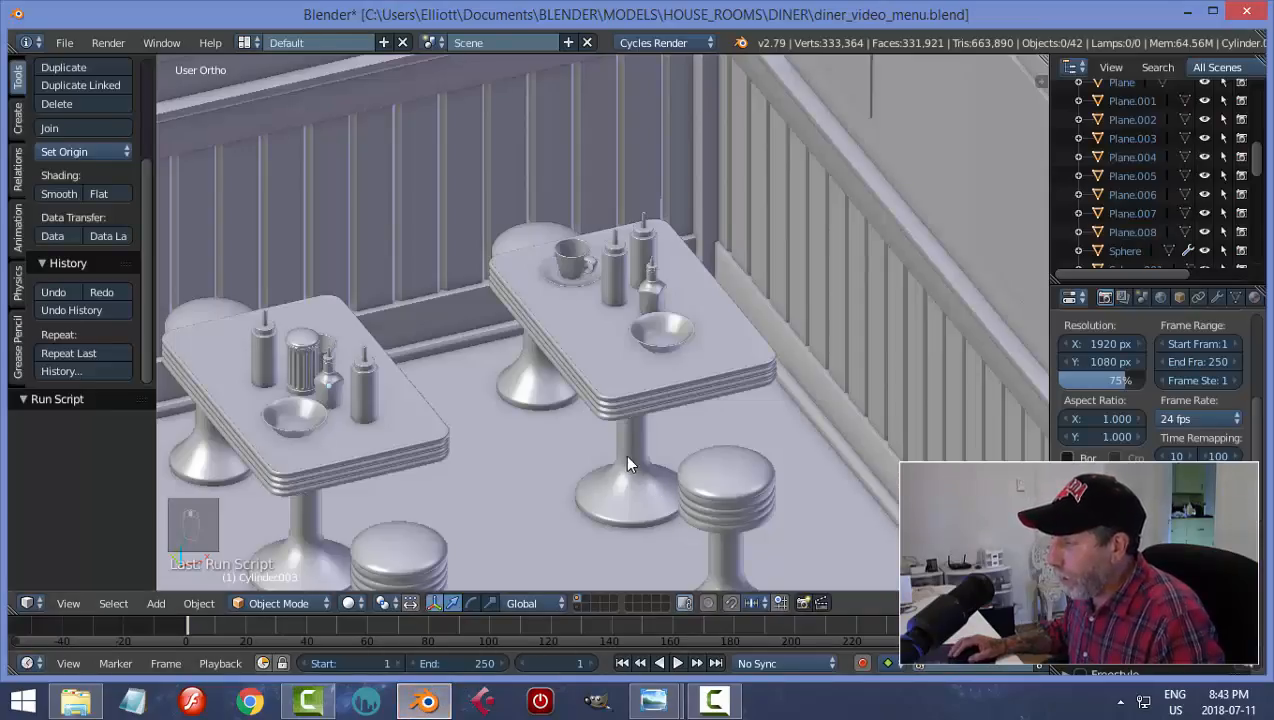
{"action": "middle_click_drag", "start_coordinate": [627, 461], "coordinate": [609, 387]}
{"action": "right_click", "coordinate": [609, 387]}
{"action": "key", "text": "shift+s"}
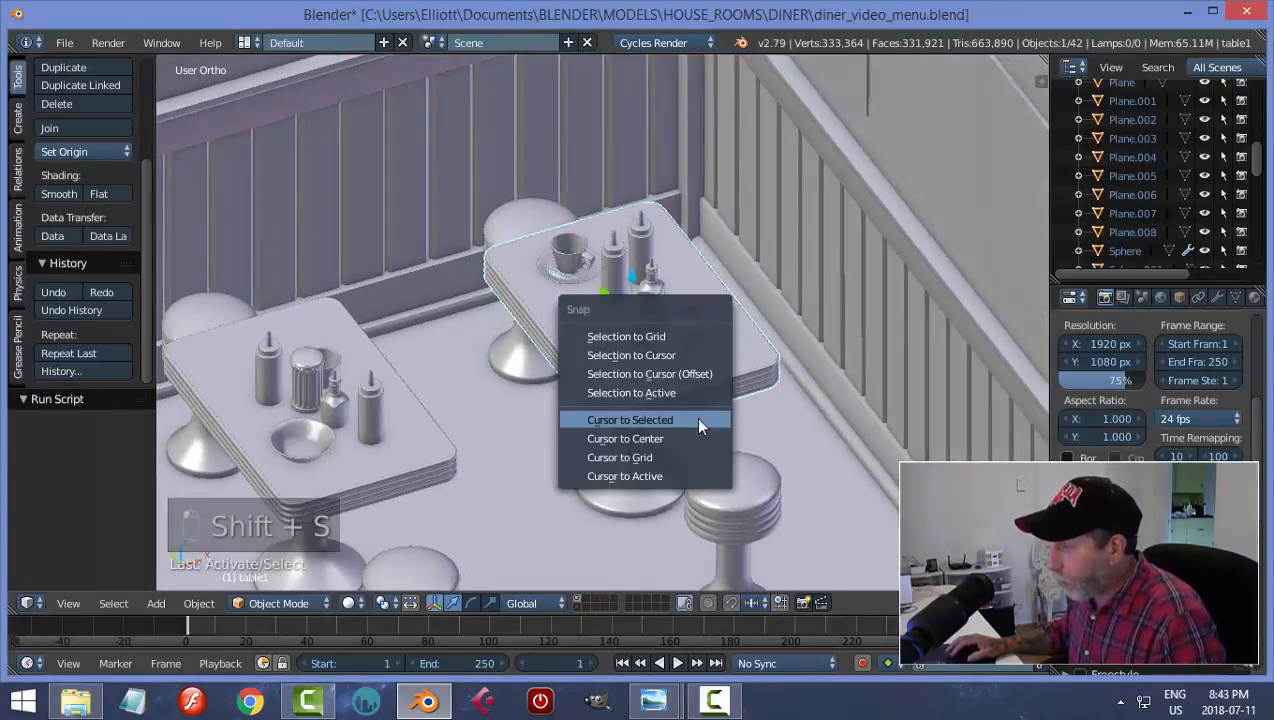
{"action": "left_click", "coordinate": [697, 418]}
- Add a plane mesh at the 3D cursor and raise it about 0.68 units along Z above the tabletop
{"action": "key", "text": "shift+a"}
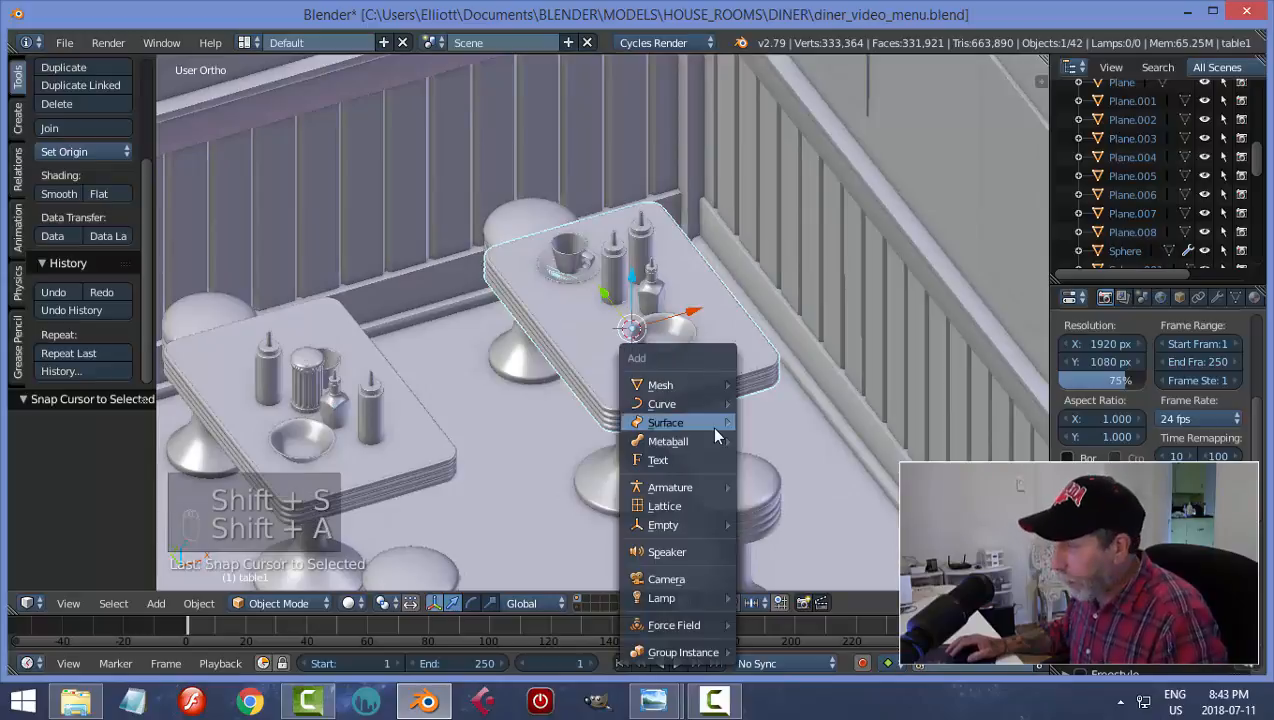
{"action": "mouse_move", "coordinate": [689, 376]}
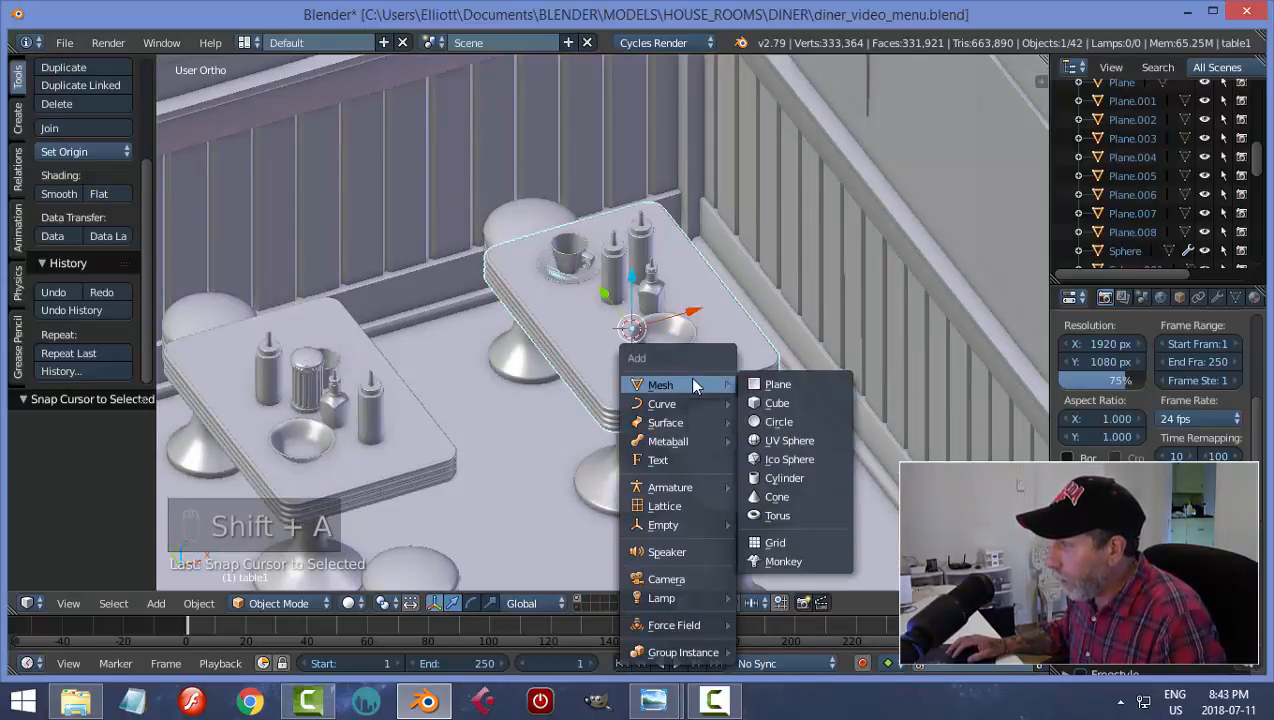
{"action": "left_click", "coordinate": [780, 384]}
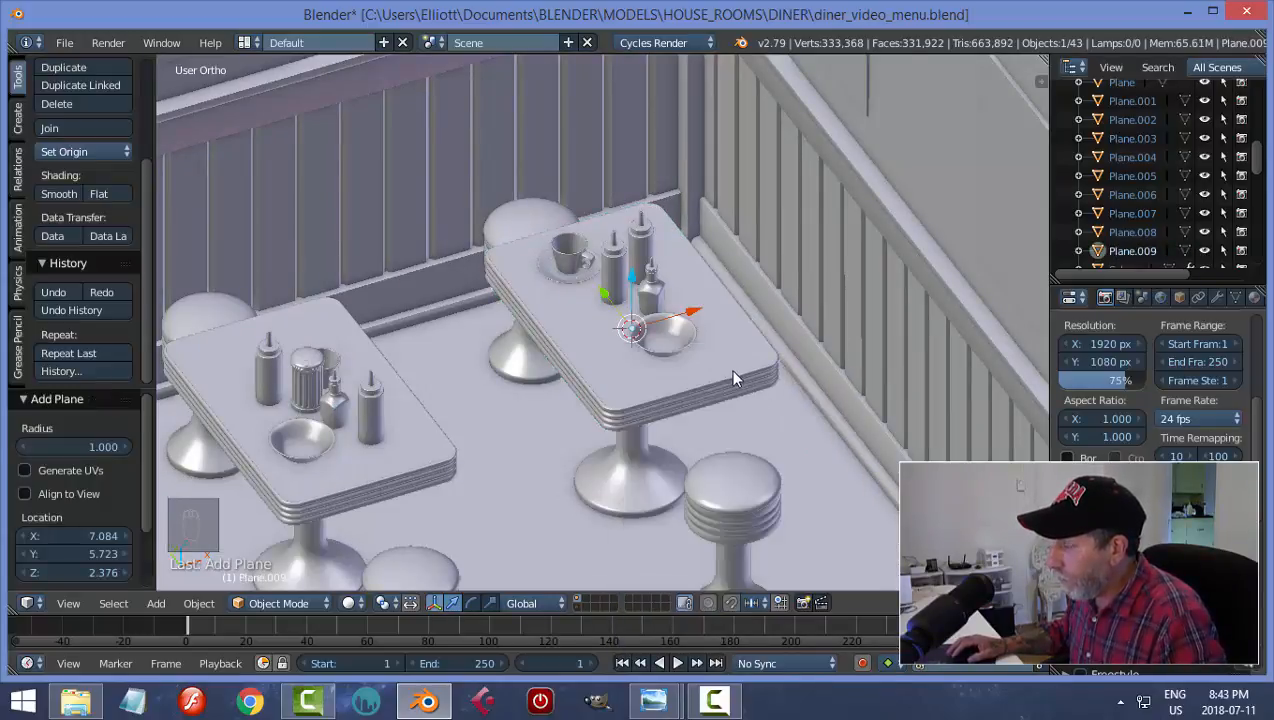
{"action": "middle_click_drag", "start_coordinate": [733, 378], "coordinate": [676, 320]}
{"action": "left_click_drag", "start_coordinate": [638, 285], "coordinate": [782, 251]}
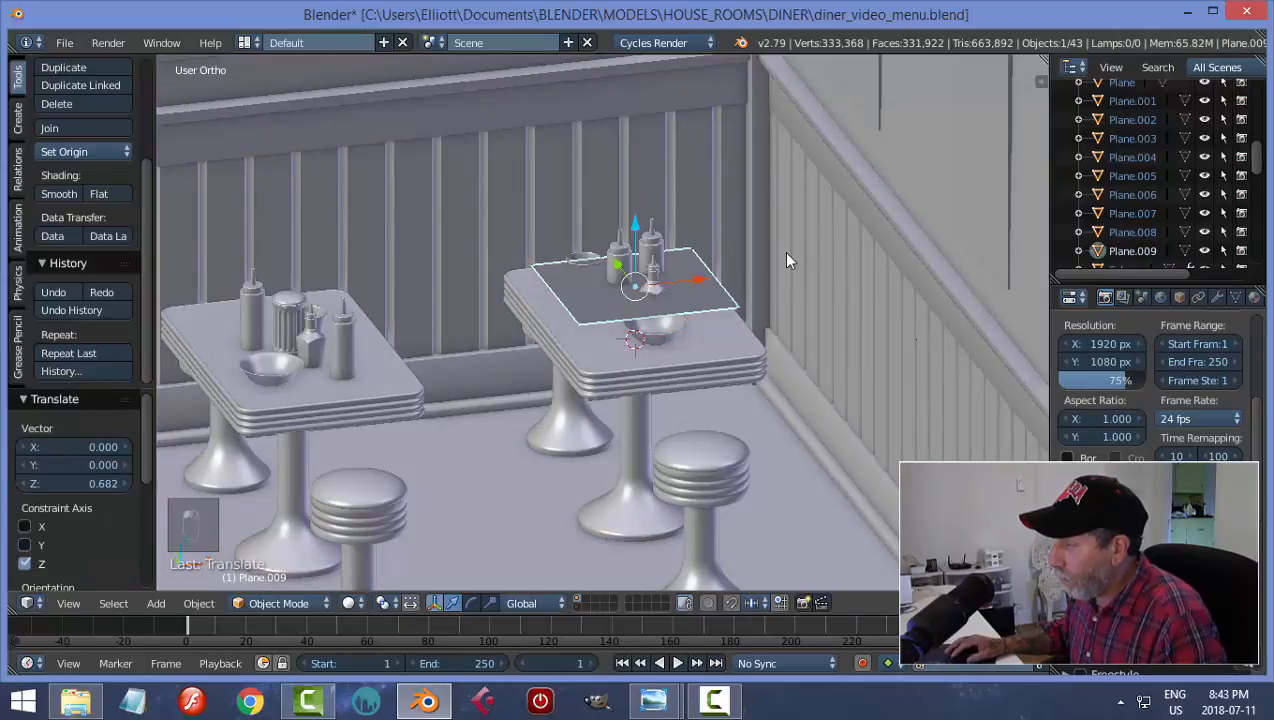
- From the top view, scale the plane by about 0.6 along X, 0.73 along Y, and another 0.87 along X
{"action": "key", "text": "KP_7"}
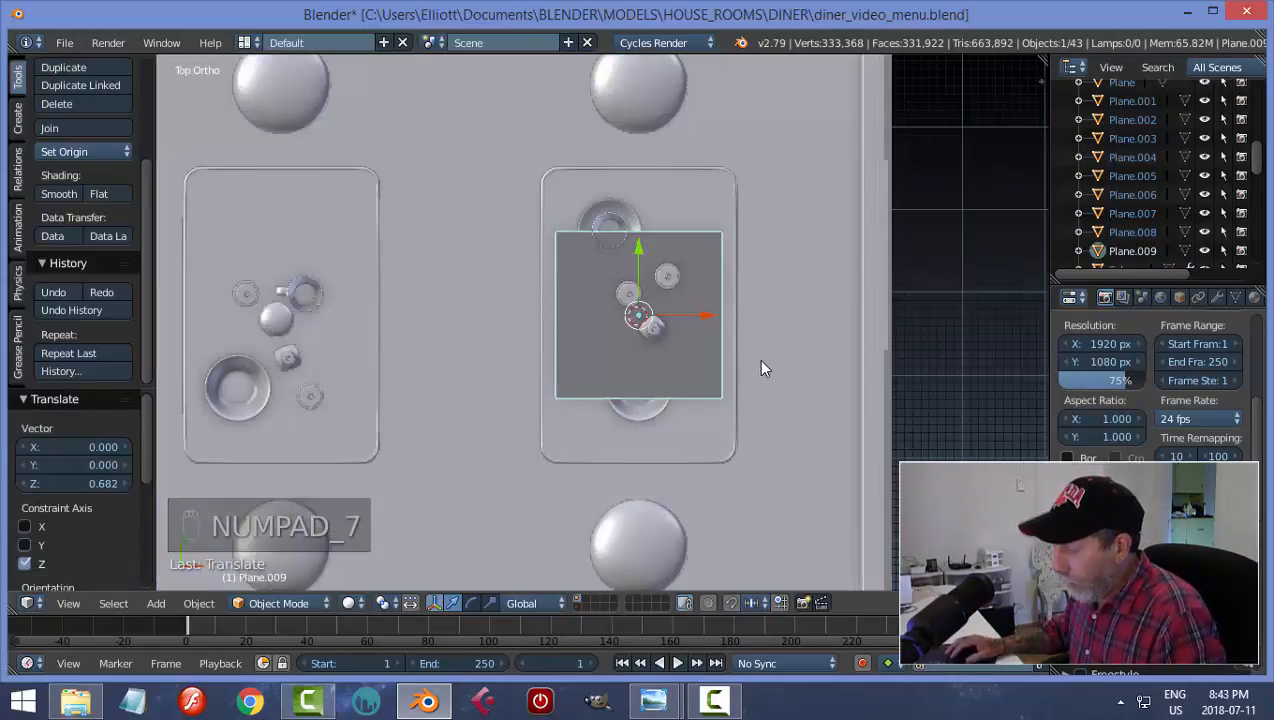
{"action": "key", "text": "s"}
{"action": "key", "text": "x"}
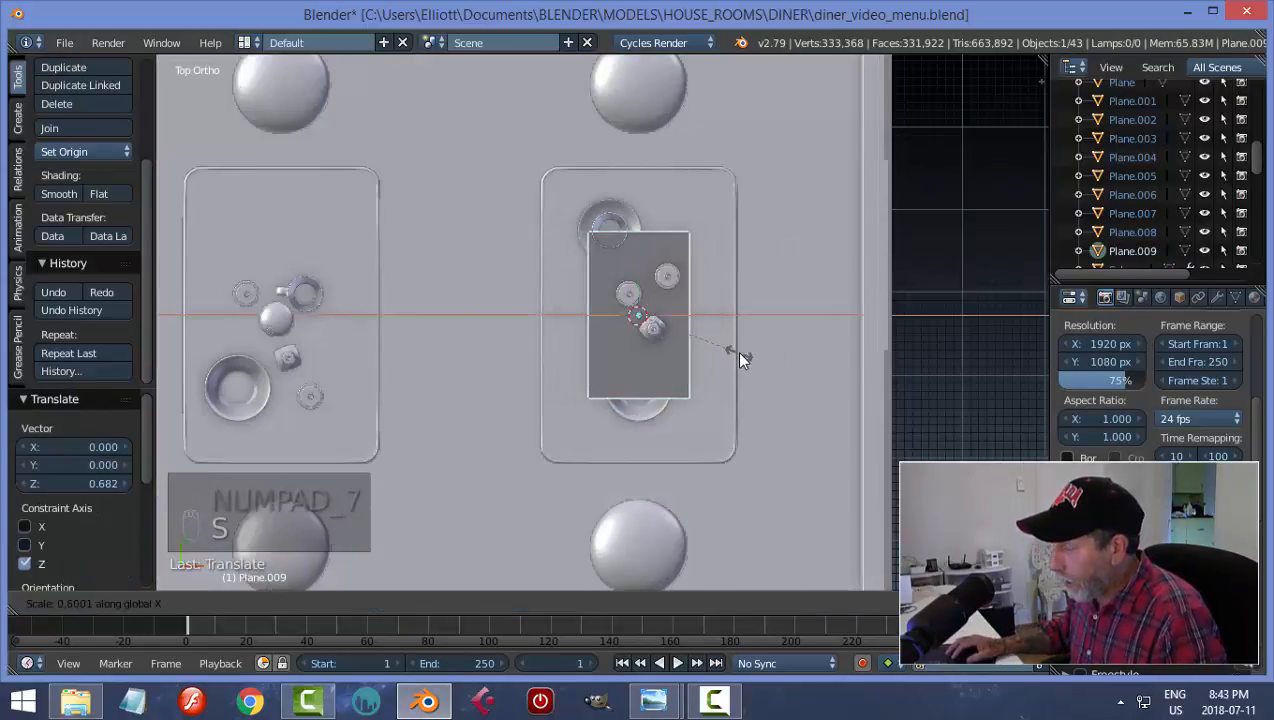
{"action": "left_click", "coordinate": [736, 351]}
{"action": "key", "text": "s"}
{"action": "key", "text": "y"}
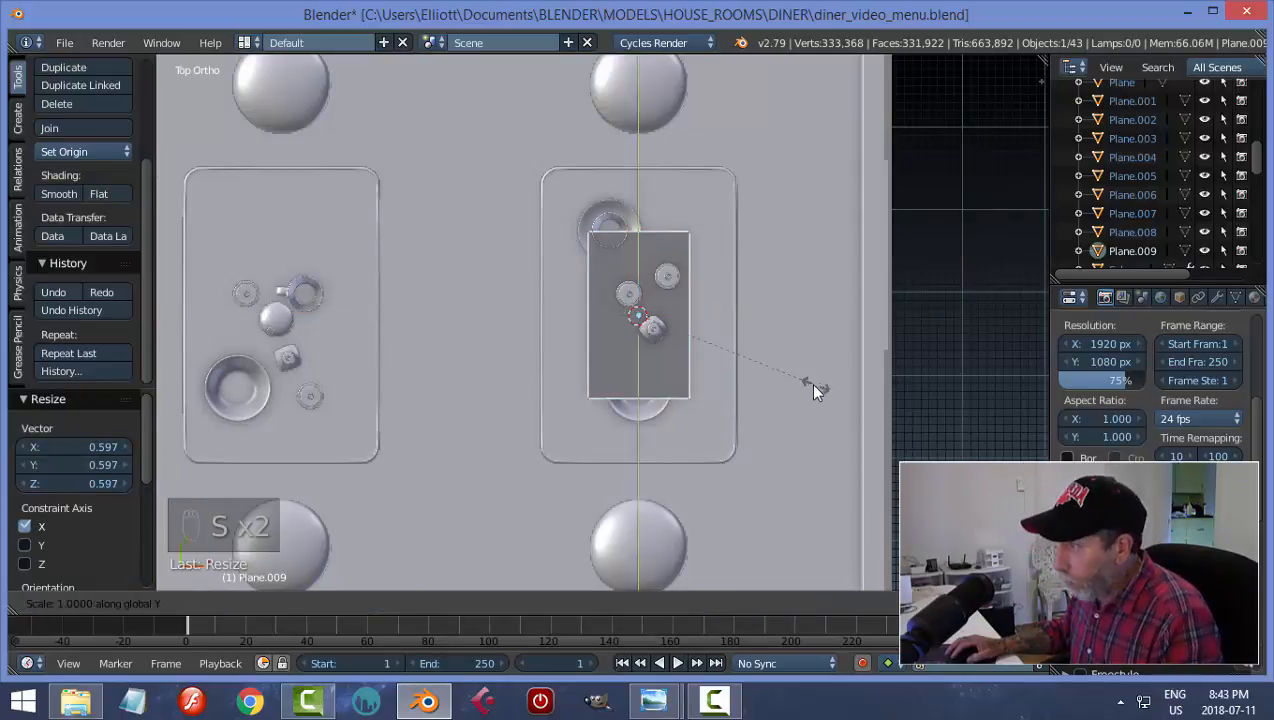
{"action": "left_click", "coordinate": [771, 348]}
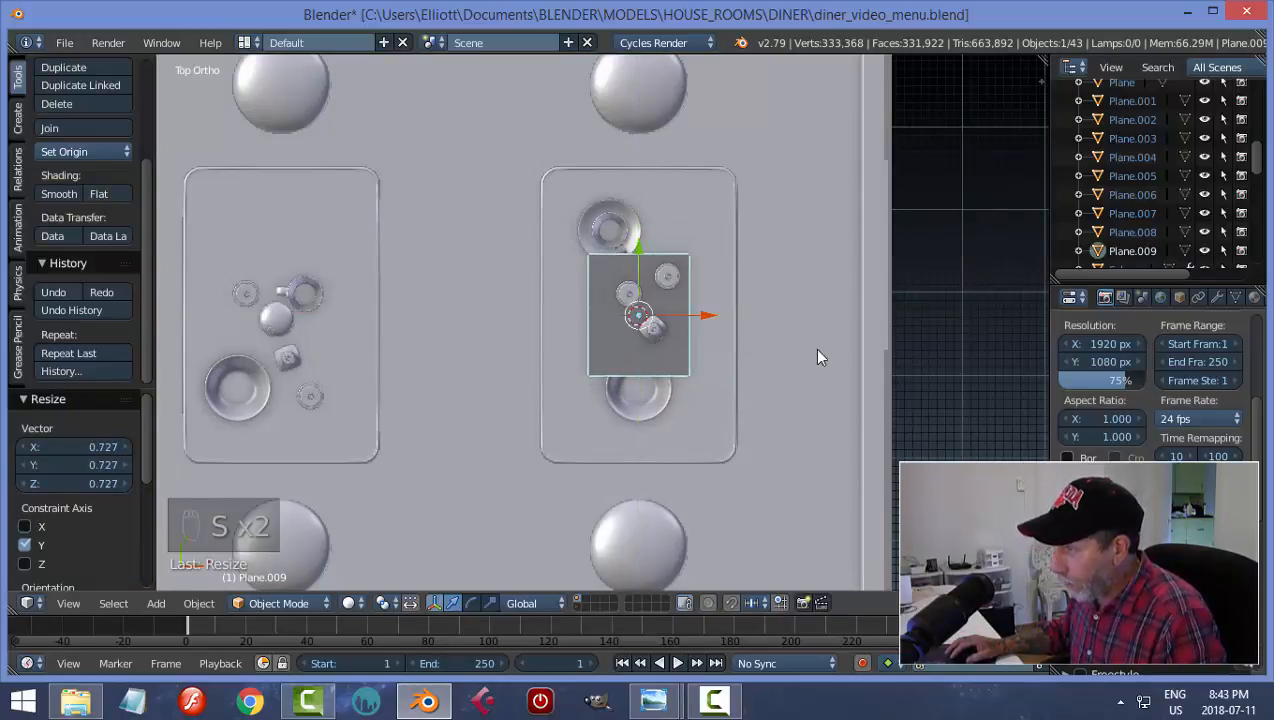
{"action": "key", "text": "s"}
{"action": "key", "text": "x"}
{"action": "left_click", "coordinate": [795, 350]}
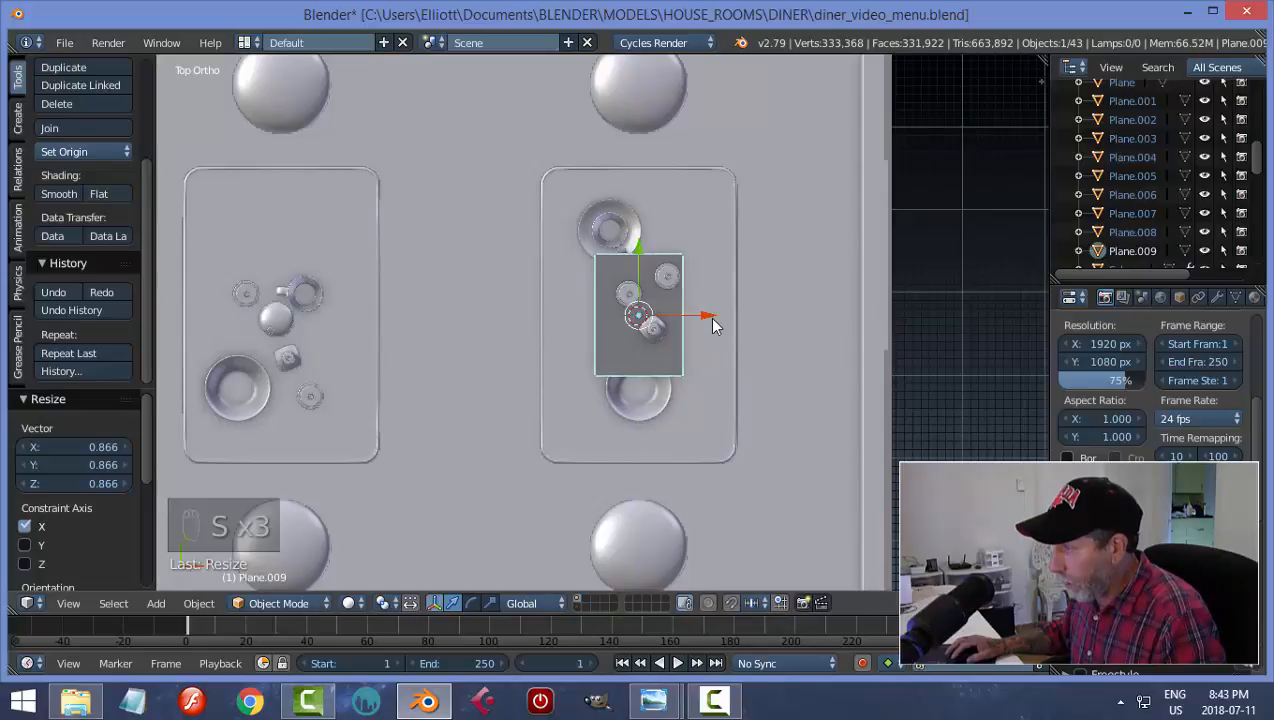
- Position the plane flat on the tabletop beside the bowl, shifting it about -0.67 along Y and fine-tuning its height
{"action": "left_click_drag", "start_coordinate": [709, 317], "coordinate": [648, 319]}
{"action": "middle_click_drag", "start_coordinate": [706, 358], "coordinate": [792, 212]}
{"action": "left_click_drag", "start_coordinate": [589, 239], "coordinate": [597, 270]}
{"action": "middle_click_drag", "start_coordinate": [597, 270], "coordinate": [649, 403]}
{"action": "left_click_drag", "start_coordinate": [565, 288], "coordinate": [574, 334]}
{"action": "middle_click_drag", "start_coordinate": [574, 334], "coordinate": [734, 344]}
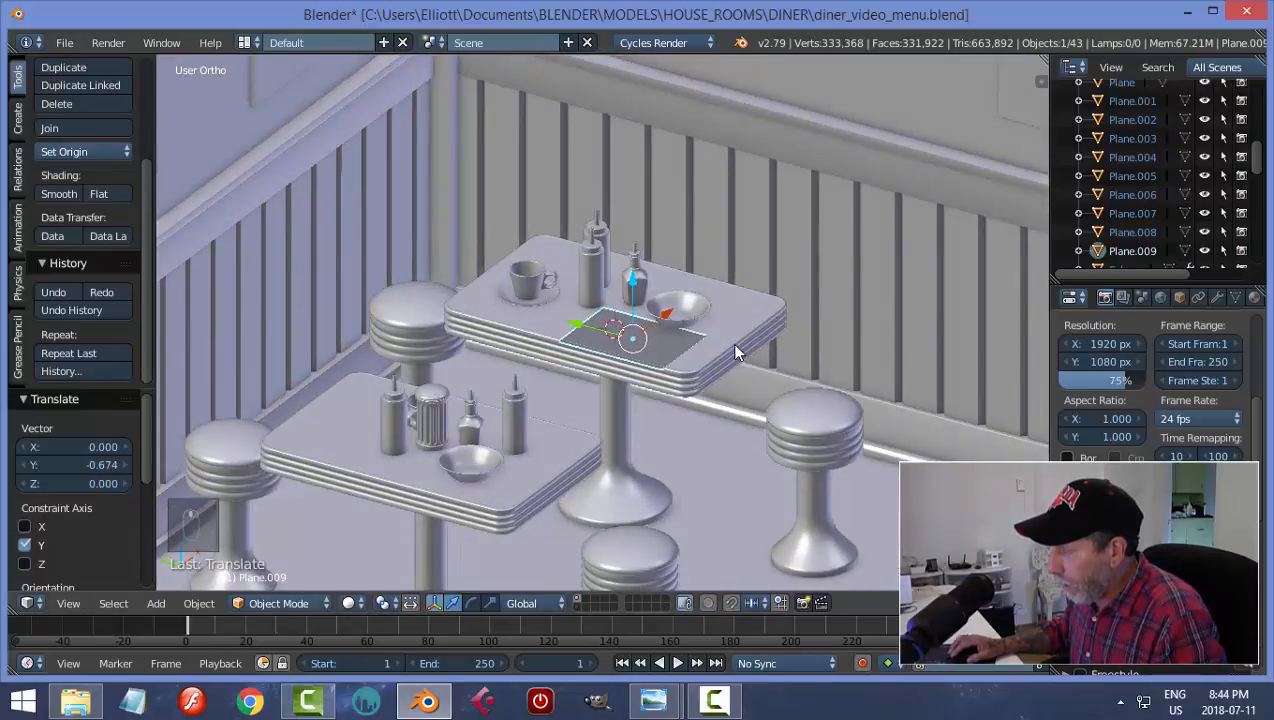
{"action": "scroll", "coordinate": [734, 344], "scroll_direction": "up", "scroll_amount": 3}
{"action": "left_click_drag", "start_coordinate": [657, 295], "coordinate": [657, 292]}
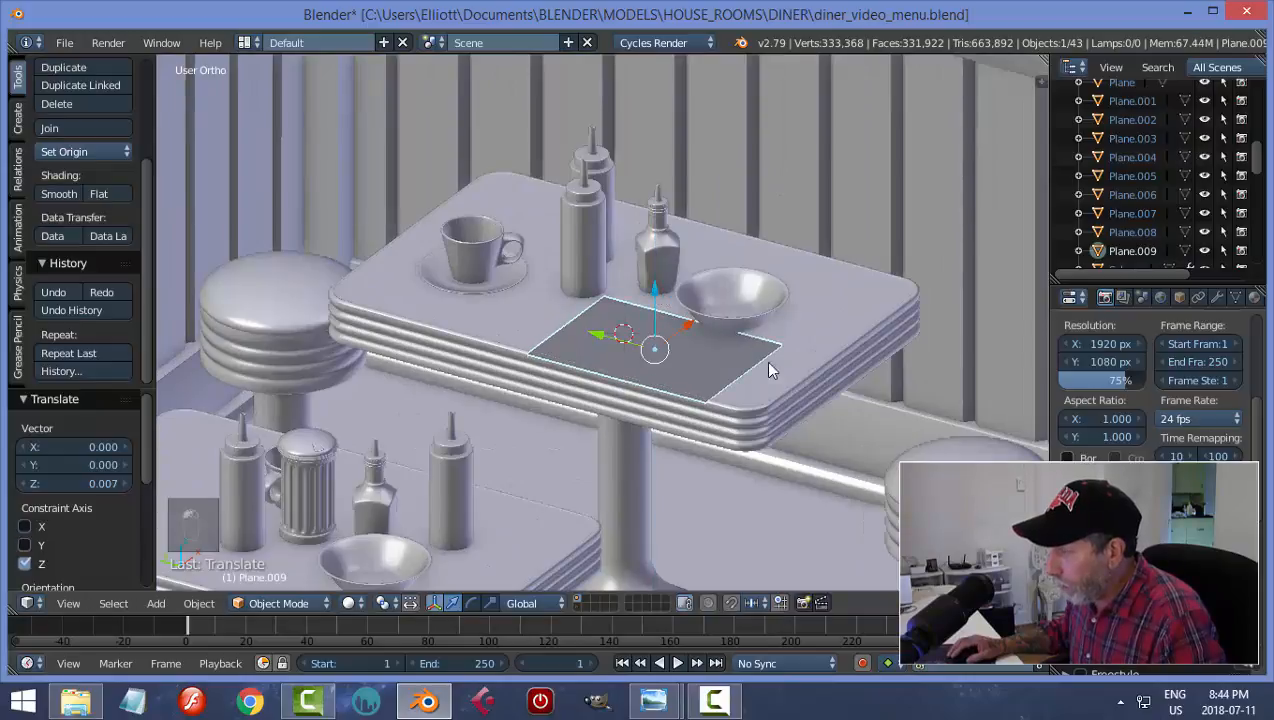
{"action": "middle_click_drag", "start_coordinate": [767, 365], "coordinate": [720, 370]}
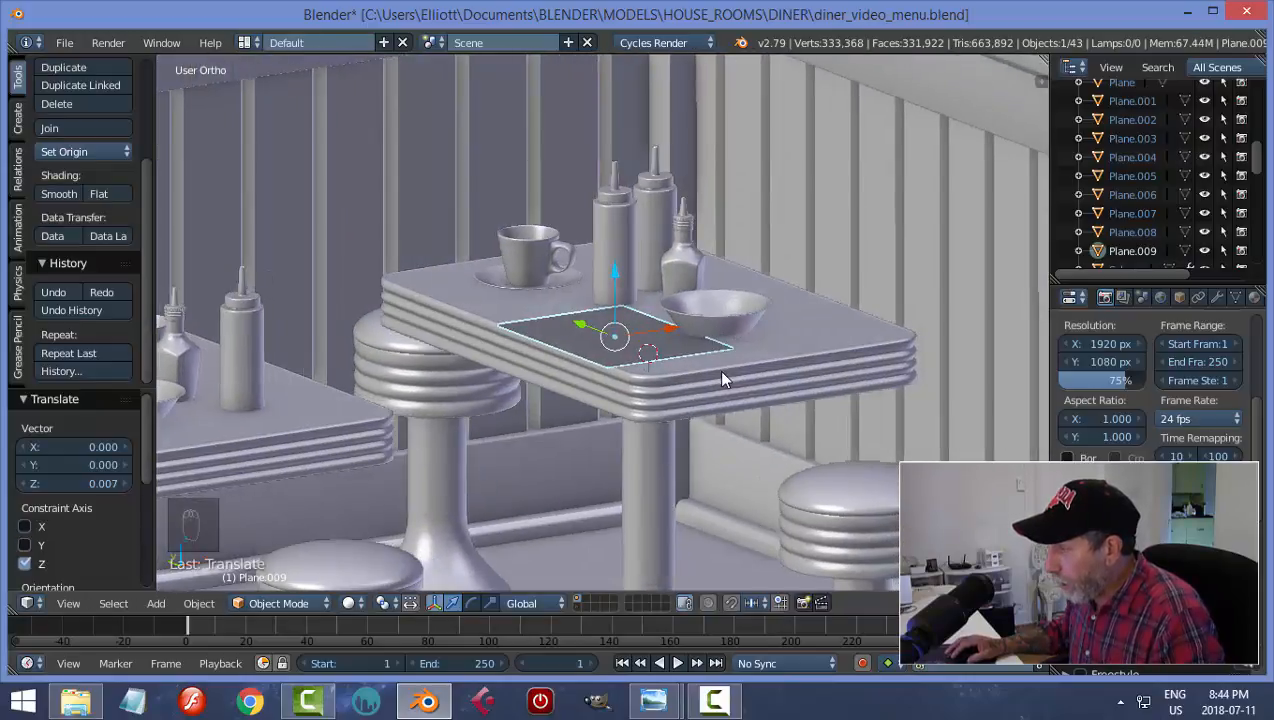
{"action": "key", "text": "Tab"}
{"action": "scroll", "coordinate": [712, 413], "scroll_direction": "up", "scroll_amount": 2}
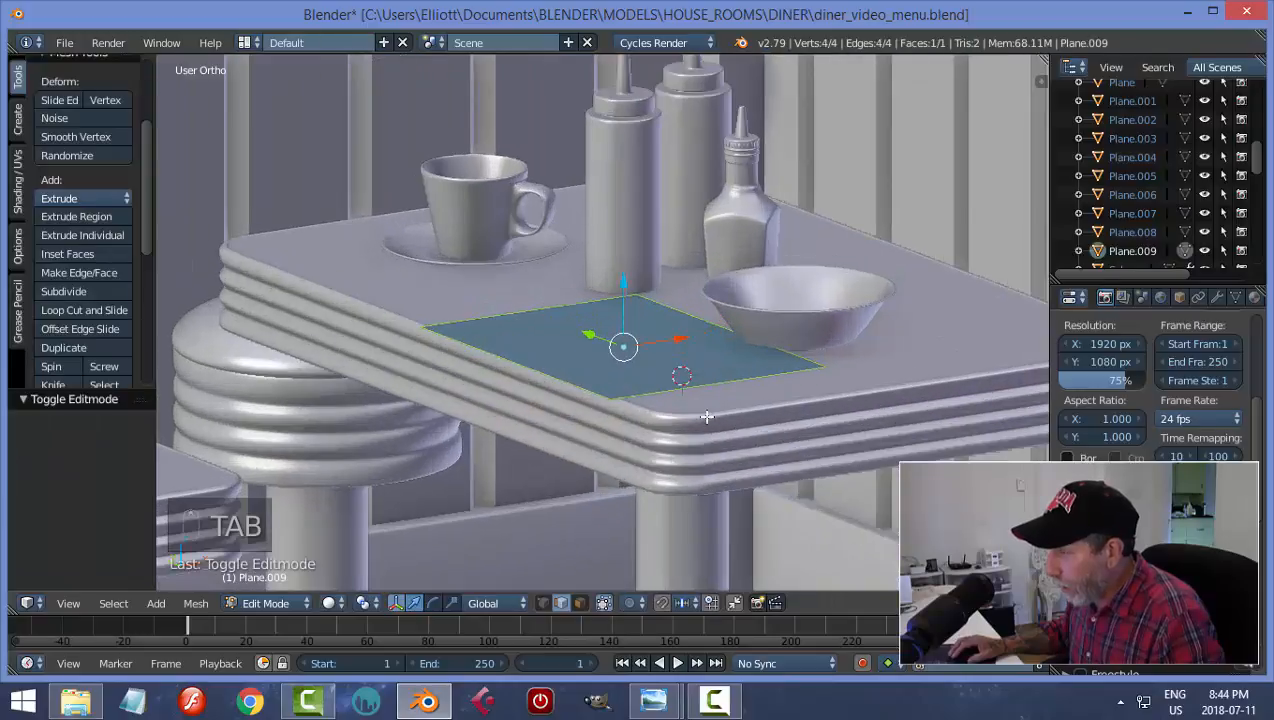
{"action": "key", "text": "e"}
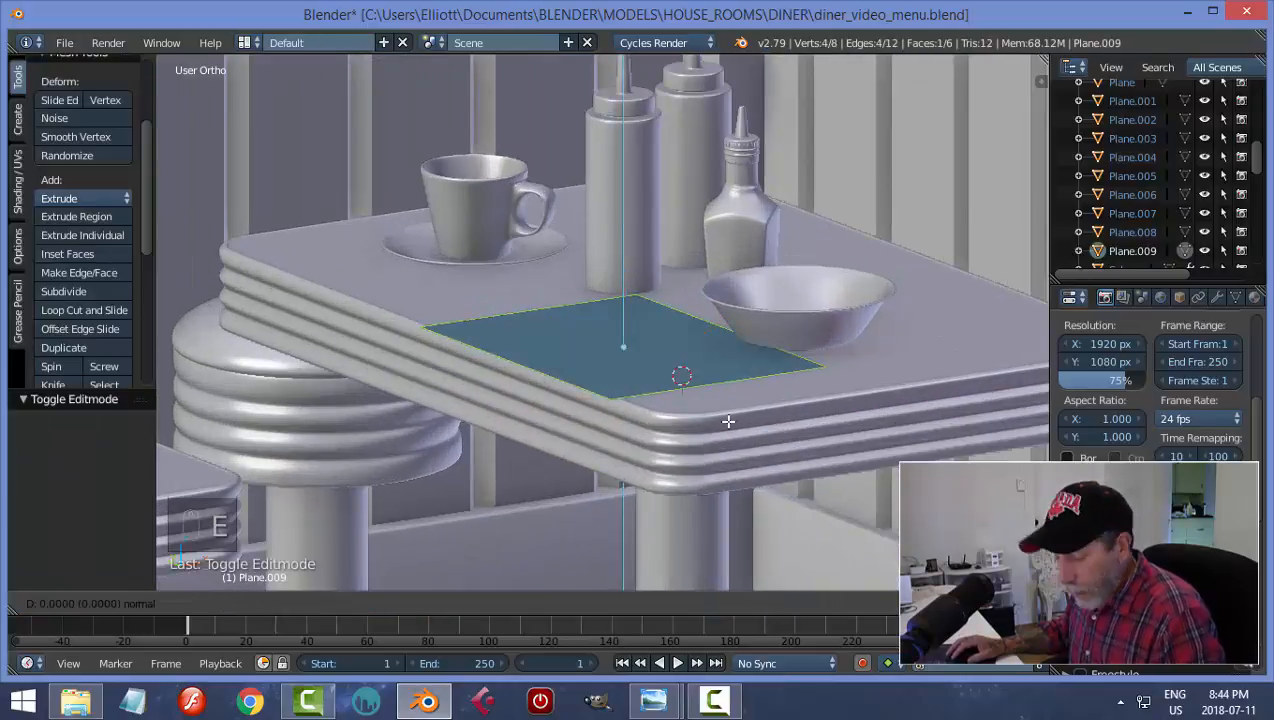
{"action": "left_click", "coordinate": [728, 421]}
{"action": "key", "text": "ctrl+z"}
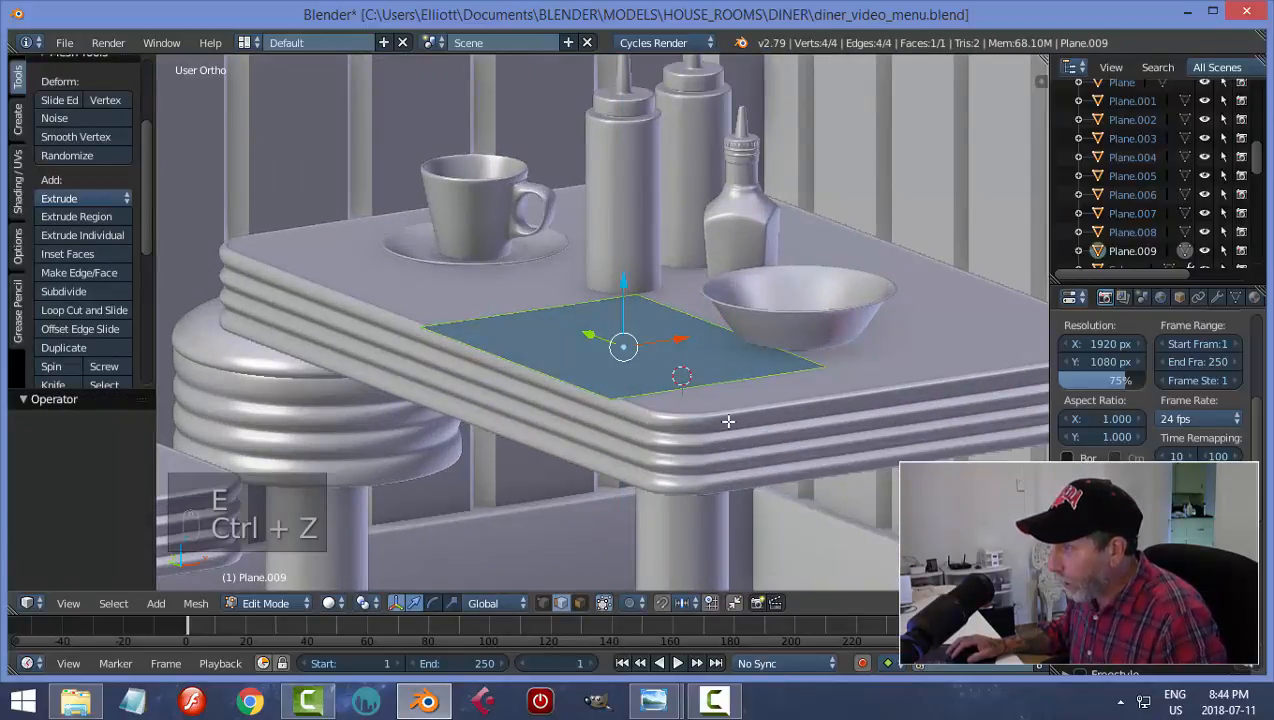
{"action": "key", "text": "Tab"}
{"action": "left_click", "coordinate": [614, 423]}
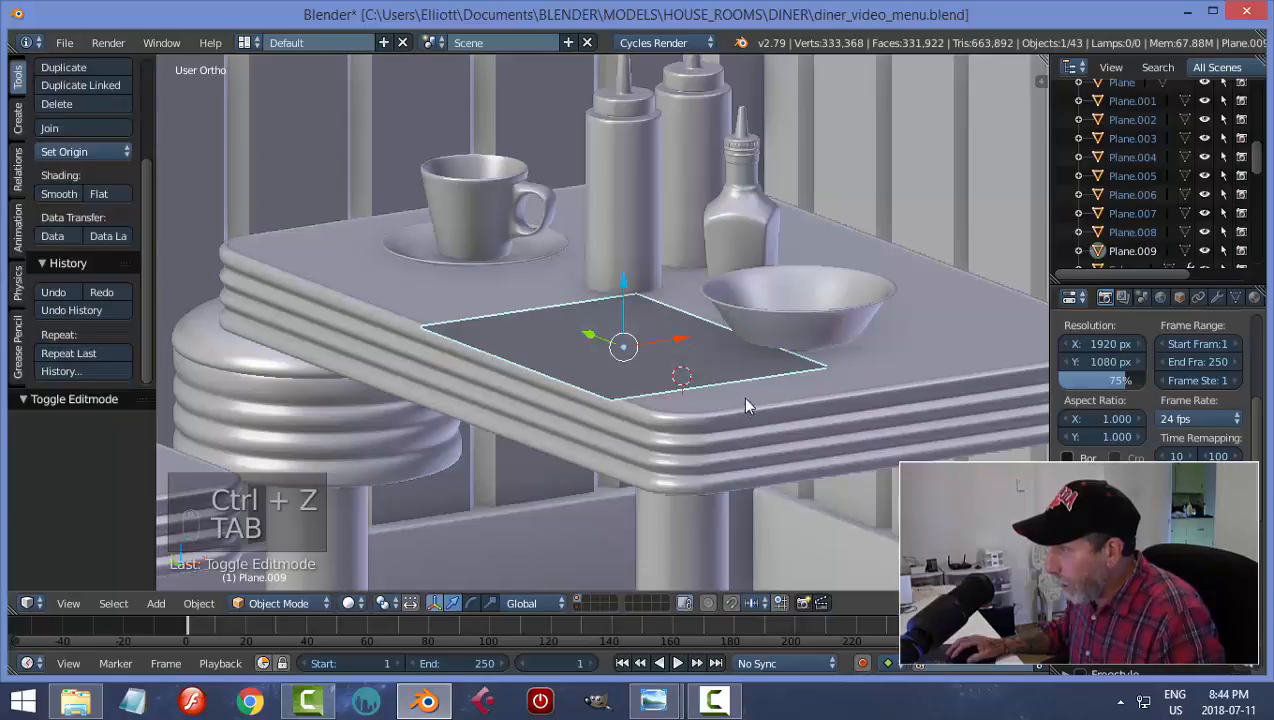
- Add a Solidify modifier to the plane and raise the plane about 0.012 along Z
{"action": "left_click", "coordinate": [1215, 297]}
{"action": "left_click", "coordinate": [1097, 361]}
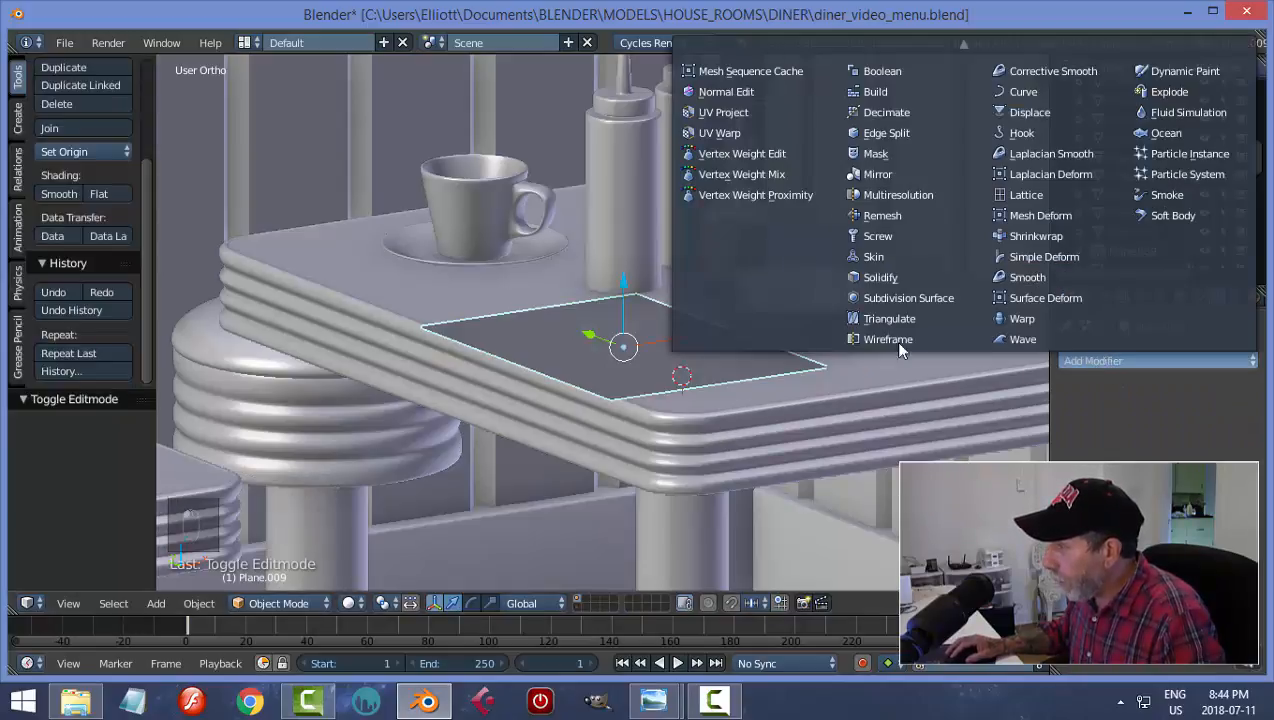
{"action": "left_click", "coordinate": [887, 276]}
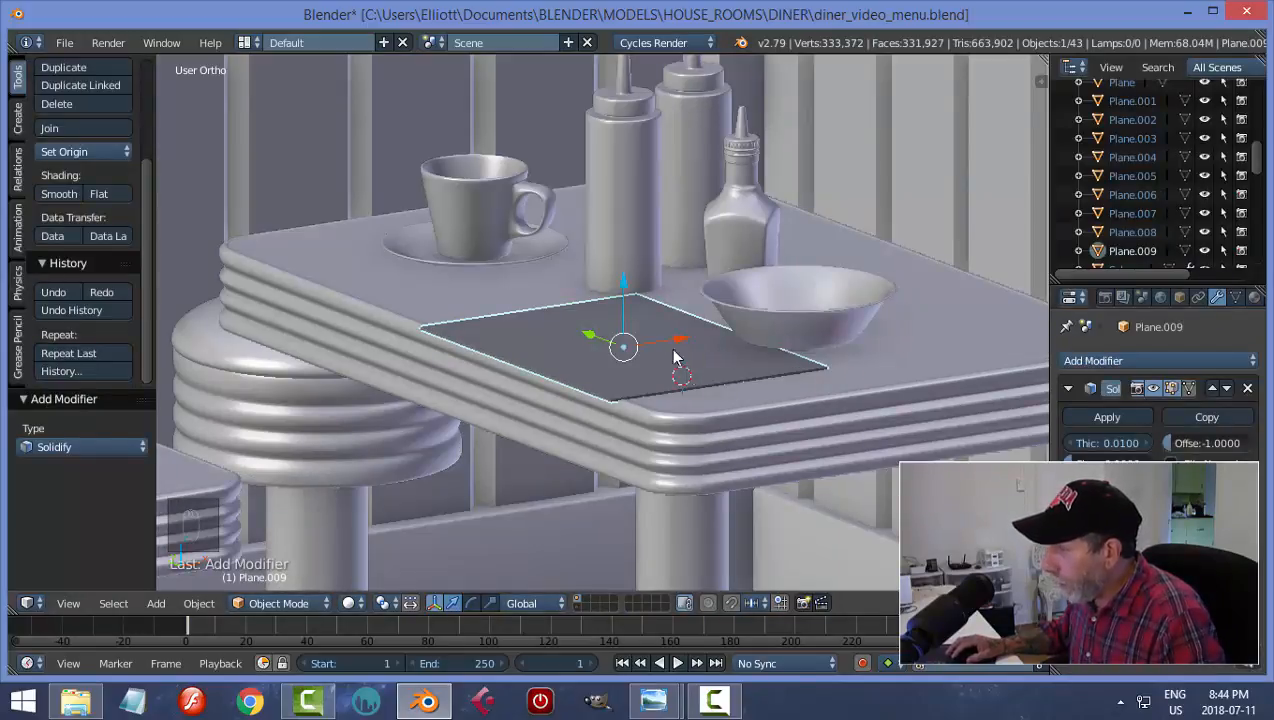
{"action": "left_click_drag", "start_coordinate": [627, 287], "coordinate": [627, 285]}
- Set the Solidify thickness to 0.005 and apply the modifier to the plane
{"action": "left_click", "coordinate": [1104, 443]}
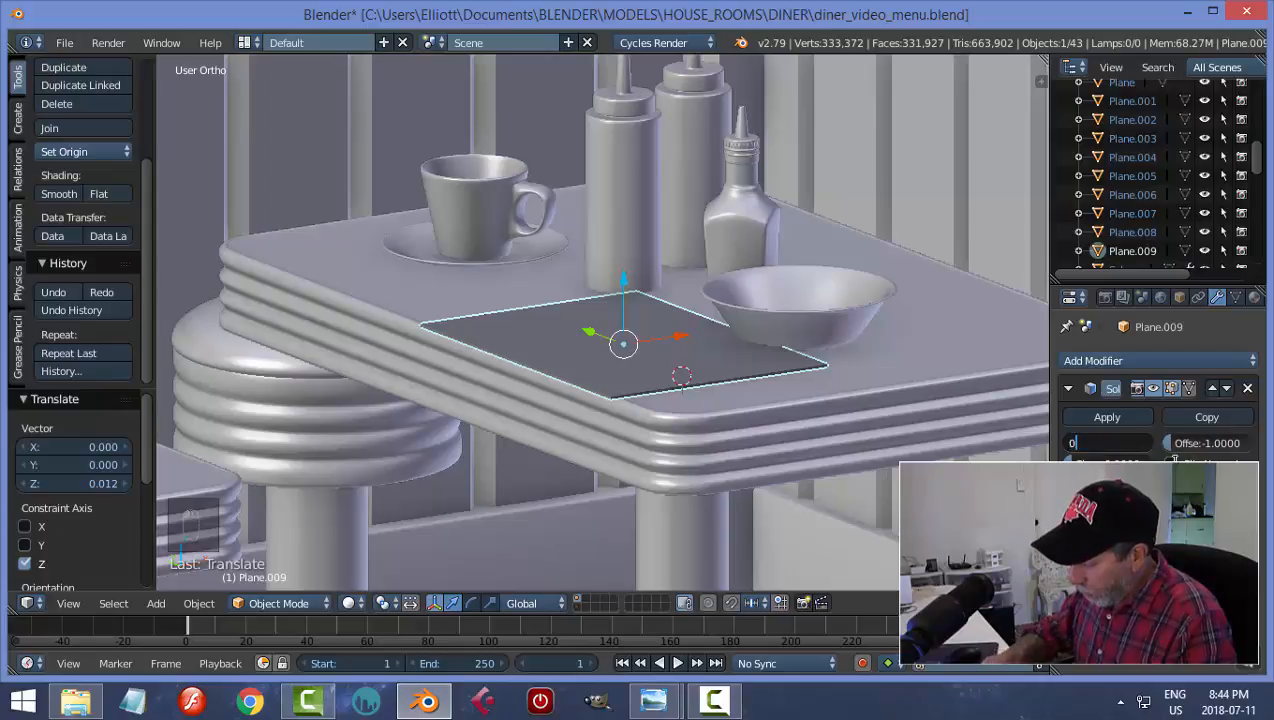
{"action": "type", "text": "0.005"}
{"action": "key", "text": "Return"}
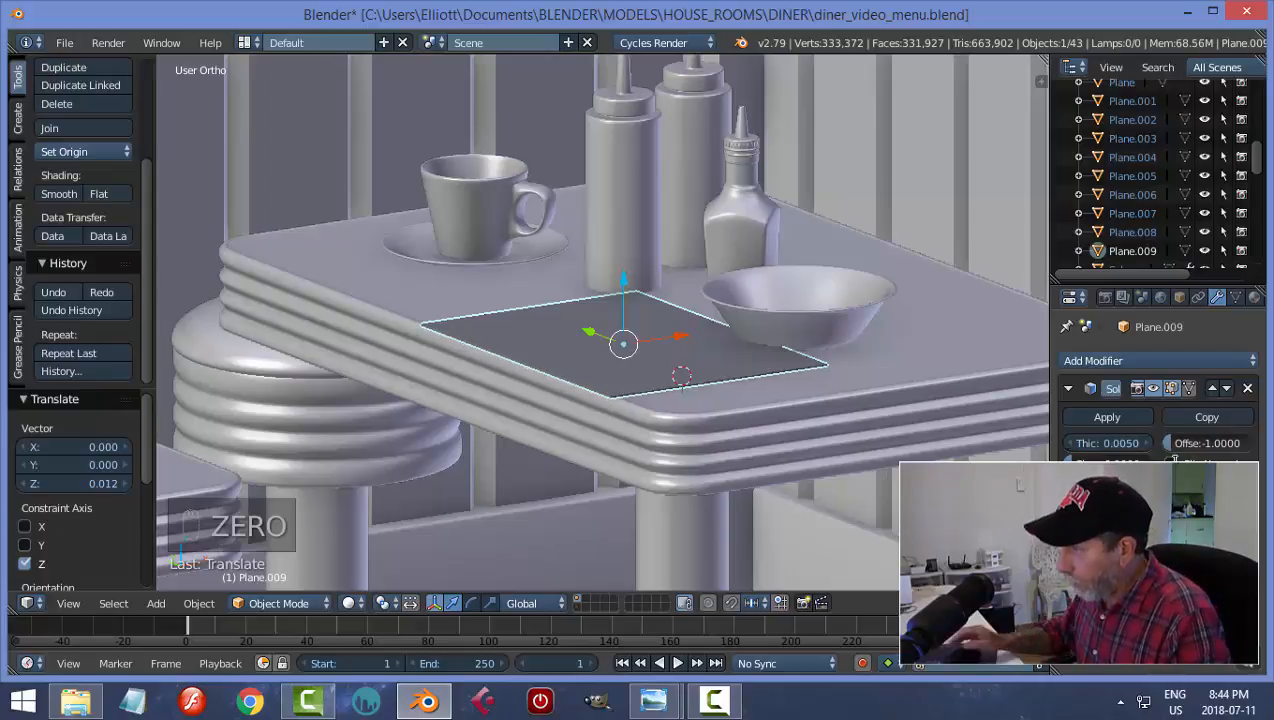
{"action": "left_click", "coordinate": [1102, 414]}
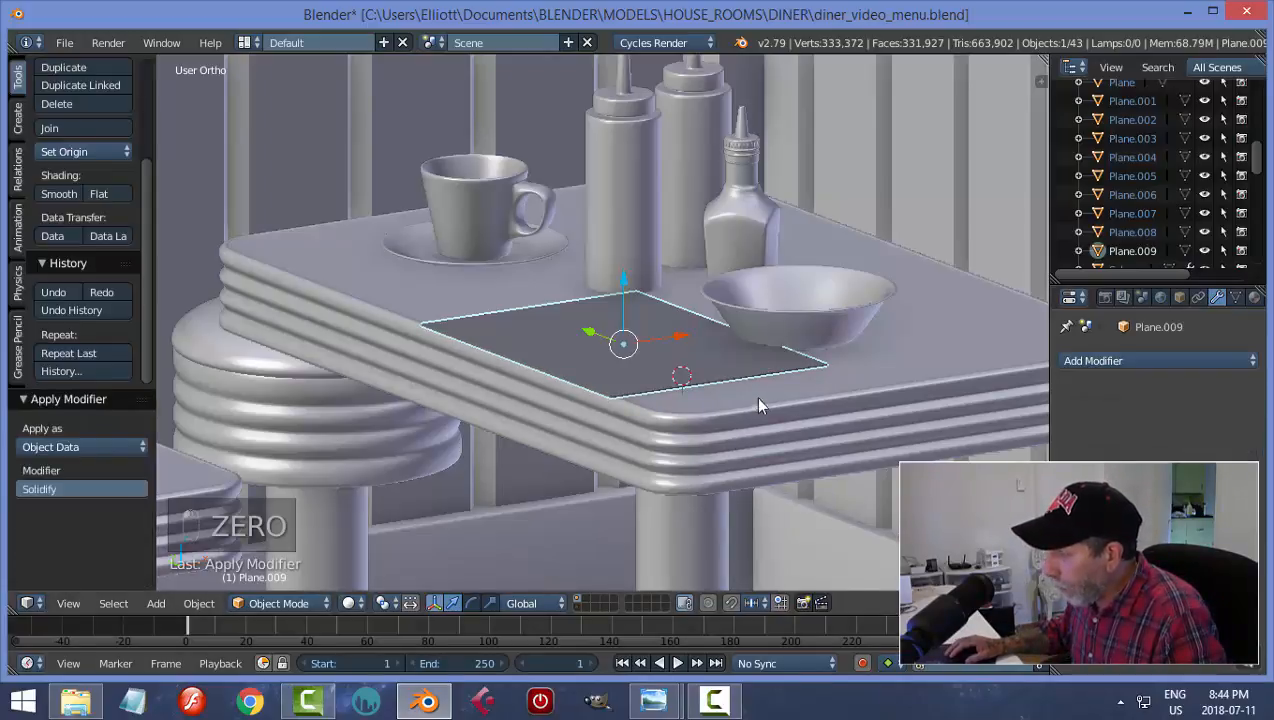
- In Edit Mode with edge selection, select only the short vertical edge at the thickened plane's front corner
{"action": "key", "text": "Tab"}
{"action": "left_click", "coordinate": [810, 396]}
{"action": "scroll", "coordinate": [704, 340], "scroll_direction": "up", "scroll_amount": 6}
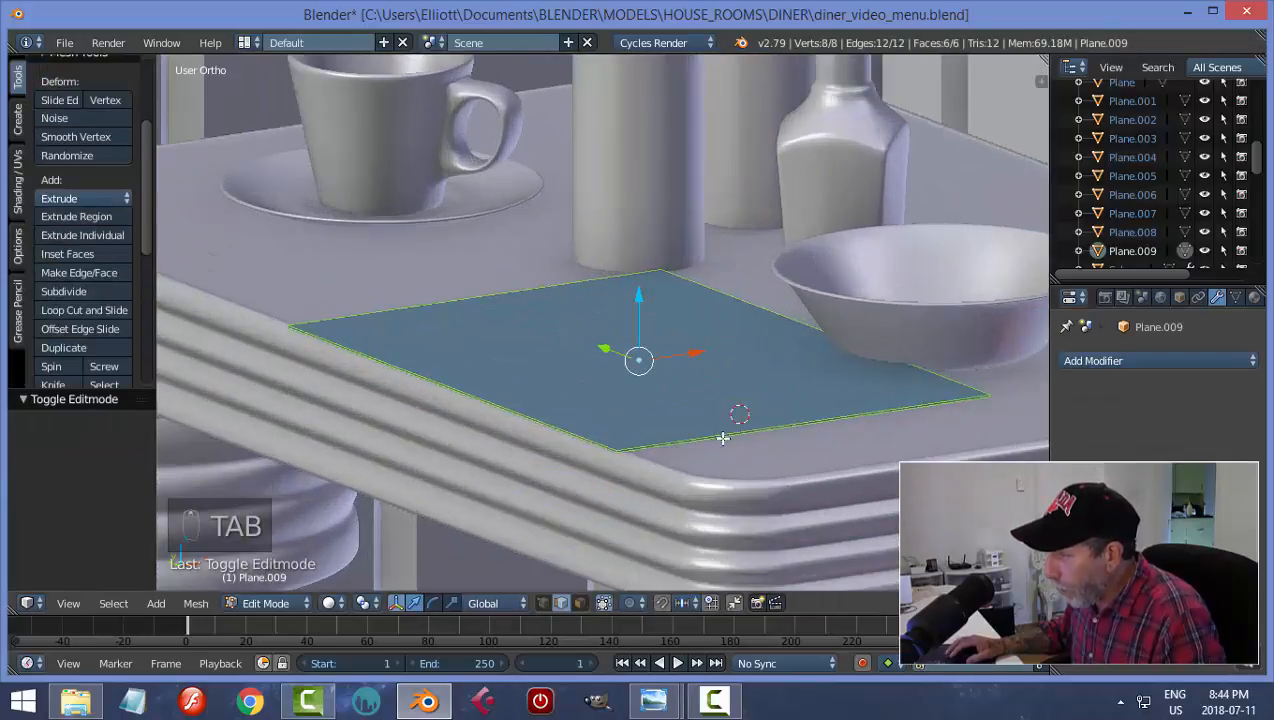
{"action": "key", "text": "a"}
{"action": "key", "text": "a"}
{"action": "scroll", "coordinate": [715, 355], "scroll_direction": "up", "scroll_amount": 4}
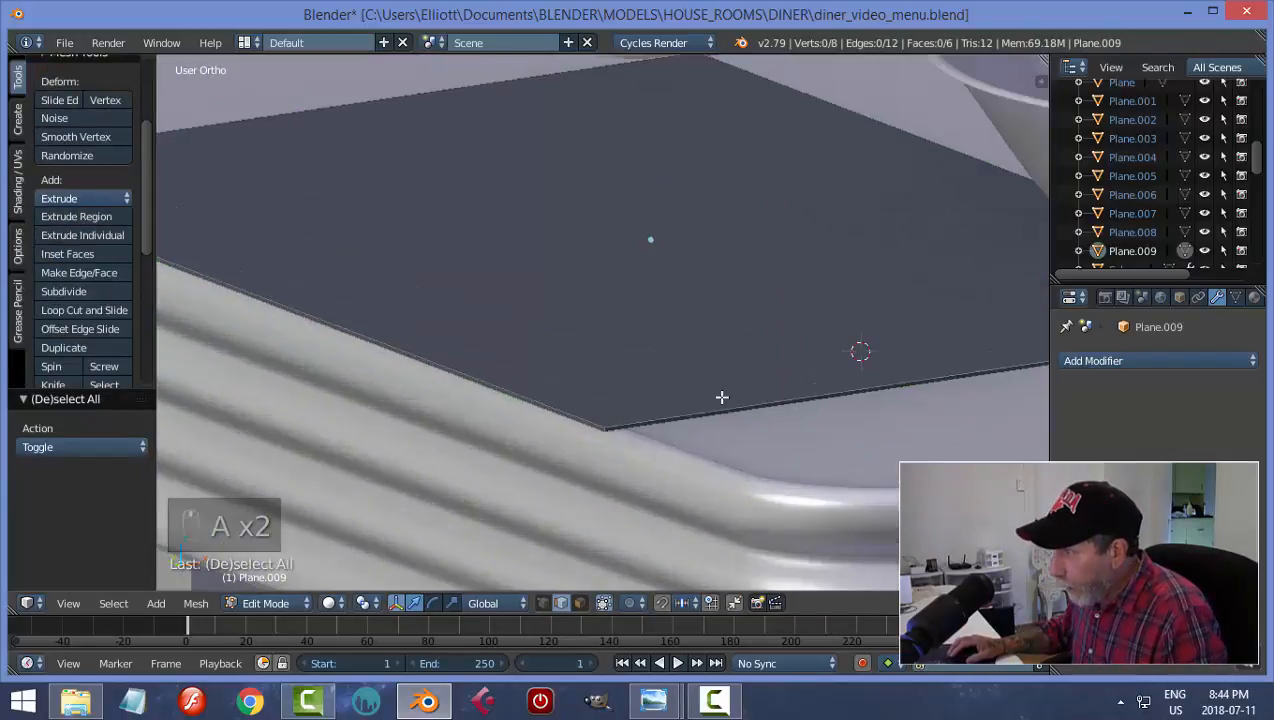
{"action": "key", "text": "ctrl+Tab"}
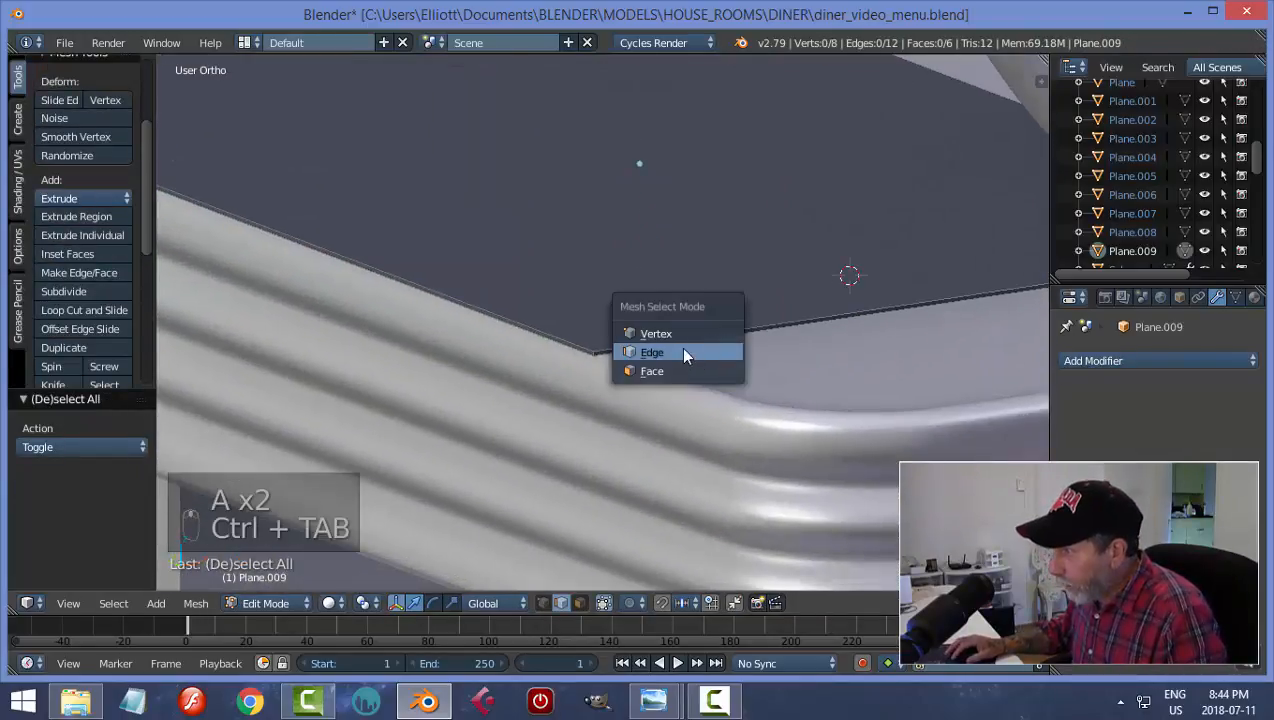
{"action": "left_click", "coordinate": [680, 346]}
{"action": "right_click", "coordinate": [593, 352]}
{"action": "scroll", "coordinate": [666, 396], "scroll_direction": "up", "scroll_amount": 2}
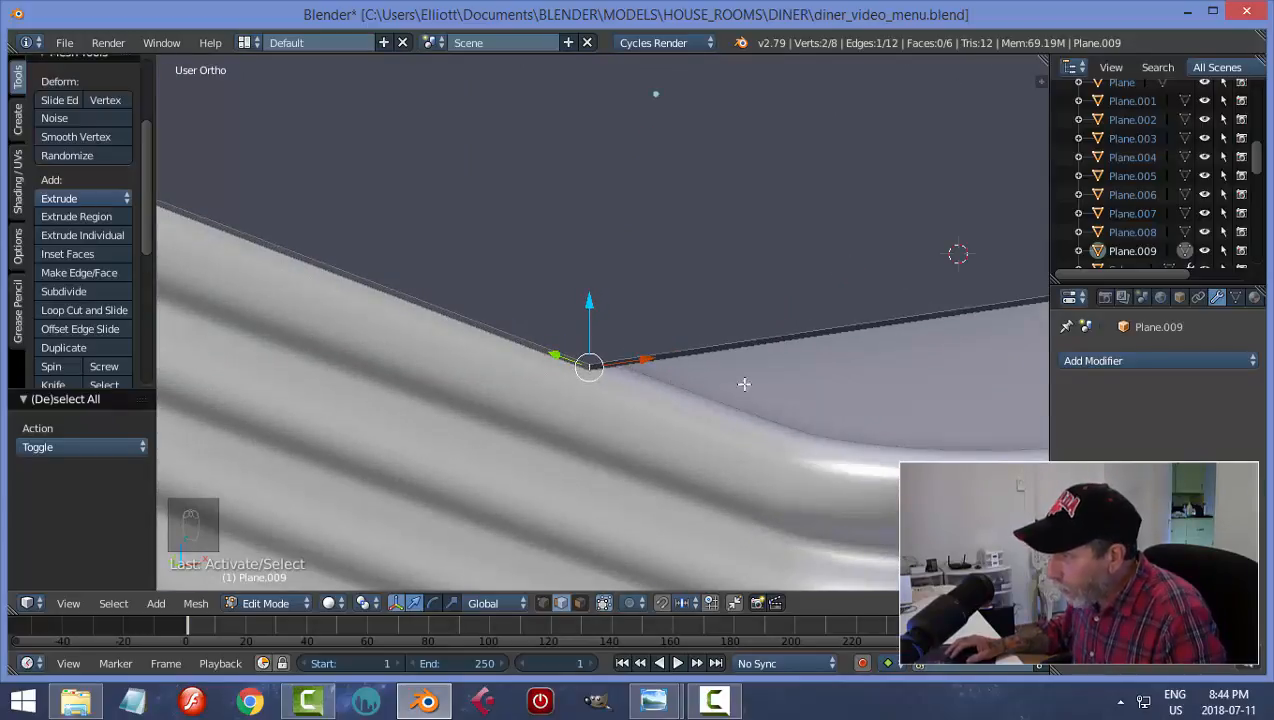
- Extend the selection to all edges with a similar direction, inspect the plane's corners, and clear the selection
{"action": "left_click", "coordinate": [113, 603]}
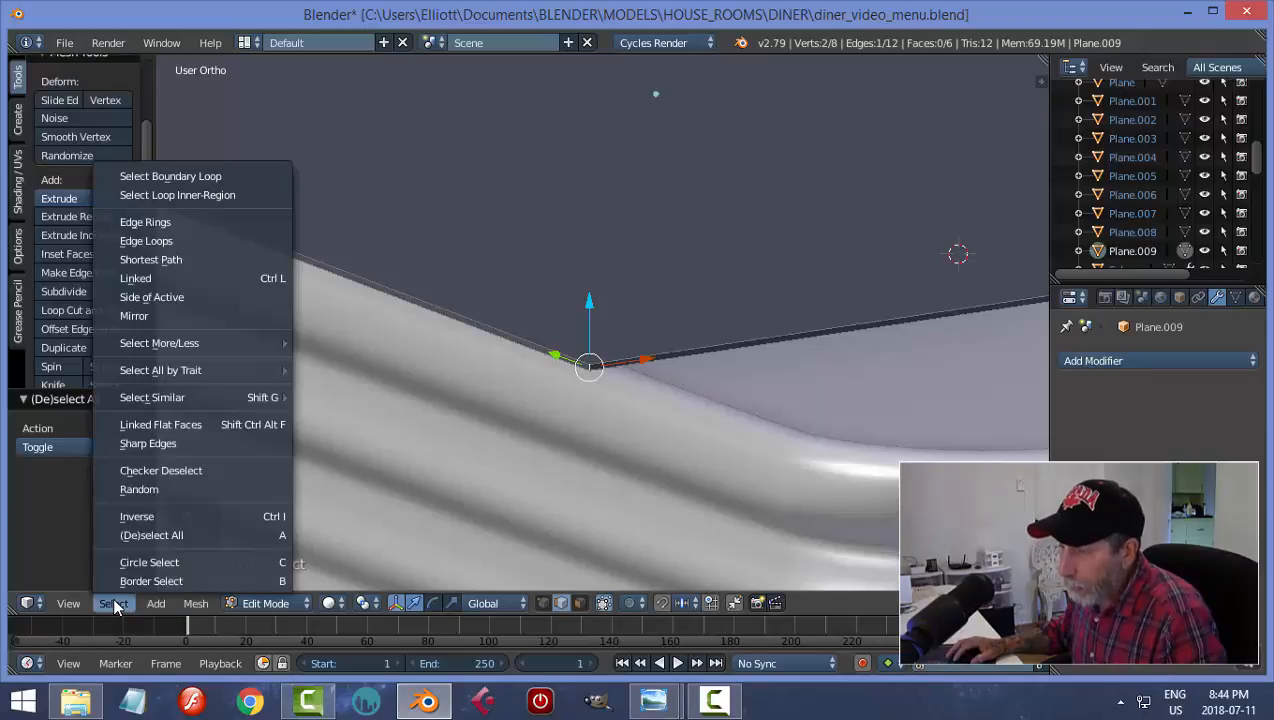
{"action": "mouse_move", "coordinate": [172, 397]}
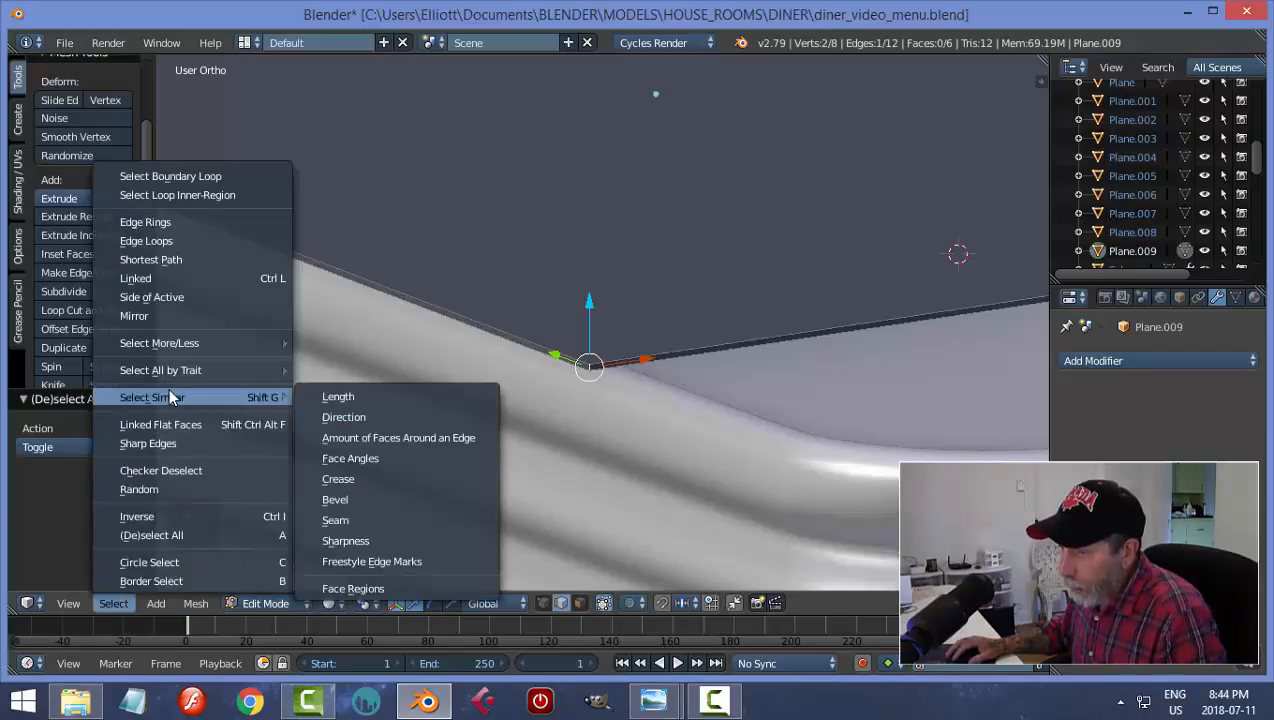
{"action": "left_click", "coordinate": [337, 417]}
{"action": "scroll", "coordinate": [790, 465], "scroll_direction": "down", "scroll_amount": 5}
{"action": "scroll", "coordinate": [802, 420], "scroll_direction": "up", "scroll_amount": 2}
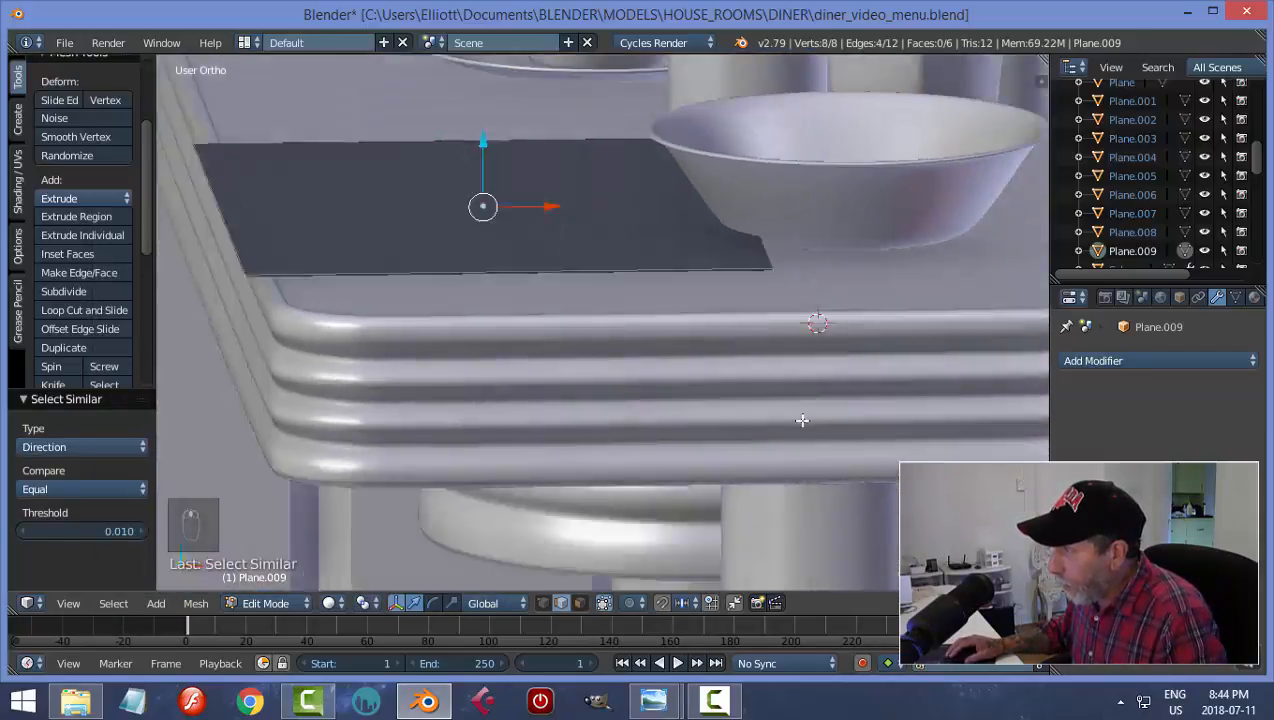
{"action": "mouse_move", "coordinate": [802, 420]}
{"action": "middle_mouse_down"}
{"action": "mouse_move", "coordinate": [779, 421]}
{"action": "mouse_move", "coordinate": [978, 435]}
{"action": "mouse_move", "coordinate": [810, 441]}
{"action": "middle_mouse_up"}
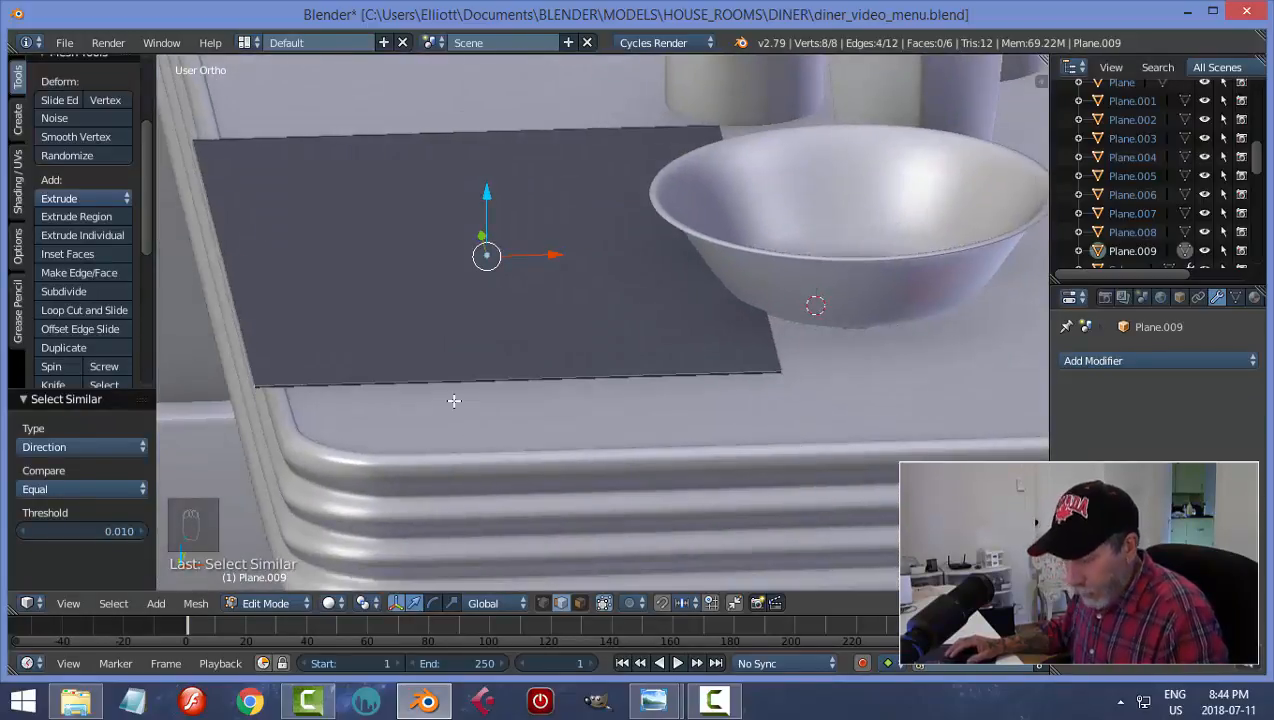
{"action": "key", "text": "a"}
- Return to Object Mode and apply the thickened plane's scale
{"action": "key", "text": "Tab"}
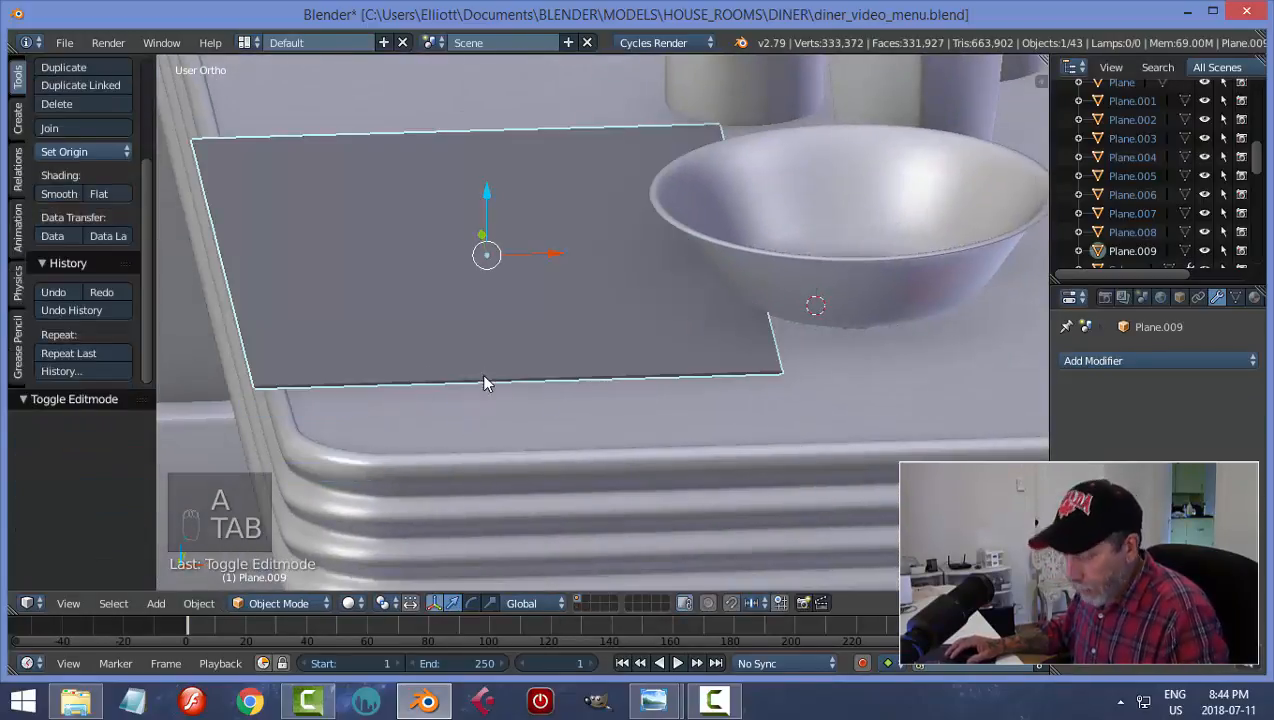
{"action": "key", "text": "ctrl+a"}
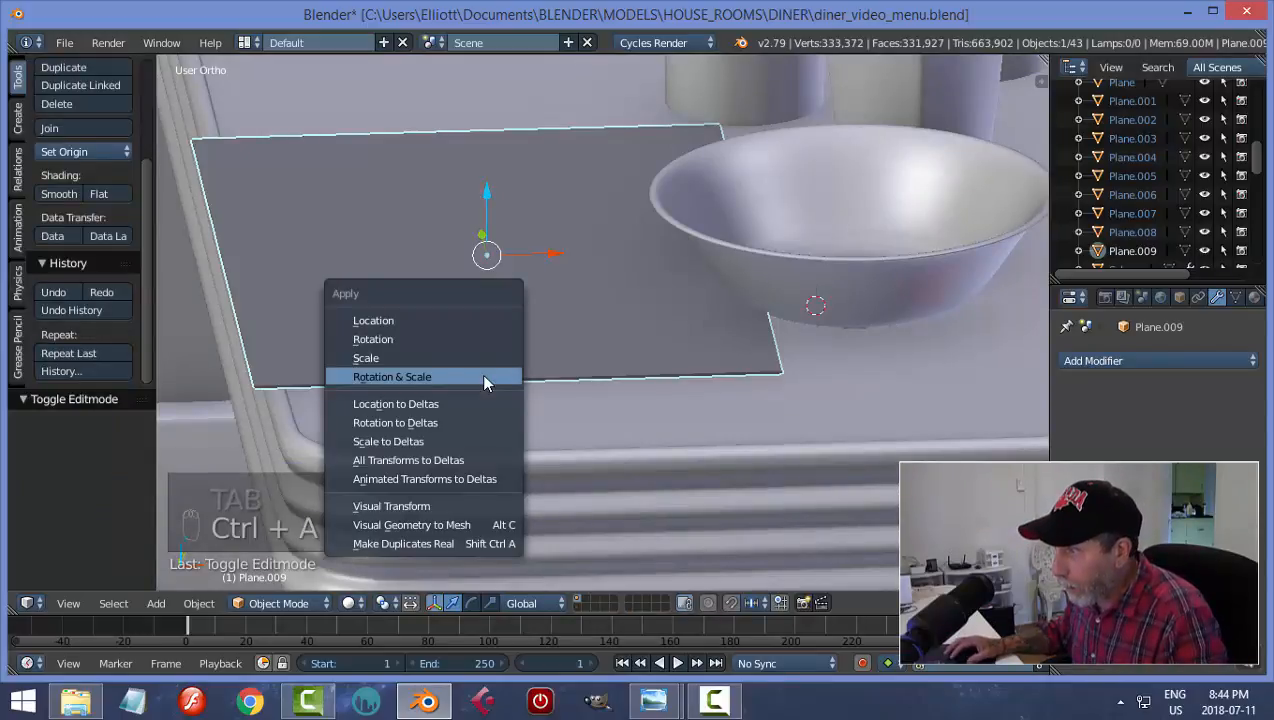
{"action": "left_click", "coordinate": [483, 358]}
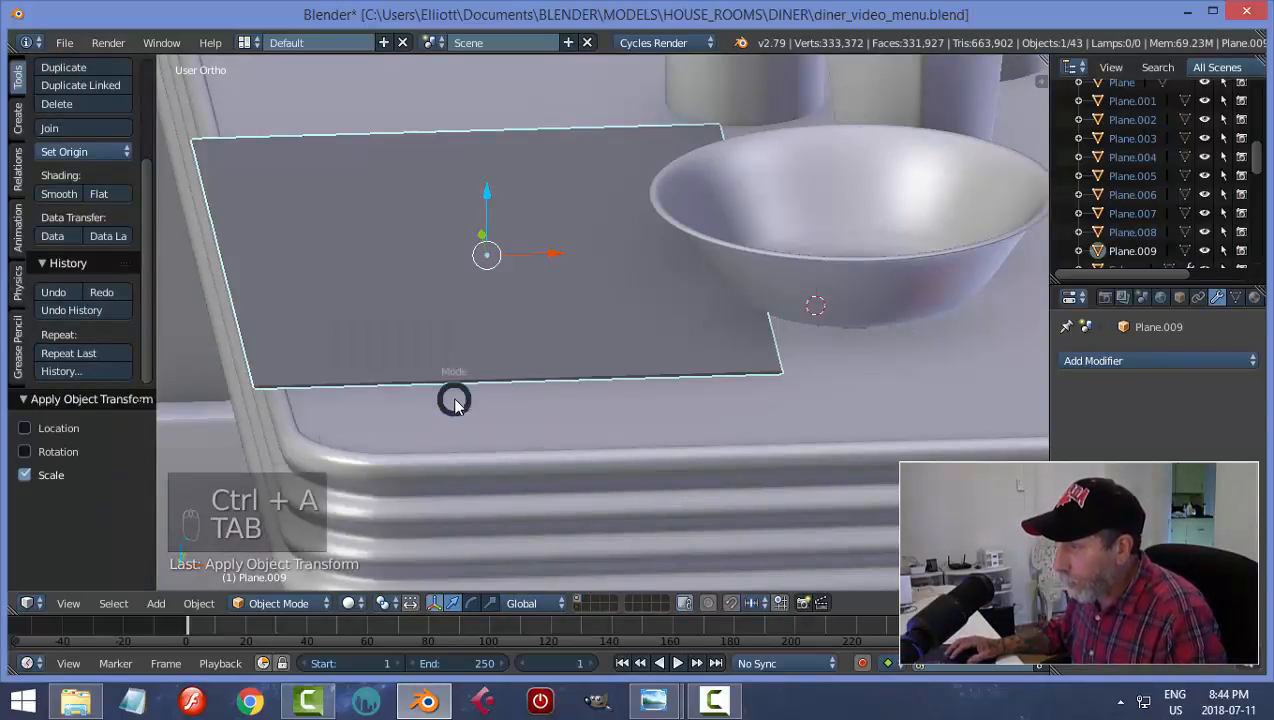
- In Edit Mode, select the short vertical edge at the menu's front corner and extend the selection to edges with a similar direction
{"action": "scroll", "coordinate": [336, 441], "scroll_direction": "up", "scroll_amount": 6}
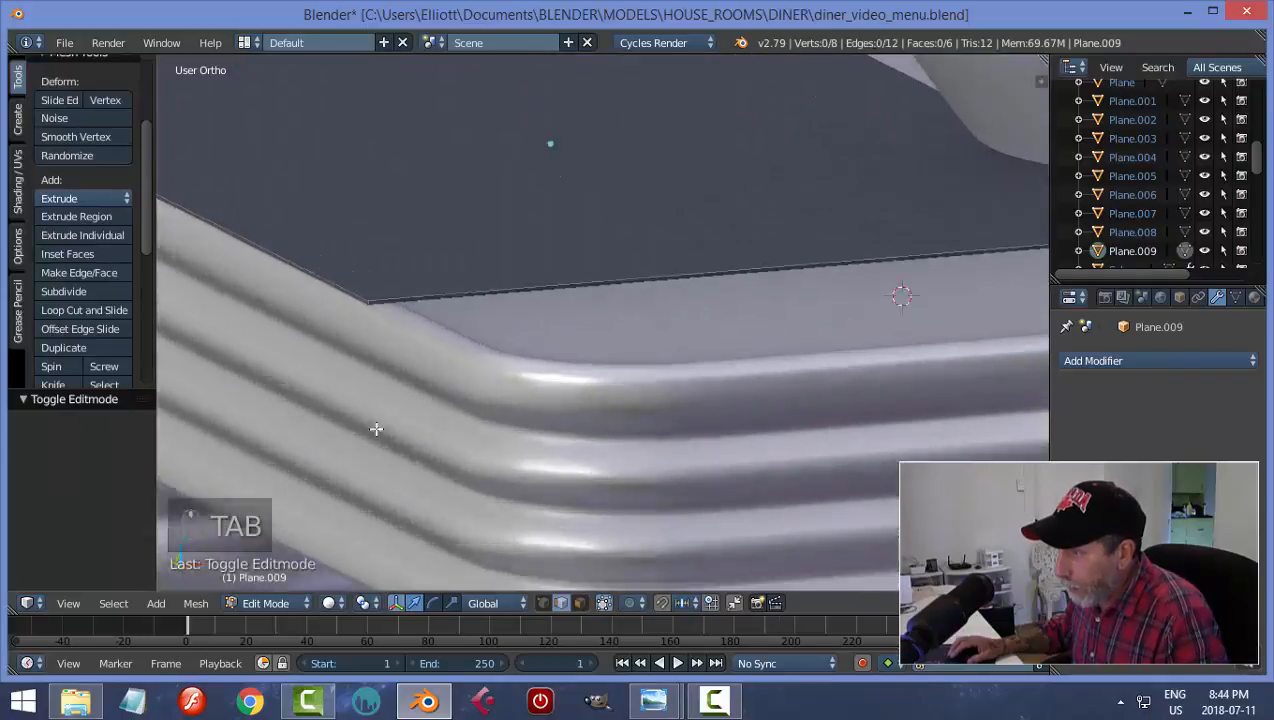
{"action": "scroll", "coordinate": [376, 429], "scroll_direction": "up", "scroll_amount": 2}
{"action": "right_click", "coordinate": [269, 299]}
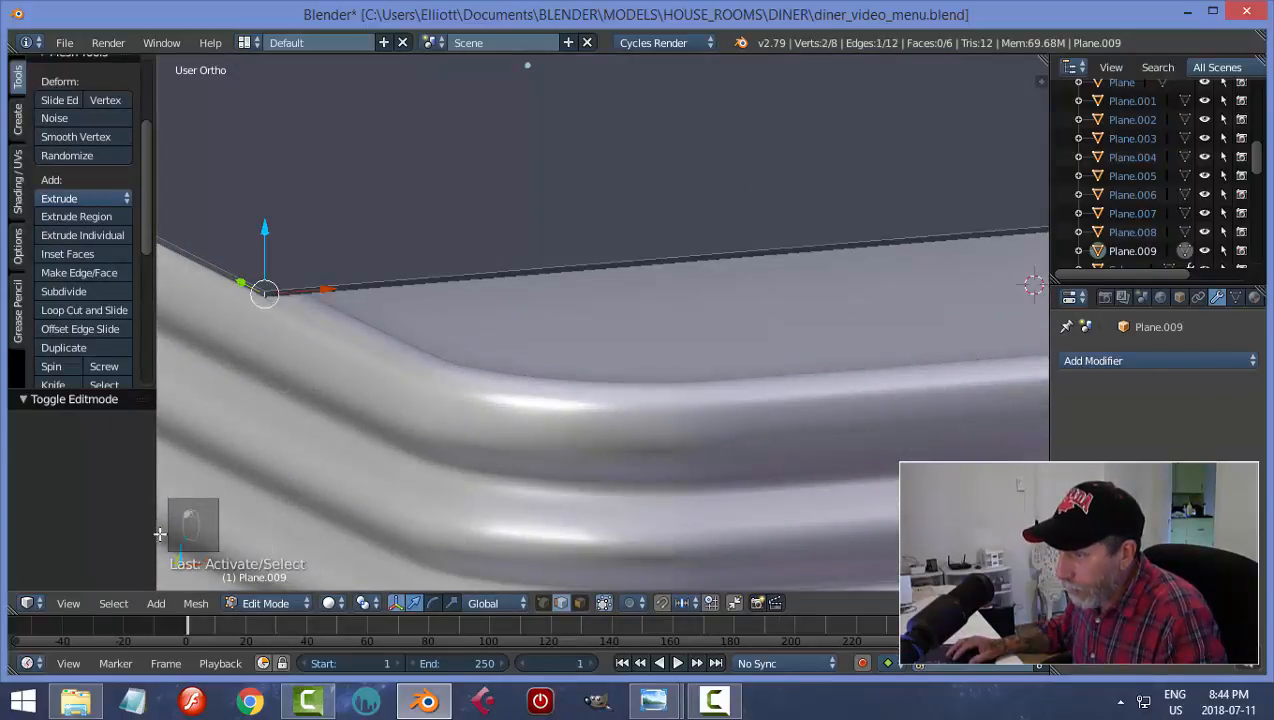
{"action": "left_click", "coordinate": [118, 604]}
{"action": "mouse_move", "coordinate": [174, 397]}
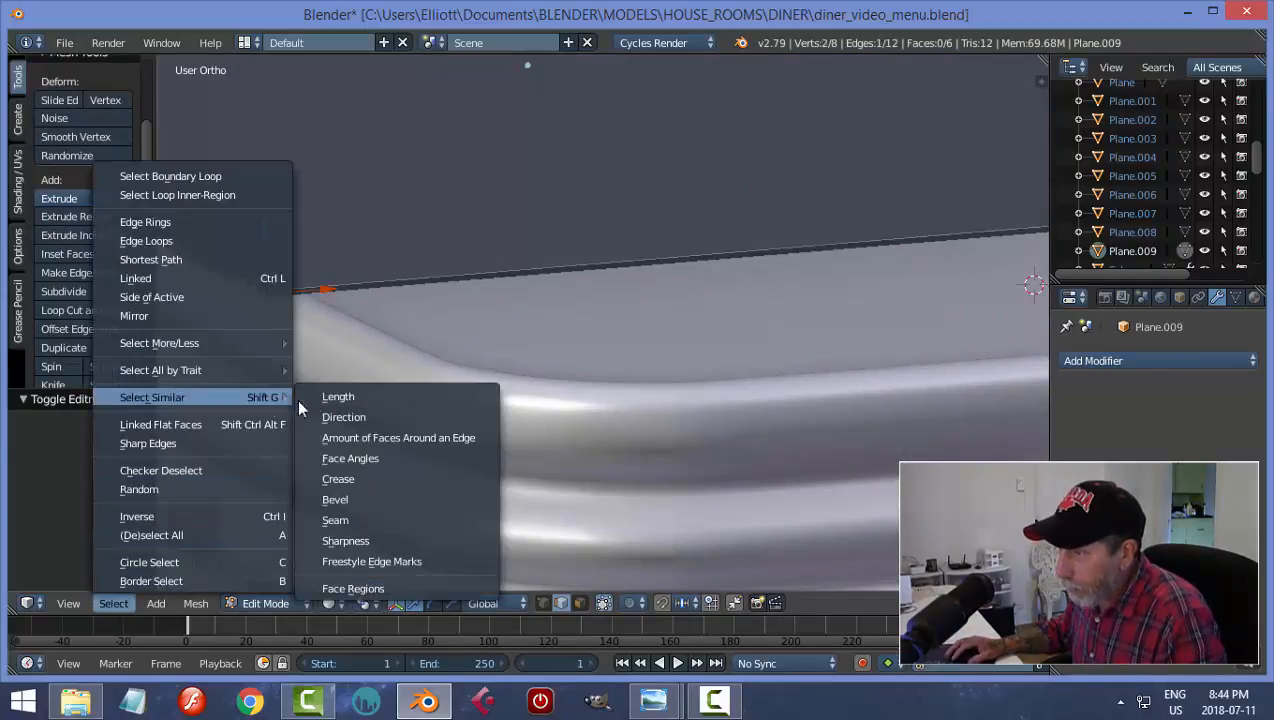
{"action": "left_click", "coordinate": [330, 420]}
- Round the menu's four corners with a bevel of about 0.028 and 4 segments, and return to Object Mode
{"action": "scroll", "coordinate": [500, 418], "scroll_direction": "down", "scroll_amount": 6}
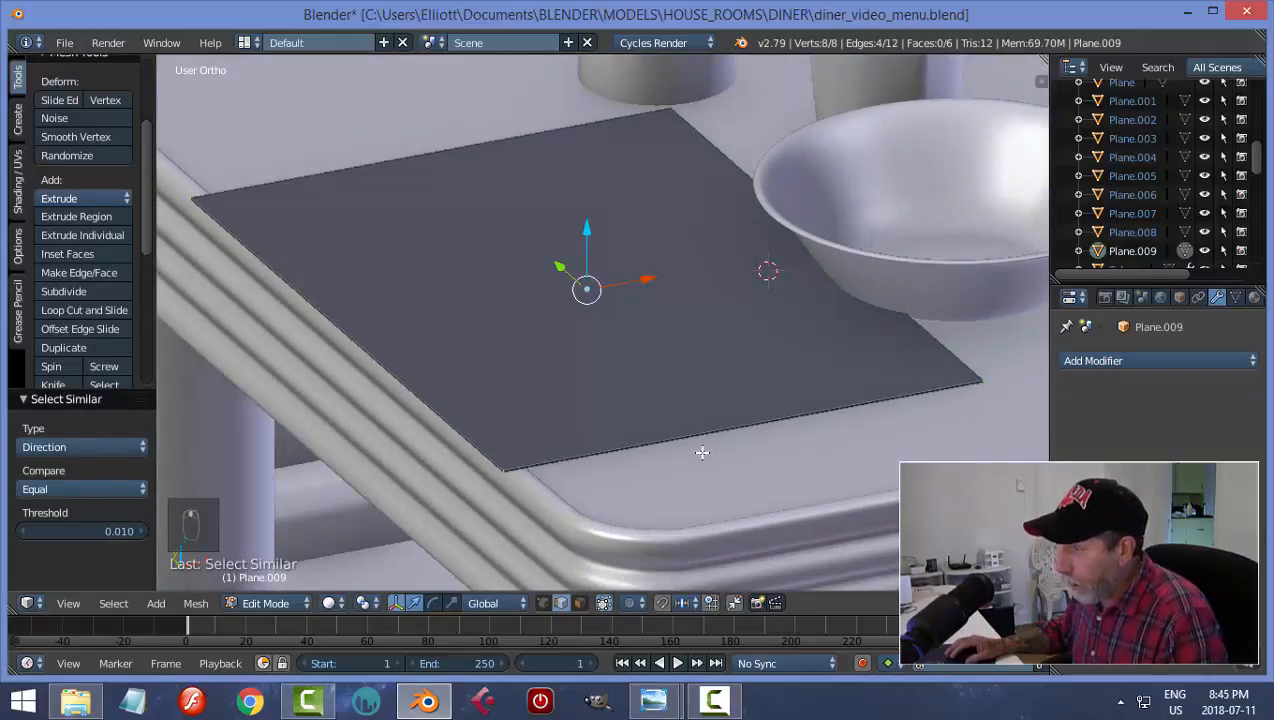
{"action": "key", "text": "ctrl+b"}
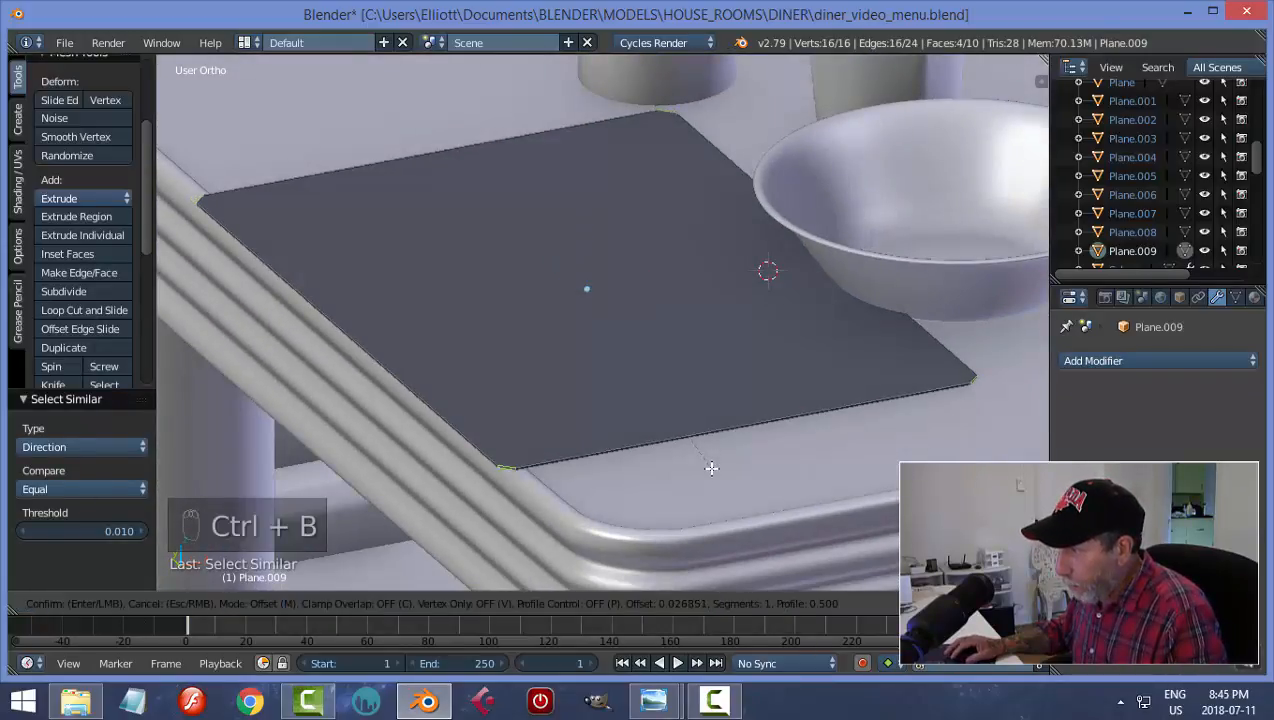
{"action": "scroll", "coordinate": [711, 469], "scroll_direction": "up", "scroll_amount": 3}
{"action": "left_click", "coordinate": [711, 469]}
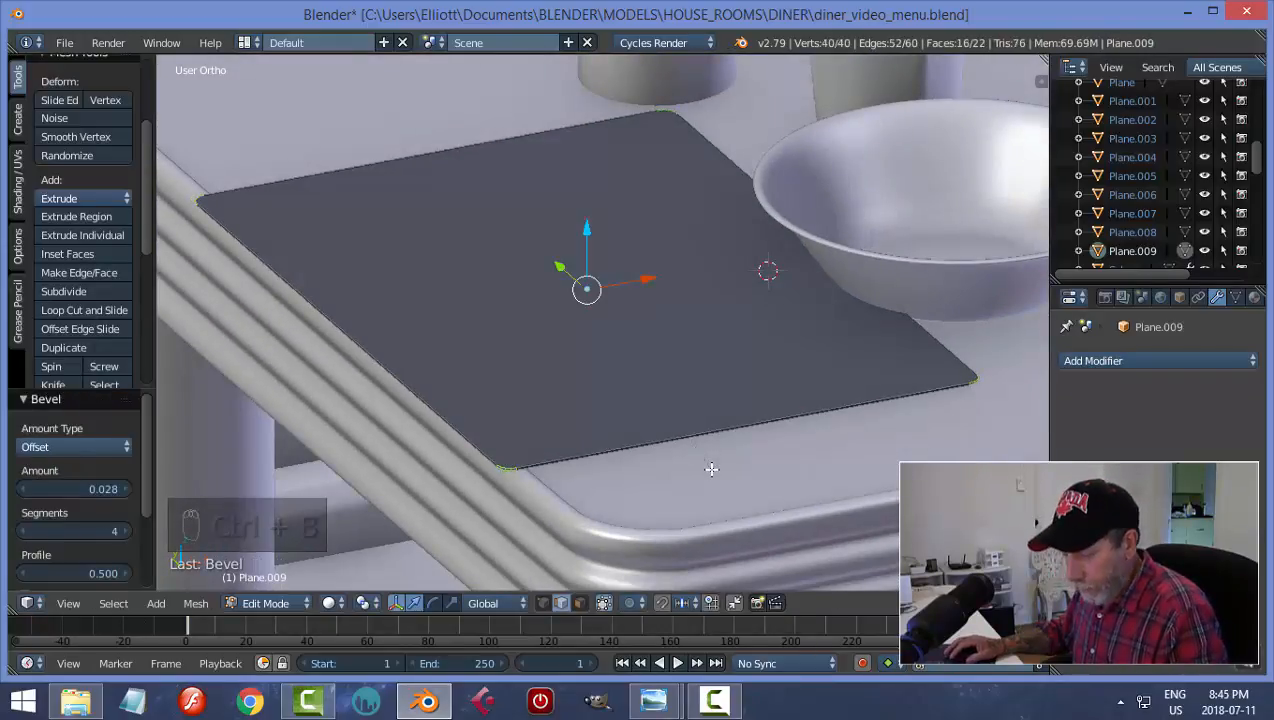
{"action": "key", "text": "a"}
{"action": "key", "text": "Tab"}
{"action": "left_click", "coordinate": [606, 469]}
{"action": "scroll", "coordinate": [672, 474], "scroll_direction": "down", "scroll_amount": 2}
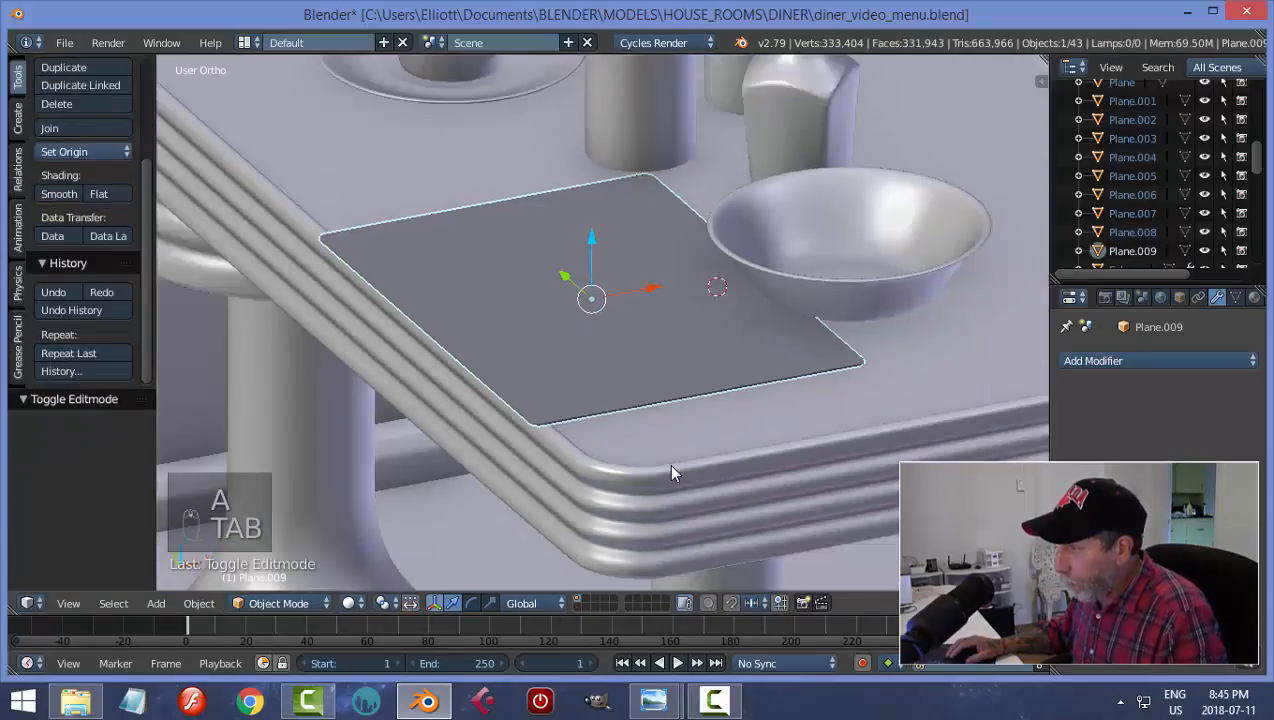
- Lower the menu by about 0.017 along Z so it rests on the tabletop
{"action": "scroll", "coordinate": [675, 468], "scroll_direction": "up", "scroll_amount": 1}
{"action": "middle_click_drag", "start_coordinate": [632, 302], "coordinate": [703, 302]}
{"action": "scroll", "coordinate": [703, 302], "scroll_direction": "up", "scroll_amount": 1}
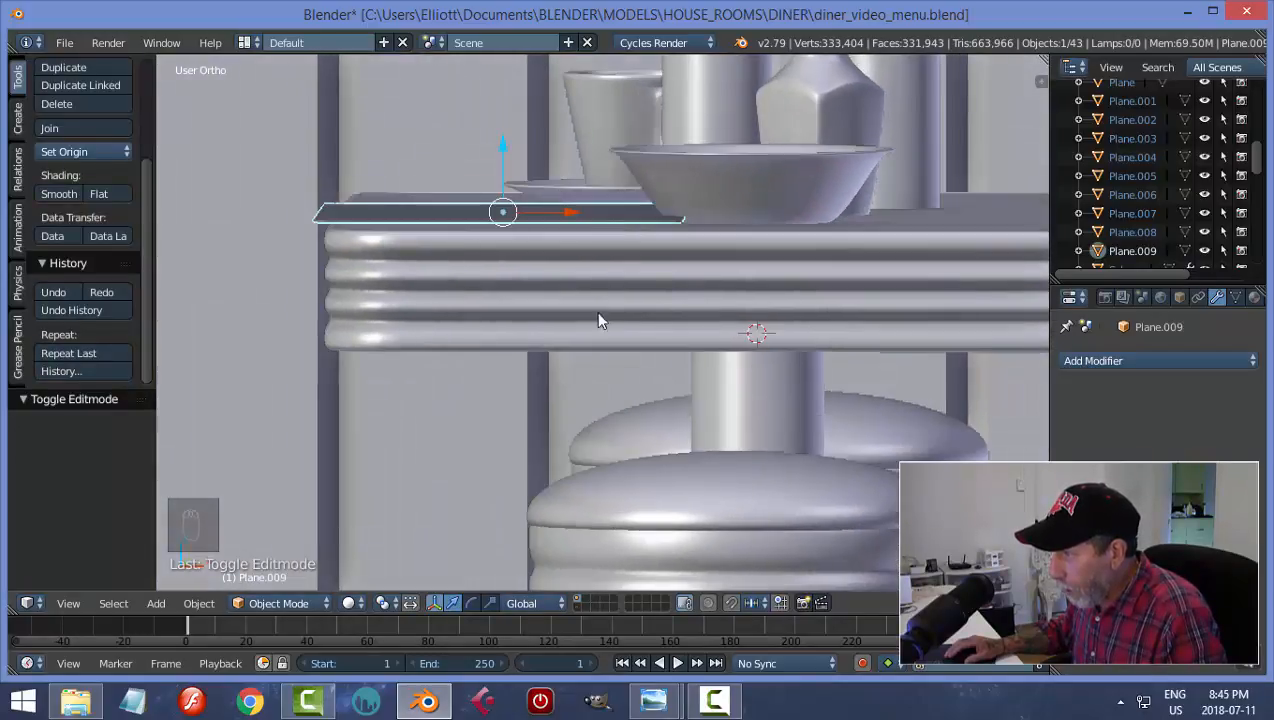
{"action": "scroll", "coordinate": [600, 321], "scroll_direction": "up", "scroll_amount": 3}
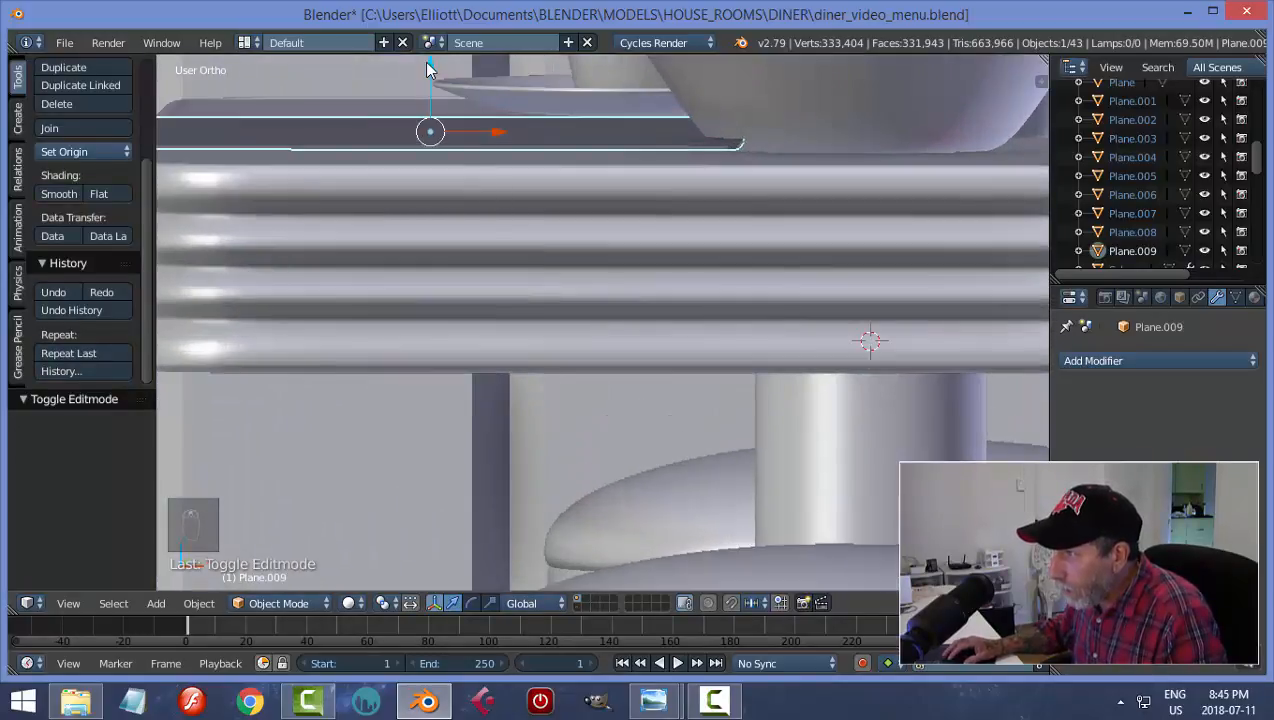
{"action": "left_click_drag", "start_coordinate": [430, 68], "coordinate": [432, 77]}
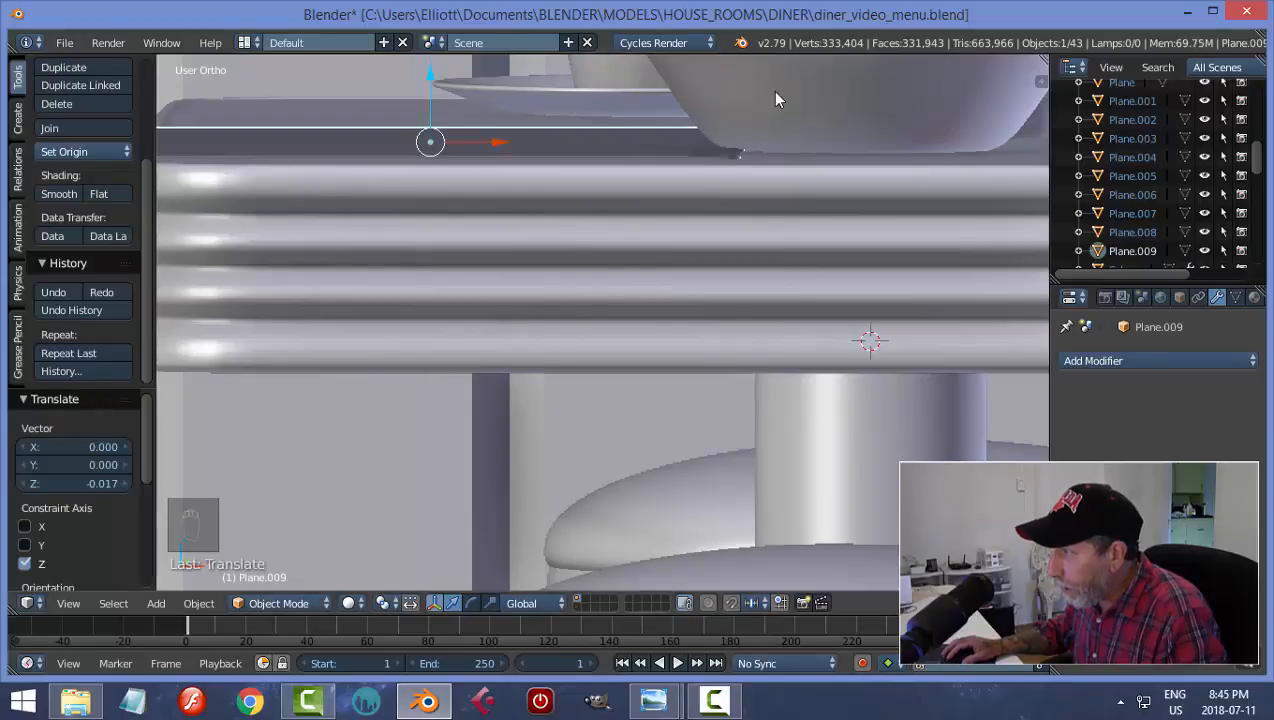
- Move the bowl along X away from the menu until the two no longer overlap
{"action": "right_click", "coordinate": [771, 133]}
{"action": "scroll", "coordinate": [766, 145], "scroll_direction": "down", "scroll_amount": 3}
{"action": "left_click_drag", "start_coordinate": [814, 213], "coordinate": [834, 232]}
{"action": "middle_click_drag", "start_coordinate": [745, 228], "coordinate": [786, 257]}
{"action": "left_click_drag", "start_coordinate": [912, 262], "coordinate": [938, 265]}
{"action": "middle_click_drag", "start_coordinate": [938, 265], "coordinate": [626, 291]}
{"action": "right_click", "coordinate": [612, 298]}
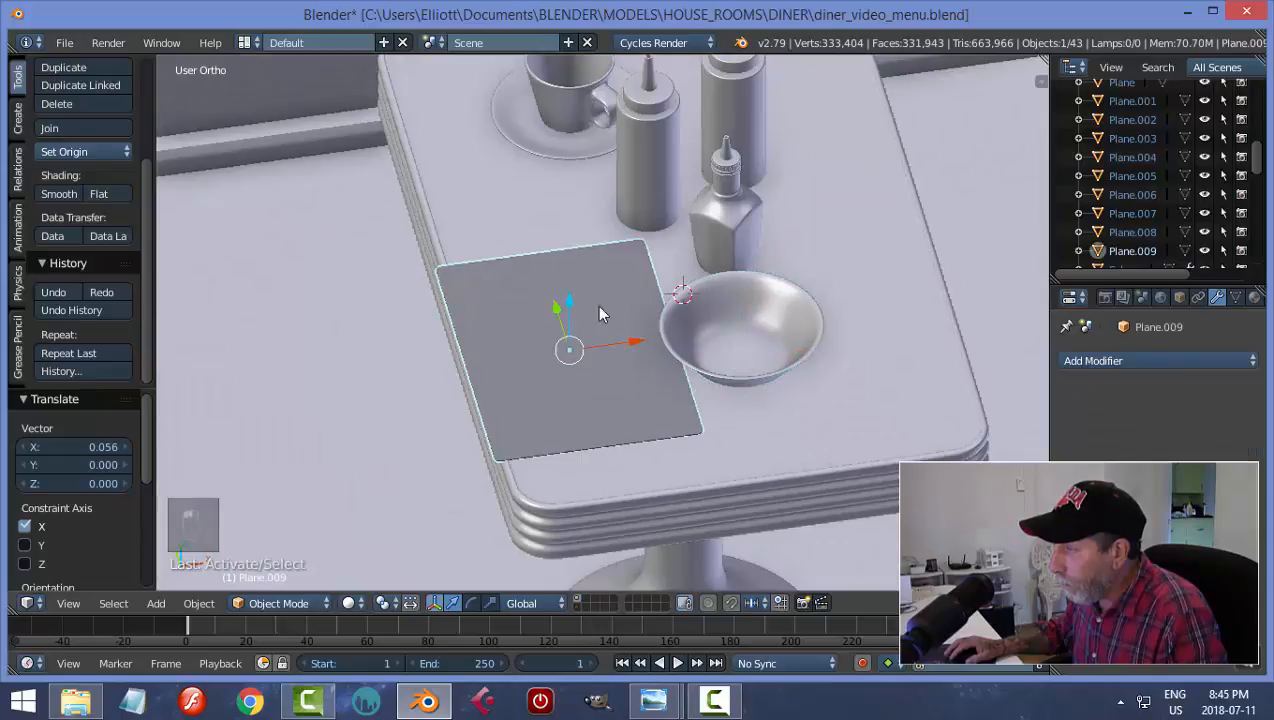
{"action": "middle_click_drag", "start_coordinate": [604, 358], "coordinate": [621, 405]}
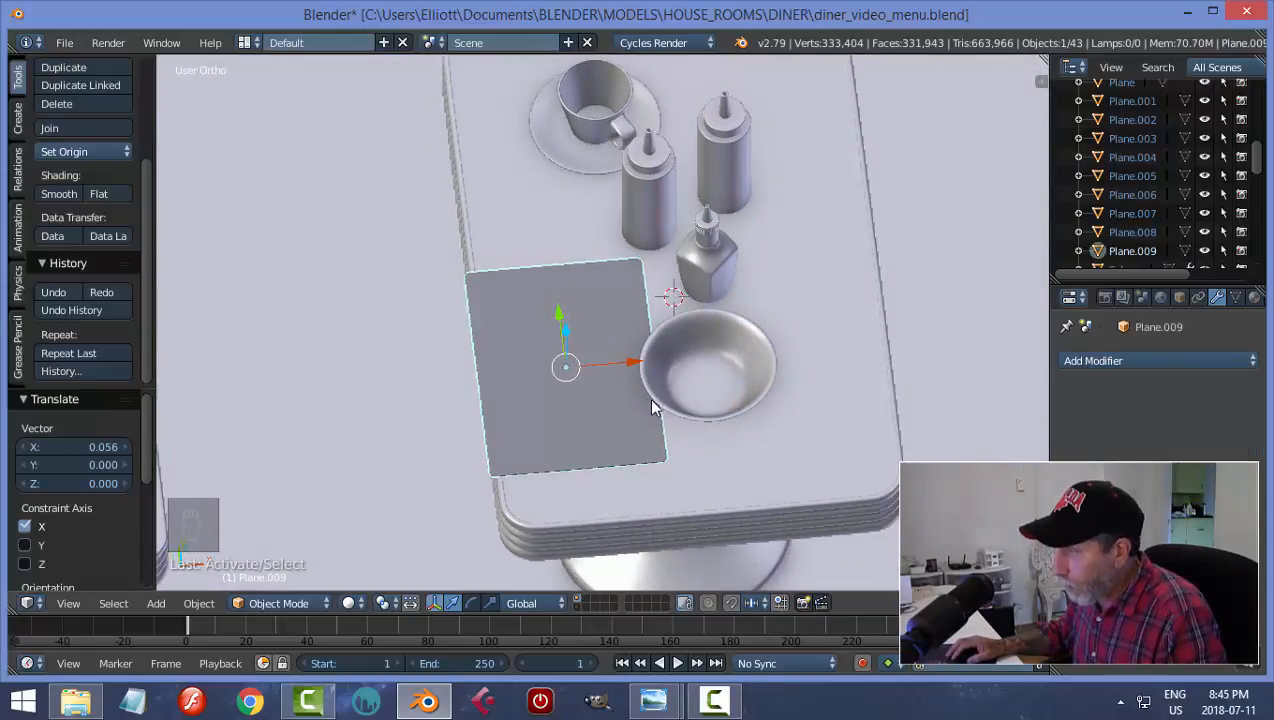
{"action": "right_click", "coordinate": [729, 376]}
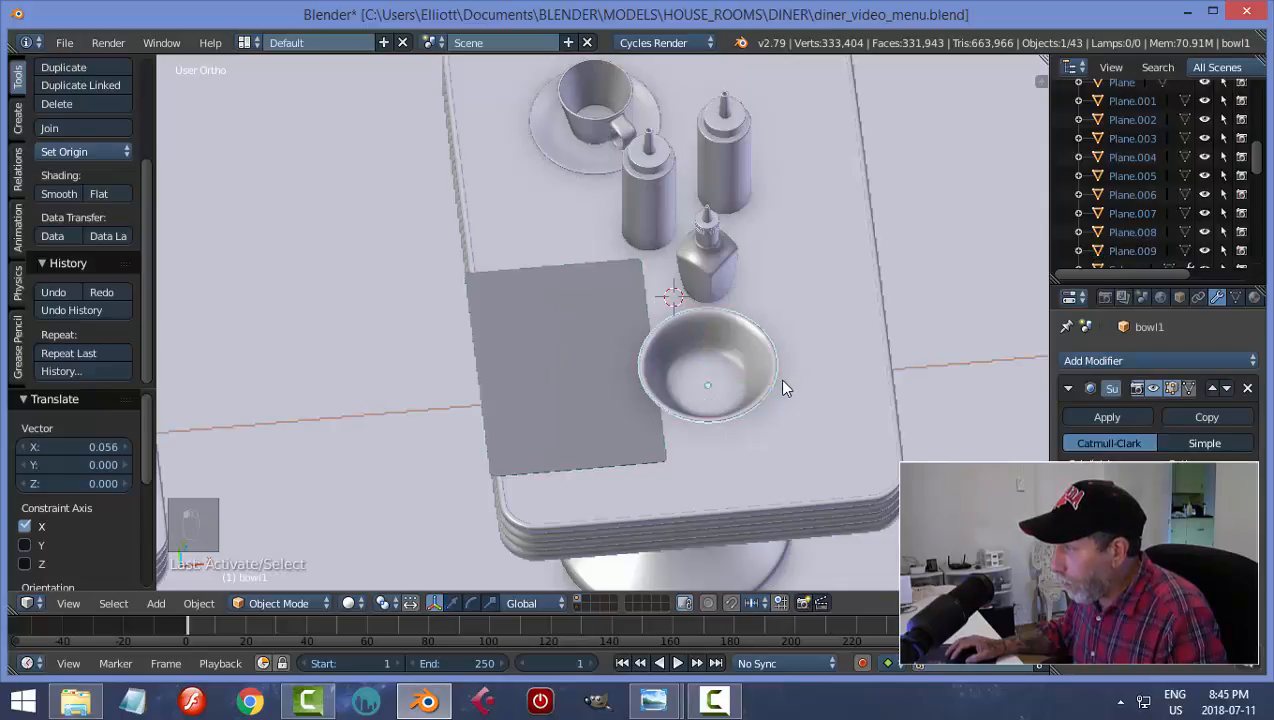
{"action": "left_click_drag", "start_coordinate": [778, 378], "coordinate": [833, 382]}
- Shift the menu along X away from the table's side edge and about -0.092 along Y
{"action": "right_click", "coordinate": [640, 375]}
{"action": "left_click_drag", "start_coordinate": [631, 368], "coordinate": [650, 358]}
{"action": "mouse_move", "coordinate": [592, 312]}
{"action": "middle_mouse_down"}
{"action": "mouse_move", "coordinate": [706, 337]}
{"action": "mouse_move", "coordinate": [598, 310]}
{"action": "middle_mouse_up"}
{"action": "left_click_drag", "start_coordinate": [598, 310], "coordinate": [605, 322]}
{"action": "middle_click_drag", "start_coordinate": [605, 322], "coordinate": [711, 378]}
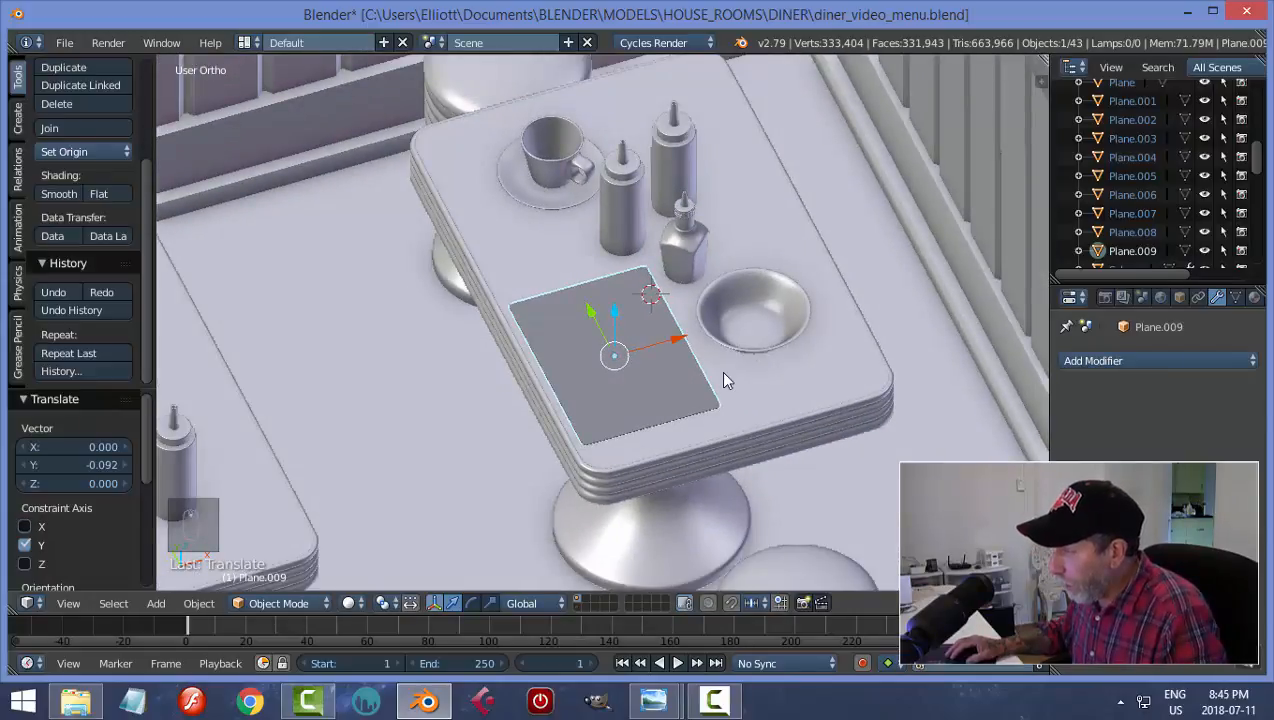
{"action": "middle_click_drag", "start_coordinate": [790, 387], "coordinate": [698, 354]}
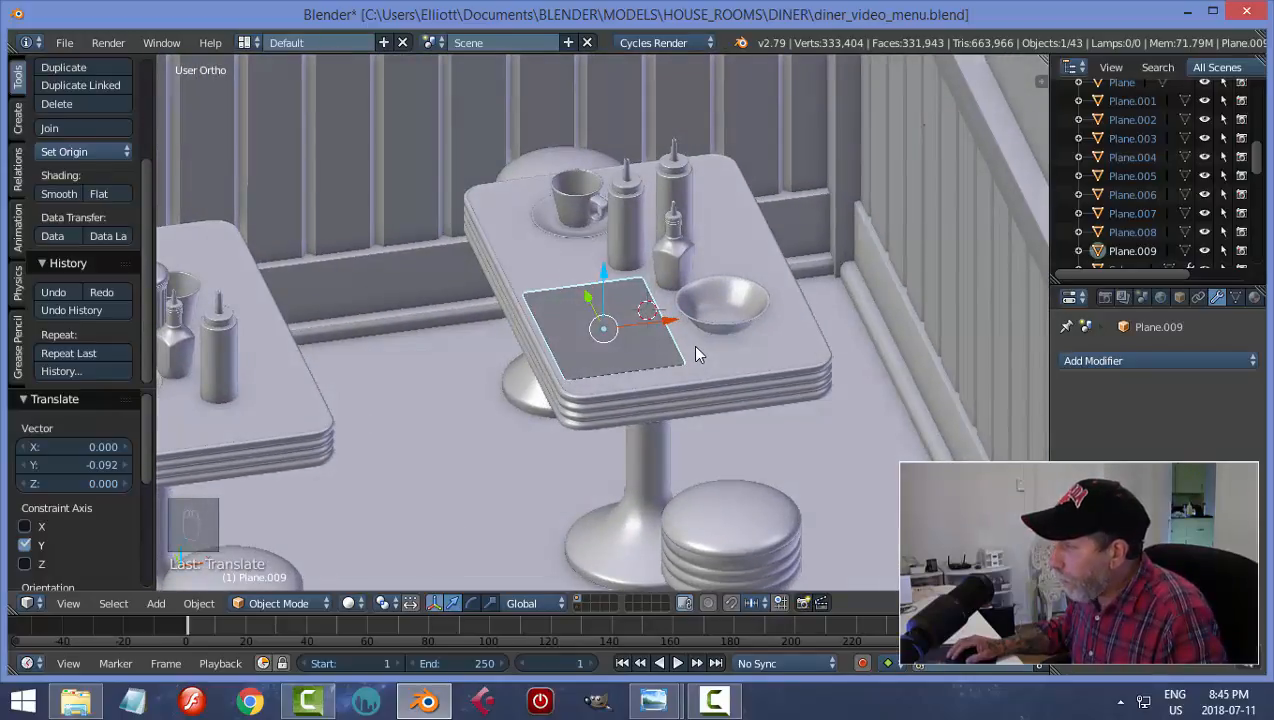
- Snap the 3D cursor to the menu and add a new plane with radius 1.000 there
{"action": "key", "text": "shift+s"}
{"action": "left_click", "coordinate": [645, 358]}
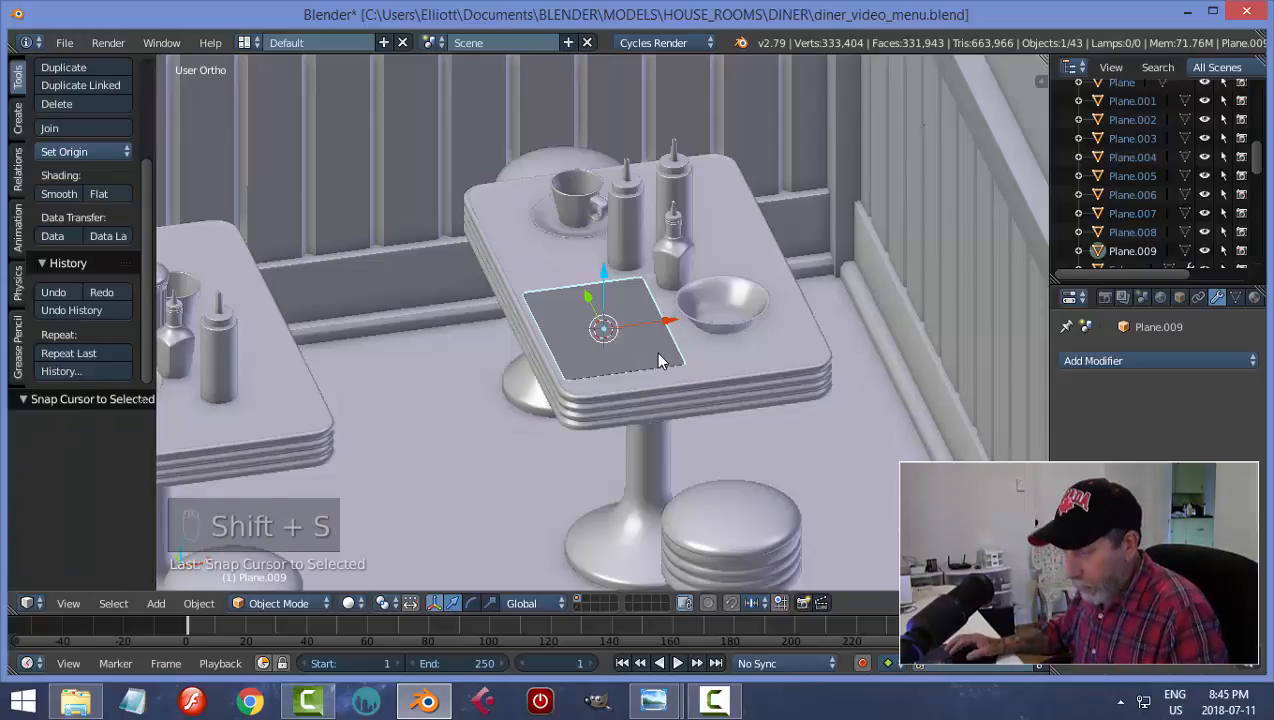
{"action": "key", "text": "shift+a"}
{"action": "mouse_move", "coordinate": [655, 353]}
{"action": "left_click", "coordinate": [725, 353]}
{"action": "scroll", "coordinate": [729, 359], "scroll_direction": "down", "scroll_amount": 1}
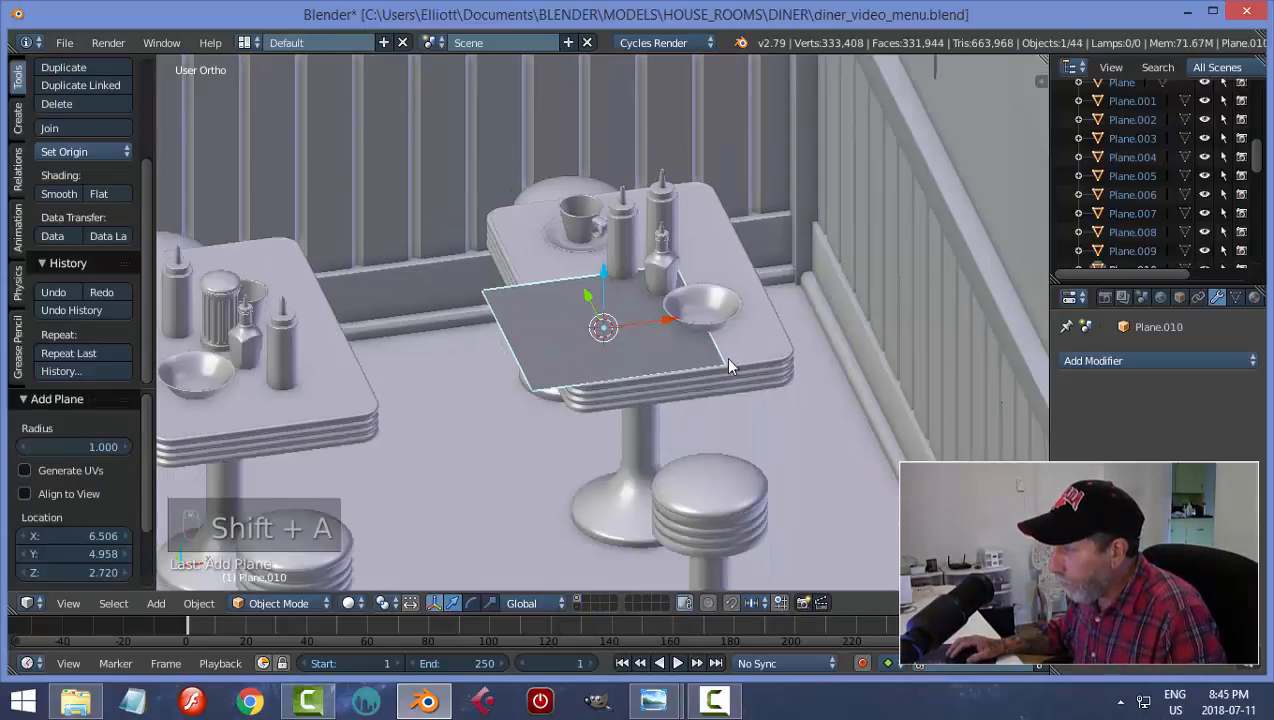
- Scale the new plane by about 0.422 along X and 0.649 along Y so it fits inside the menu's outline
{"action": "key", "text": "s"}
{"action": "key", "text": "x"}
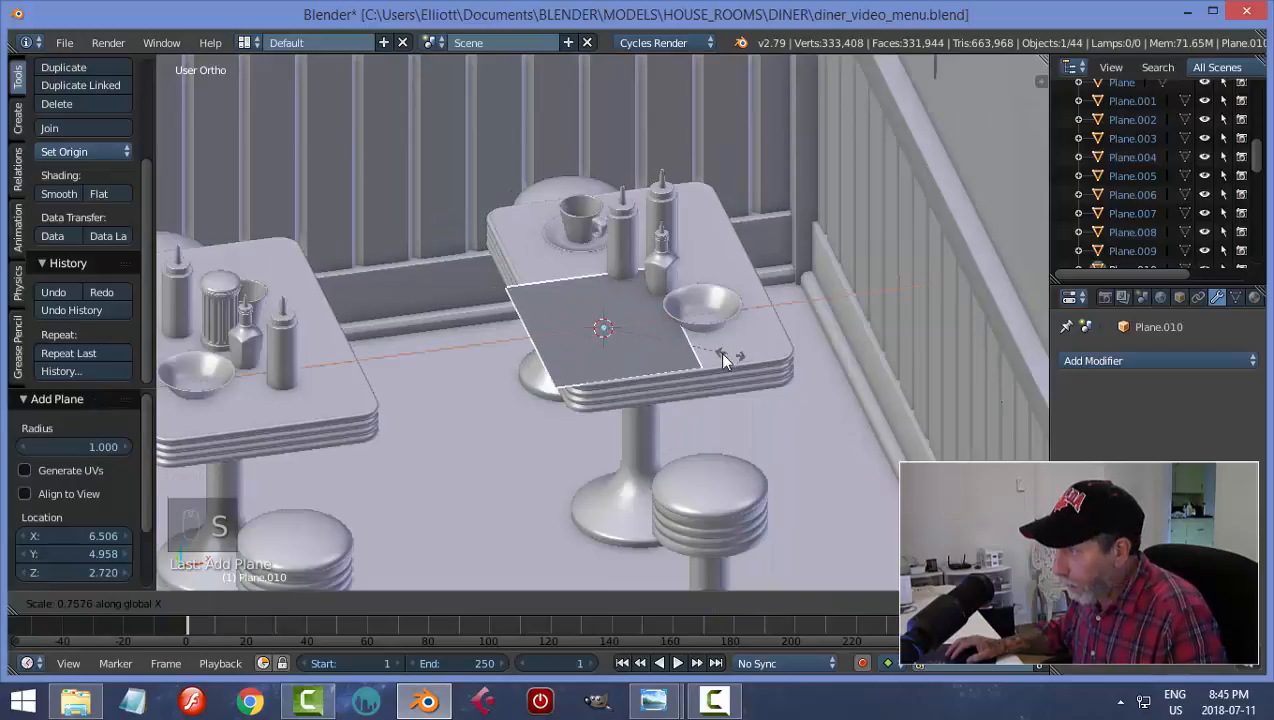
{"action": "left_click", "coordinate": [667, 355]}
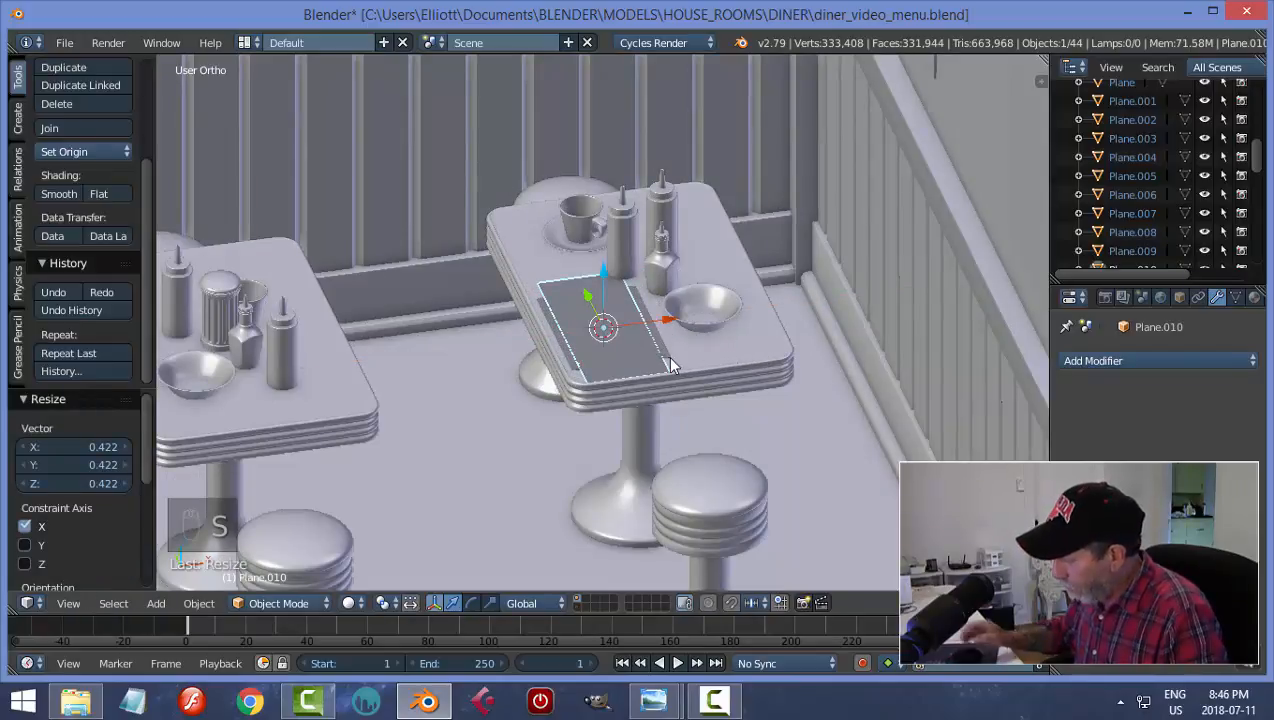
{"action": "key", "text": "KP_7"}
{"action": "scroll", "coordinate": [672, 366], "scroll_direction": "up", "scroll_amount": 1}
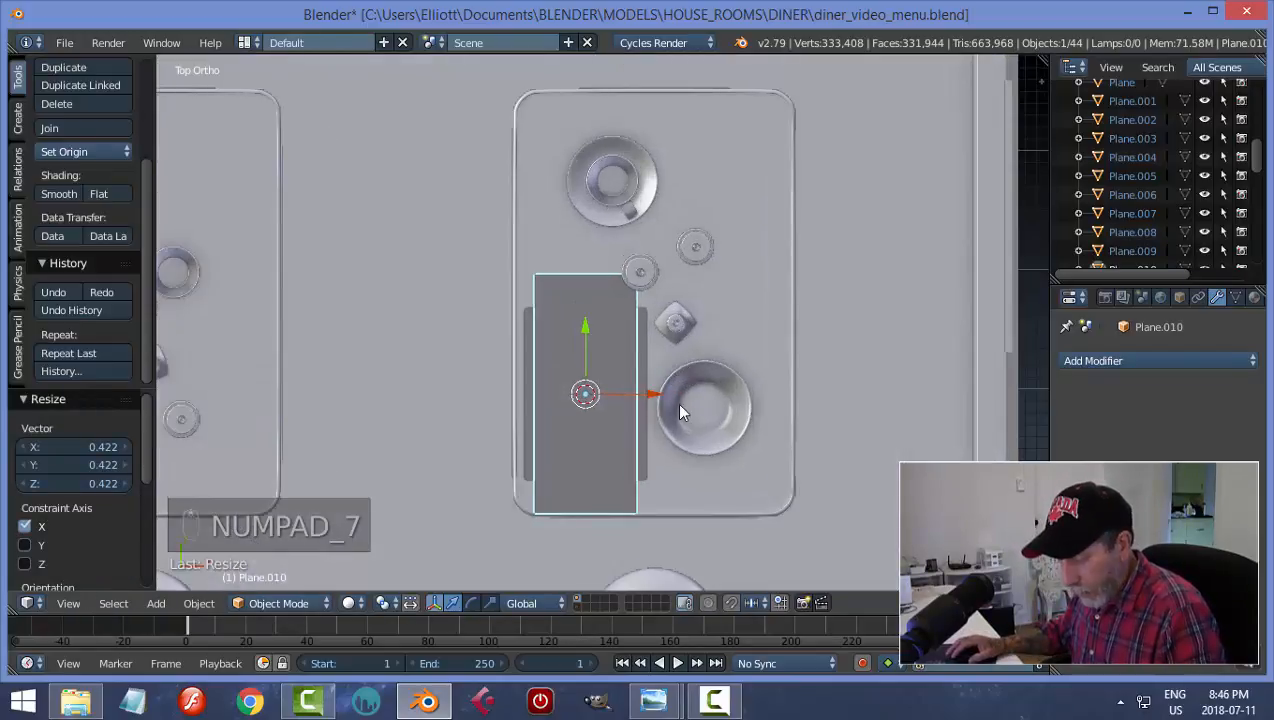
{"action": "key", "text": "s"}
{"action": "key", "text": "y"}
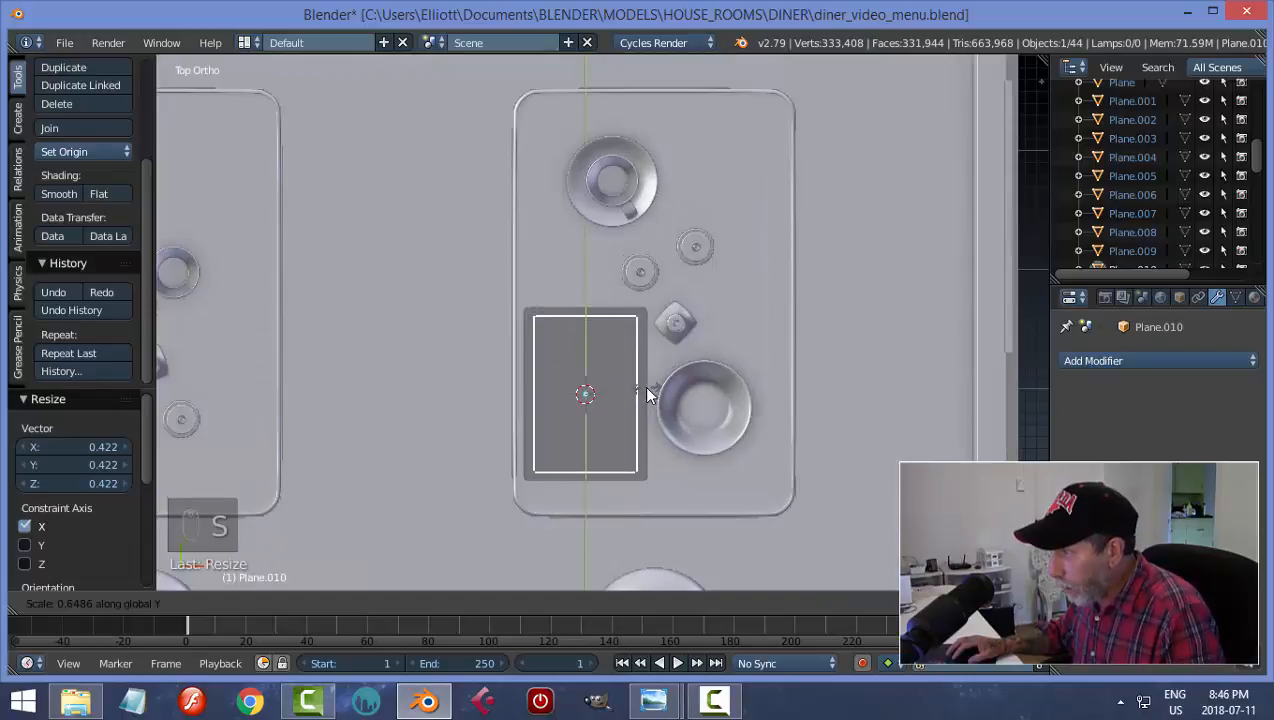
{"action": "left_click", "coordinate": [647, 395]}
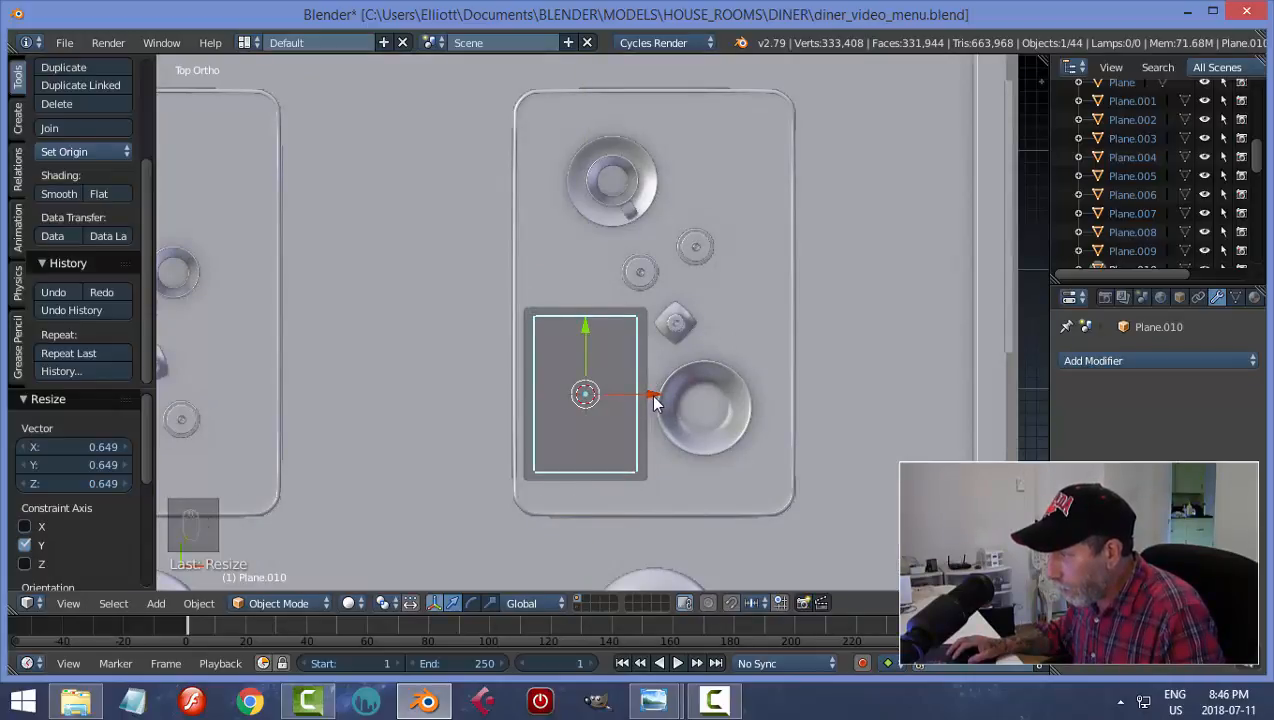
- Enlarge the inner plane uniformly by about 1.034 and apply its scale
{"action": "scroll", "coordinate": [654, 471], "scroll_direction": "up", "scroll_amount": 3}
{"action": "middle_click_drag", "start_coordinate": [654, 471], "coordinate": [690, 330]}
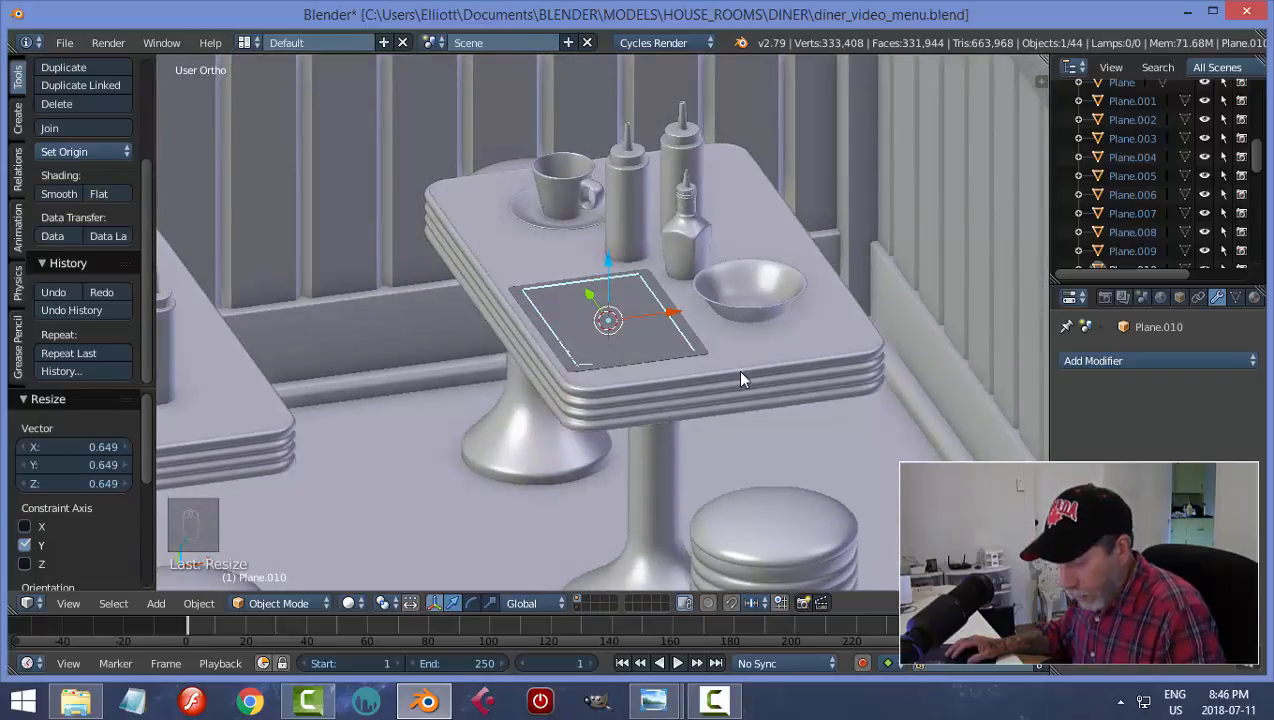
{"action": "key", "text": "s"}
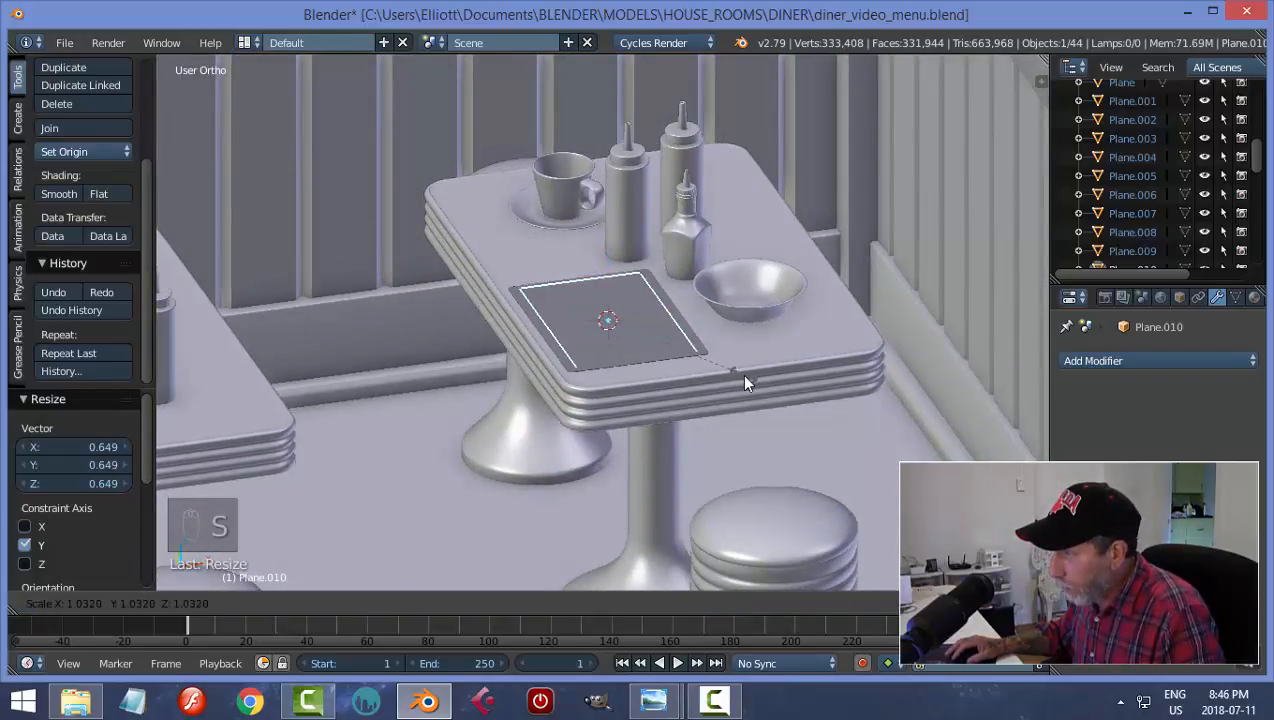
{"action": "left_click", "coordinate": [741, 373]}
{"action": "middle_click_drag", "start_coordinate": [741, 373], "coordinate": [705, 360]}
{"action": "scroll", "coordinate": [710, 405], "scroll_direction": "up", "scroll_amount": 5}
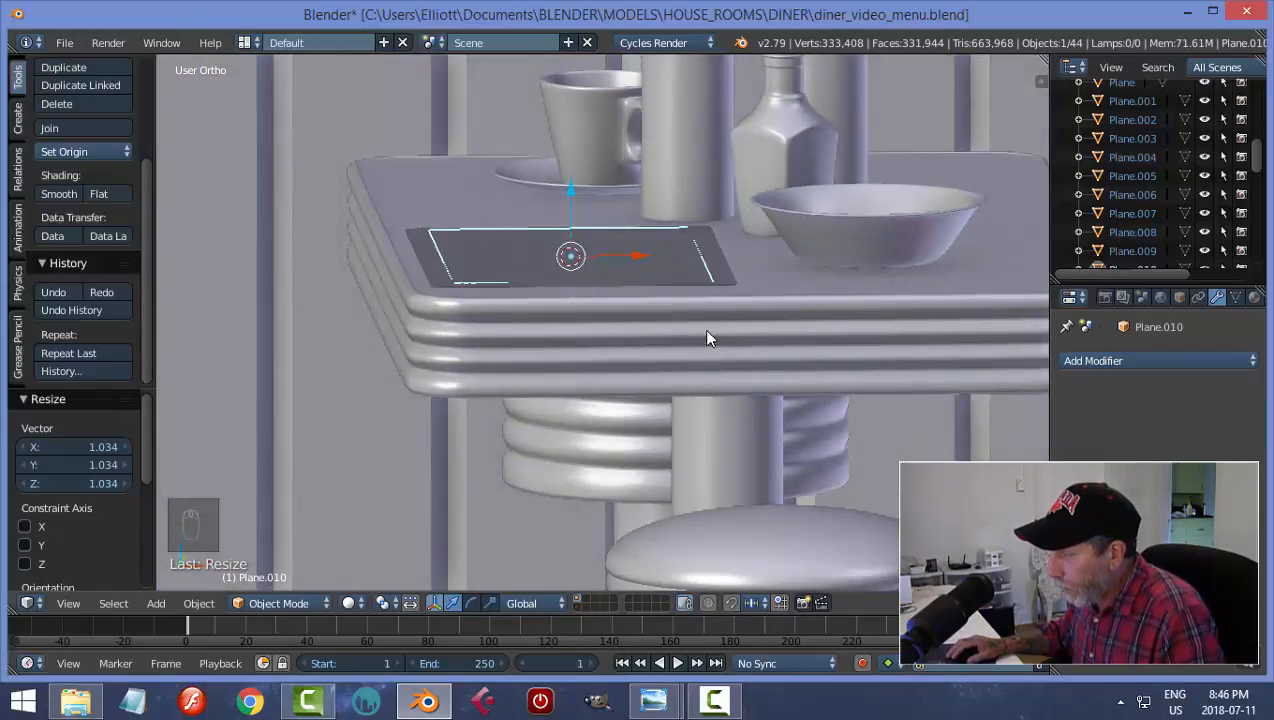
{"action": "scroll", "coordinate": [706, 335], "scroll_direction": "down", "scroll_amount": 3}
{"action": "middle_click_drag", "start_coordinate": [692, 301], "coordinate": [687, 329]}
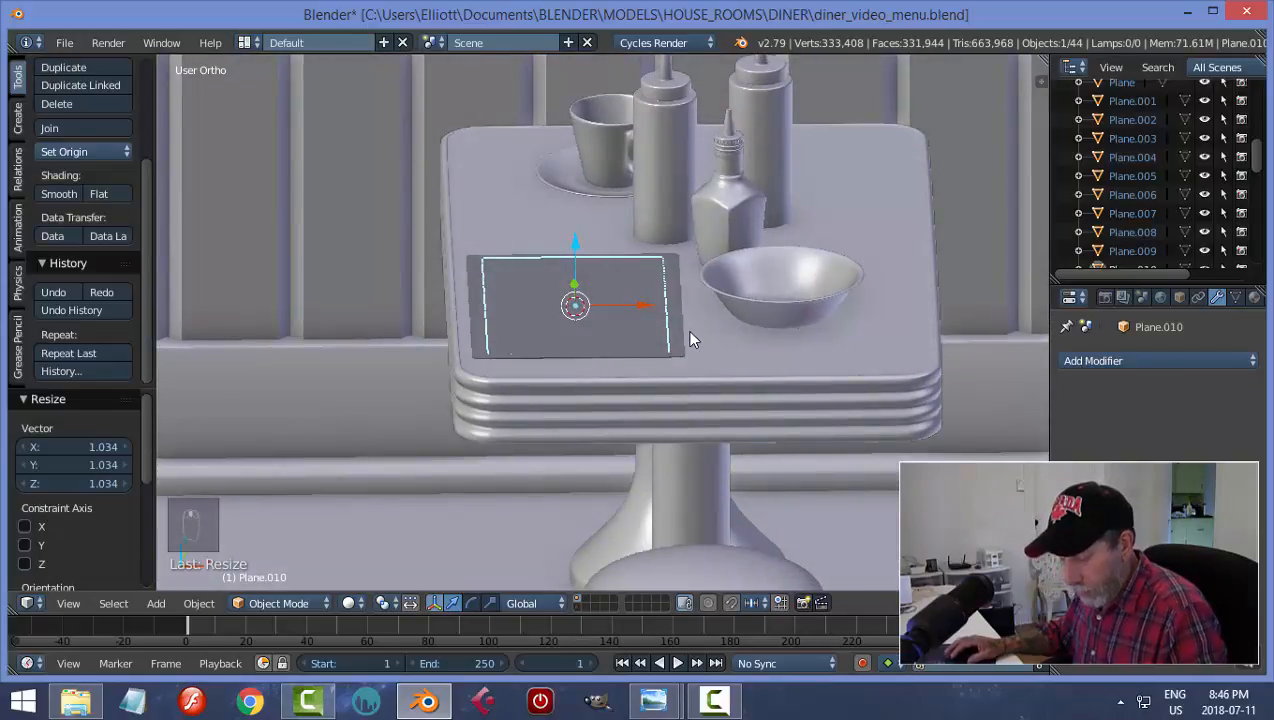
{"action": "key", "text": "ctrl+a"}
{"action": "left_click", "coordinate": [673, 330]}
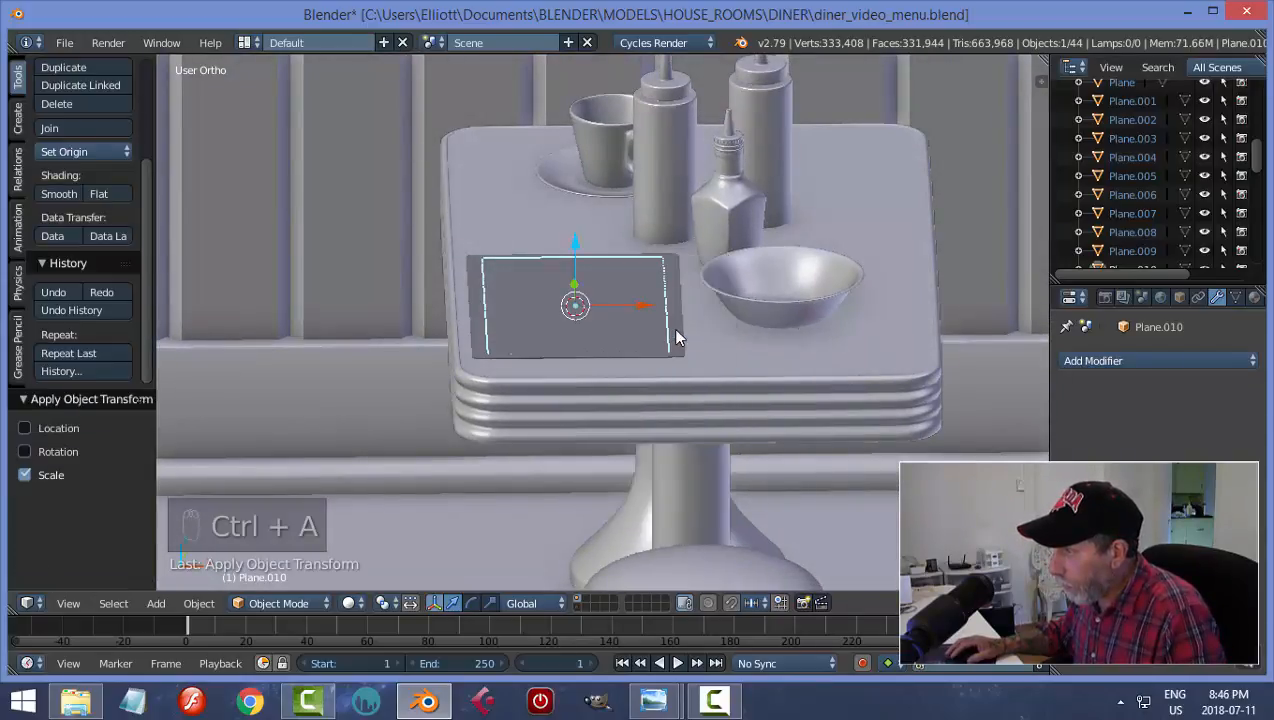
{"action": "middle_click_drag", "start_coordinate": [672, 327], "coordinate": [665, 368]}
- In Edit Mode, unwrap the inner plane from the top view using Project From View with Scale to Bounds
{"action": "key", "text": "KP_7"}
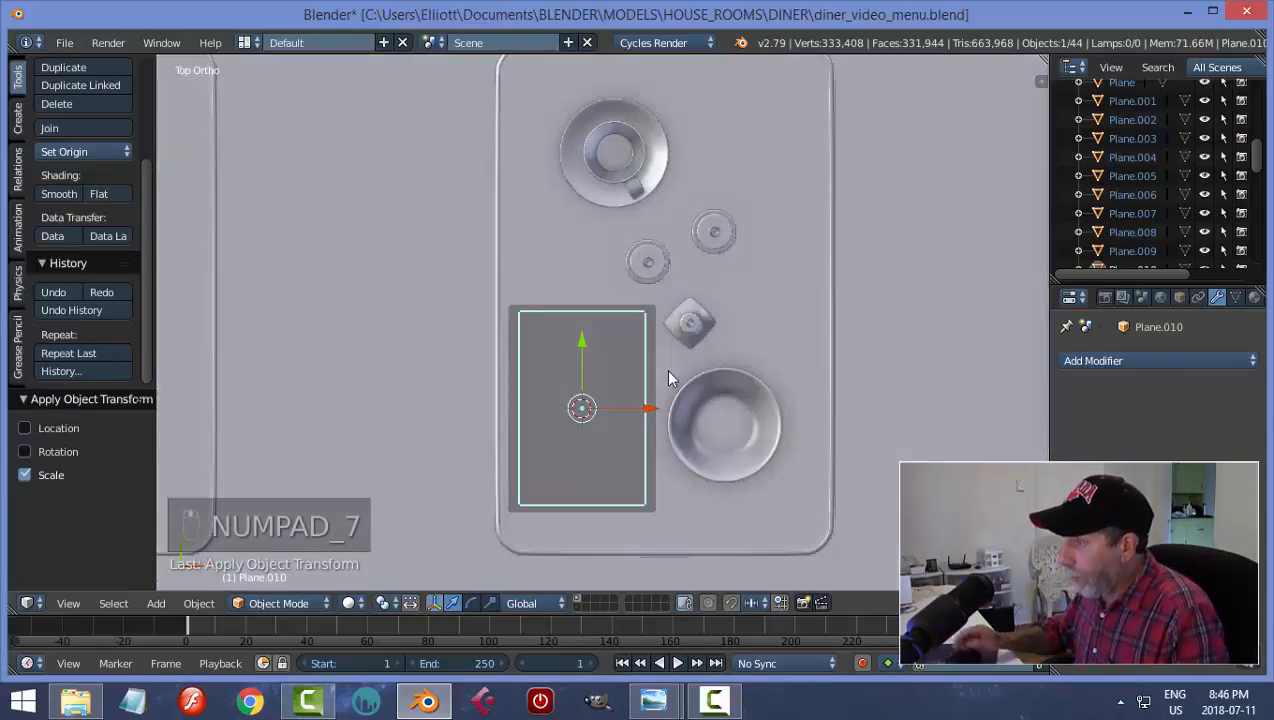
{"action": "key", "text": "Tab"}
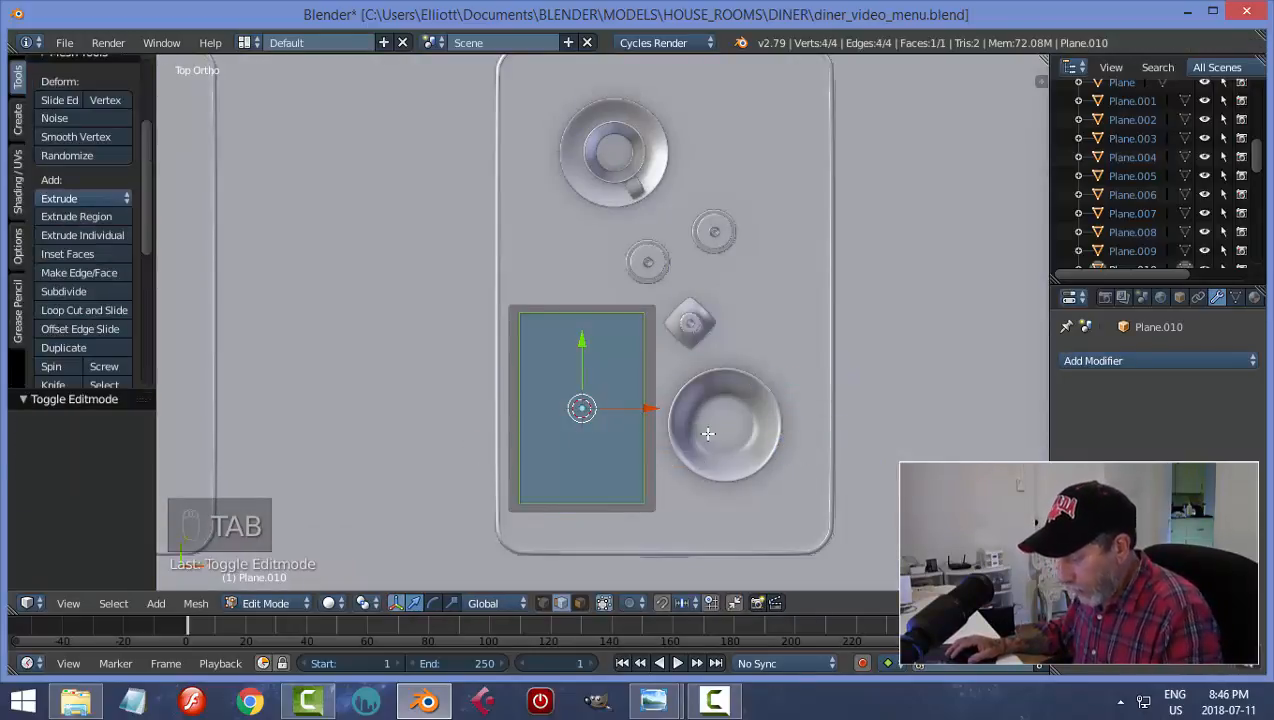
{"action": "key", "text": "u"}
{"action": "left_click", "coordinate": [704, 431]}
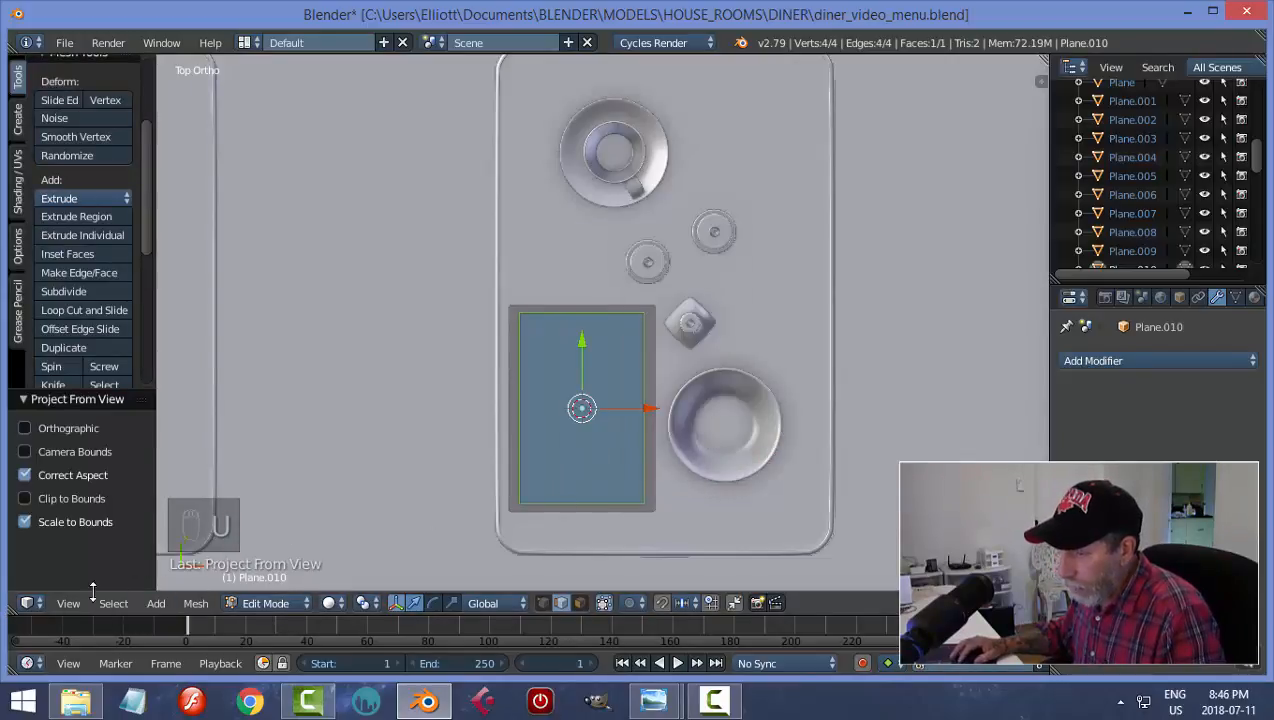
- Split the 3D view into two side-by-side areas and turn the new one into a UV/Image Editor
{"action": "left_click_drag", "start_coordinate": [13, 612], "coordinate": [502, 550]}
{"action": "key", "text": "t"}
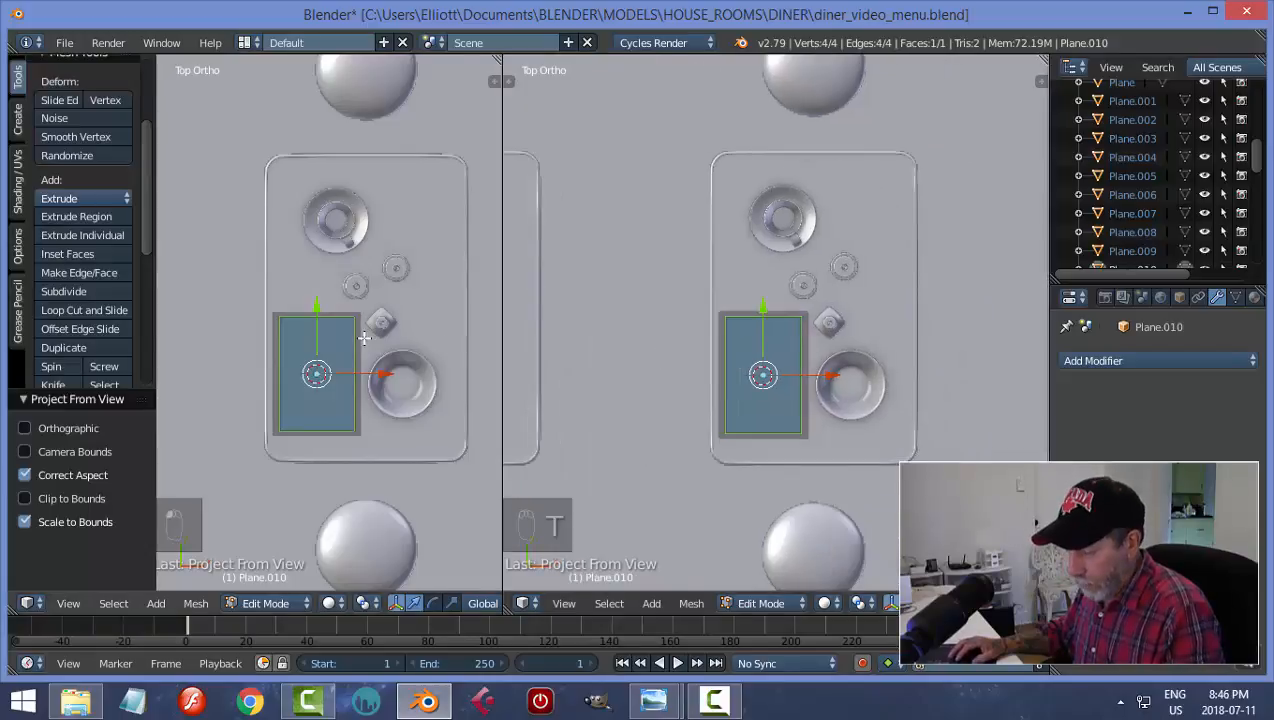
{"action": "key", "text": "t"}
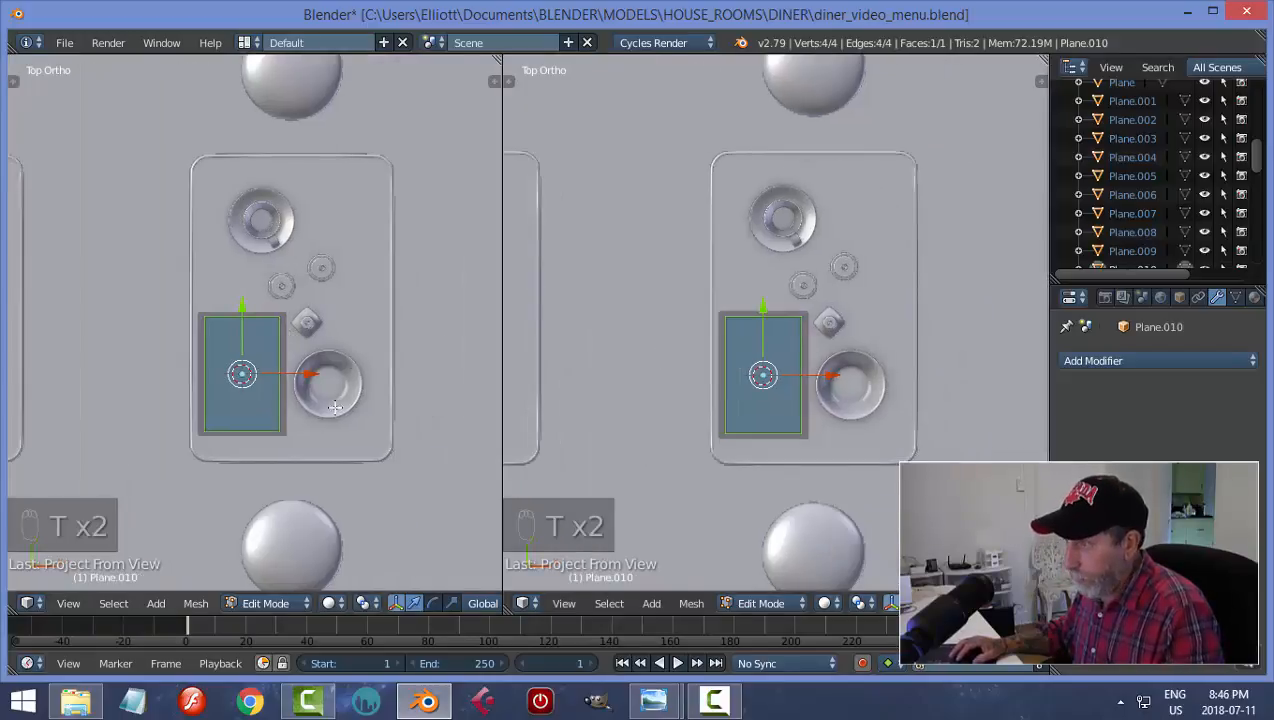
{"action": "left_click", "coordinate": [27, 603]}
{"action": "left_click", "coordinate": [95, 456]}
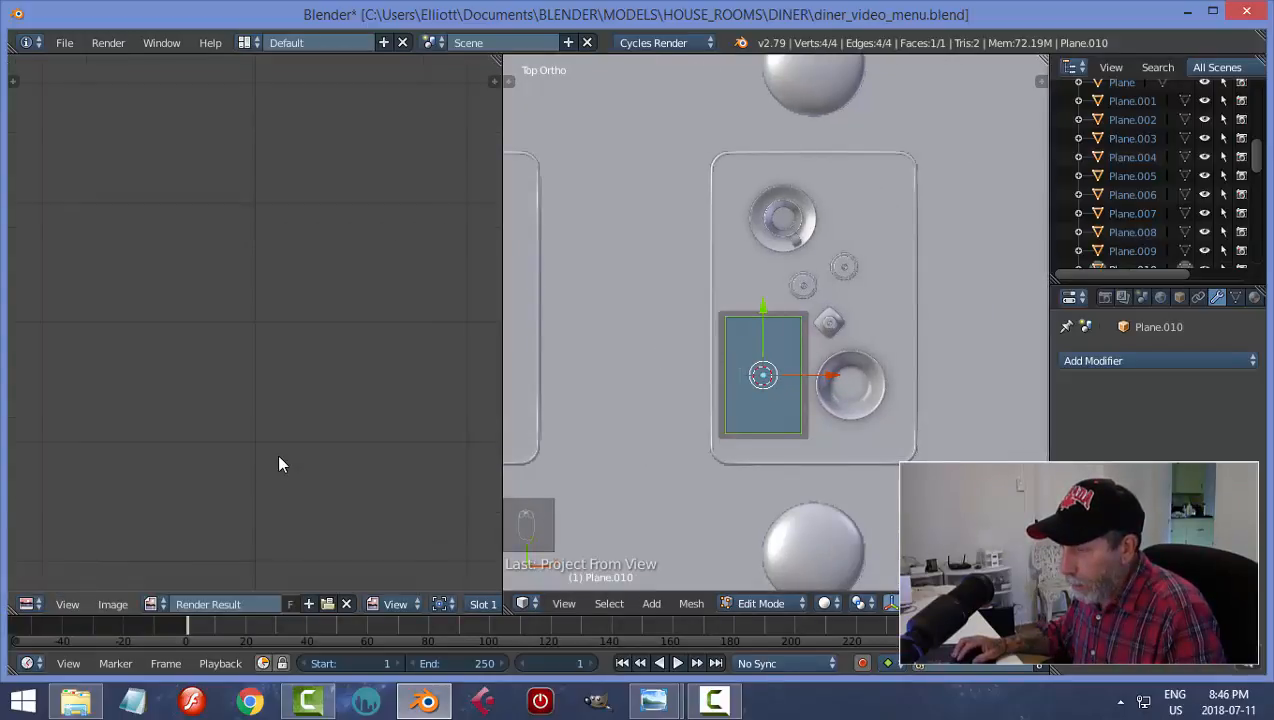
- Unlink the Render Result image so the editor shows the inner plane's UV layout
{"action": "scroll", "coordinate": [279, 457], "scroll_direction": "down", "scroll_amount": 11}
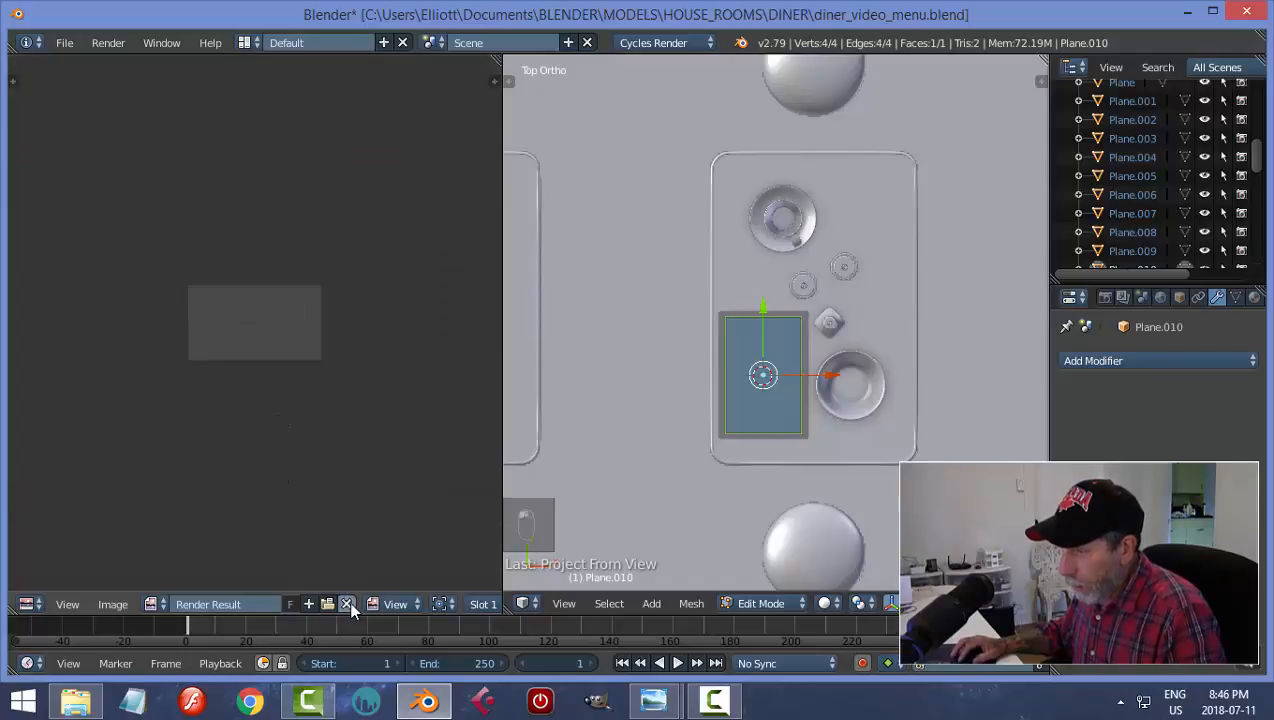
{"action": "left_click", "coordinate": [350, 604]}
{"action": "scroll", "coordinate": [356, 455], "scroll_direction": "up", "scroll_amount": 6}
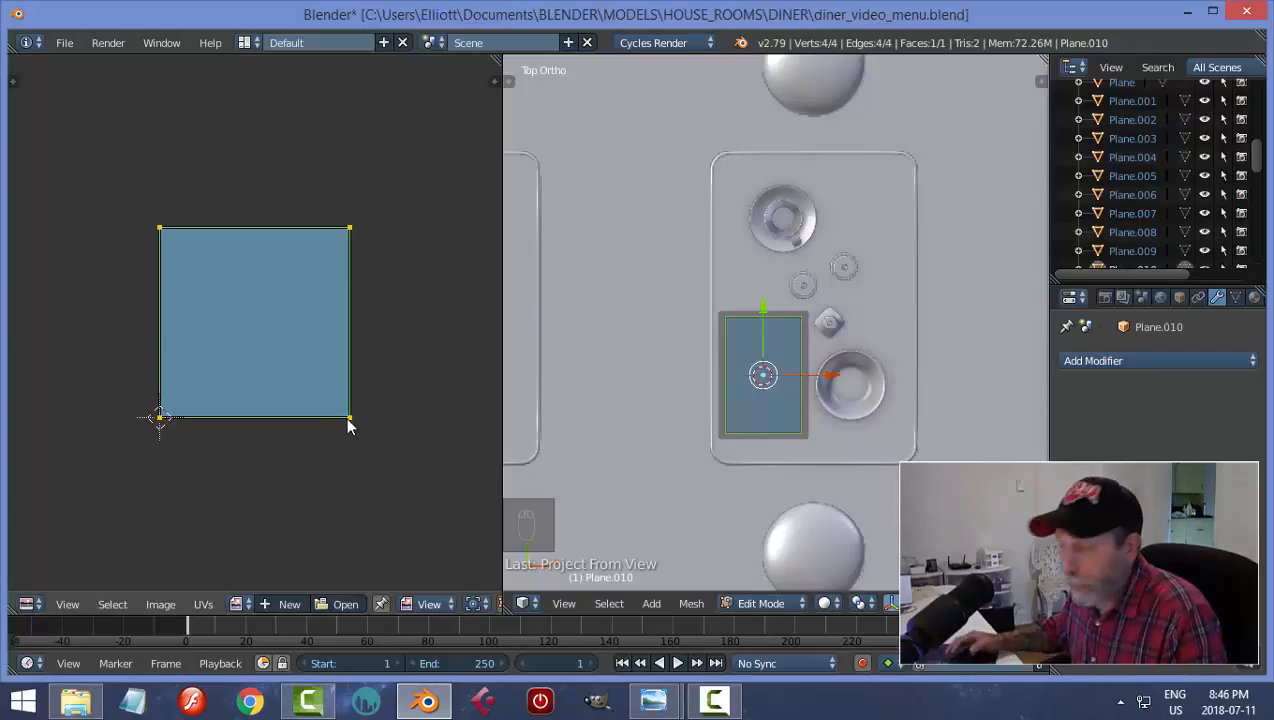
- Load thediner_menu_engversion2.jpg from the BLENDER\REFERENCE IMAGES\DINER documents folder behind the inner plane's UV layout
{"action": "scroll", "coordinate": [335, 460], "scroll_direction": "up", "scroll_amount": 1}
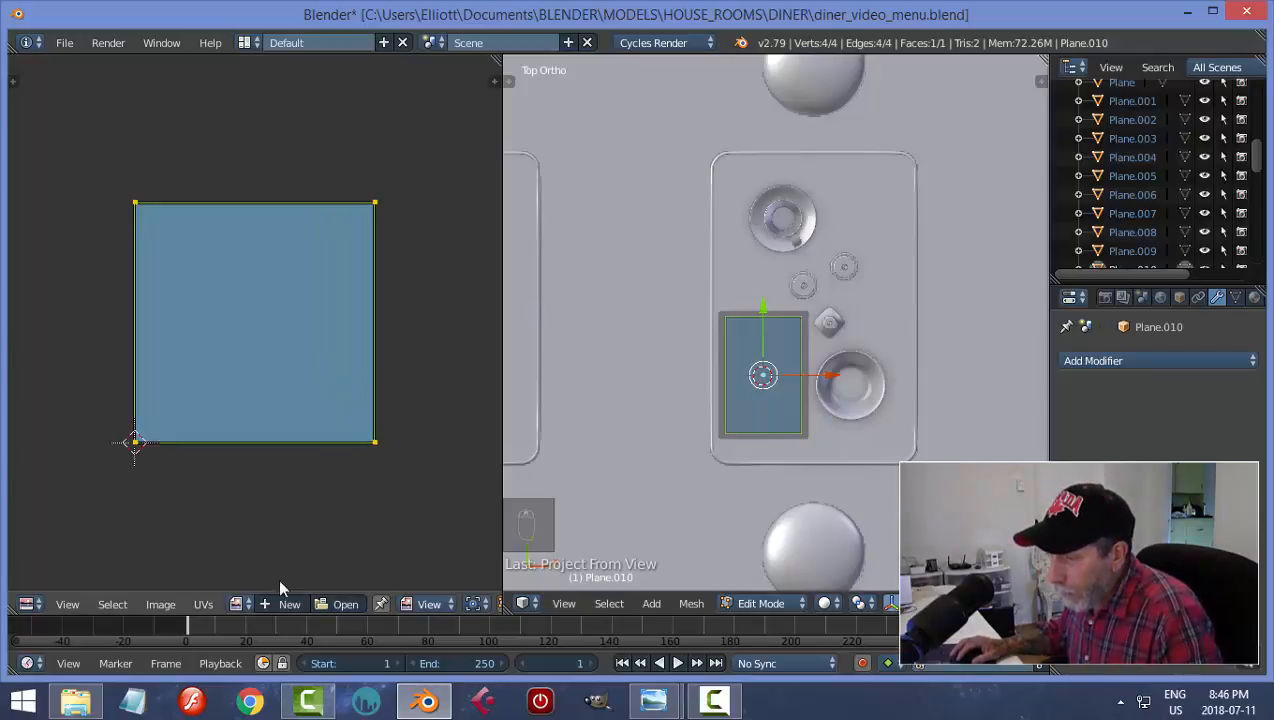
{"action": "left_click", "coordinate": [331, 604]}
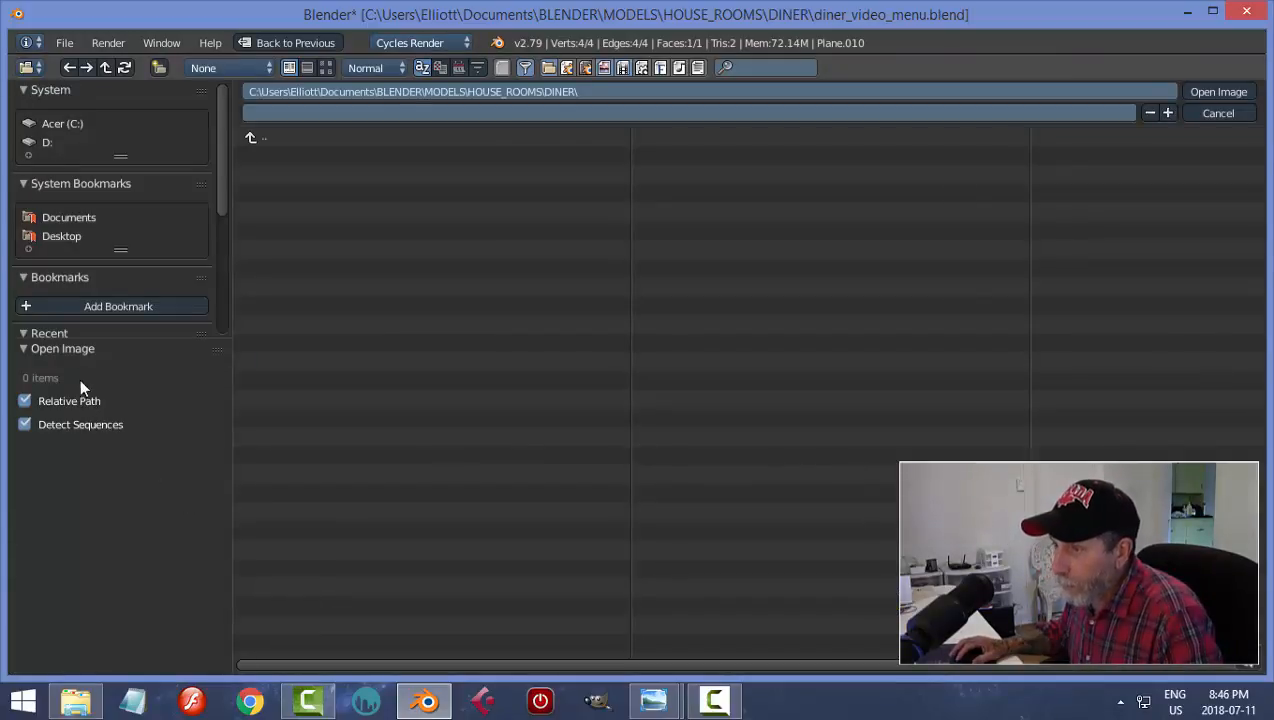
{"action": "left_click", "coordinate": [72, 217]}
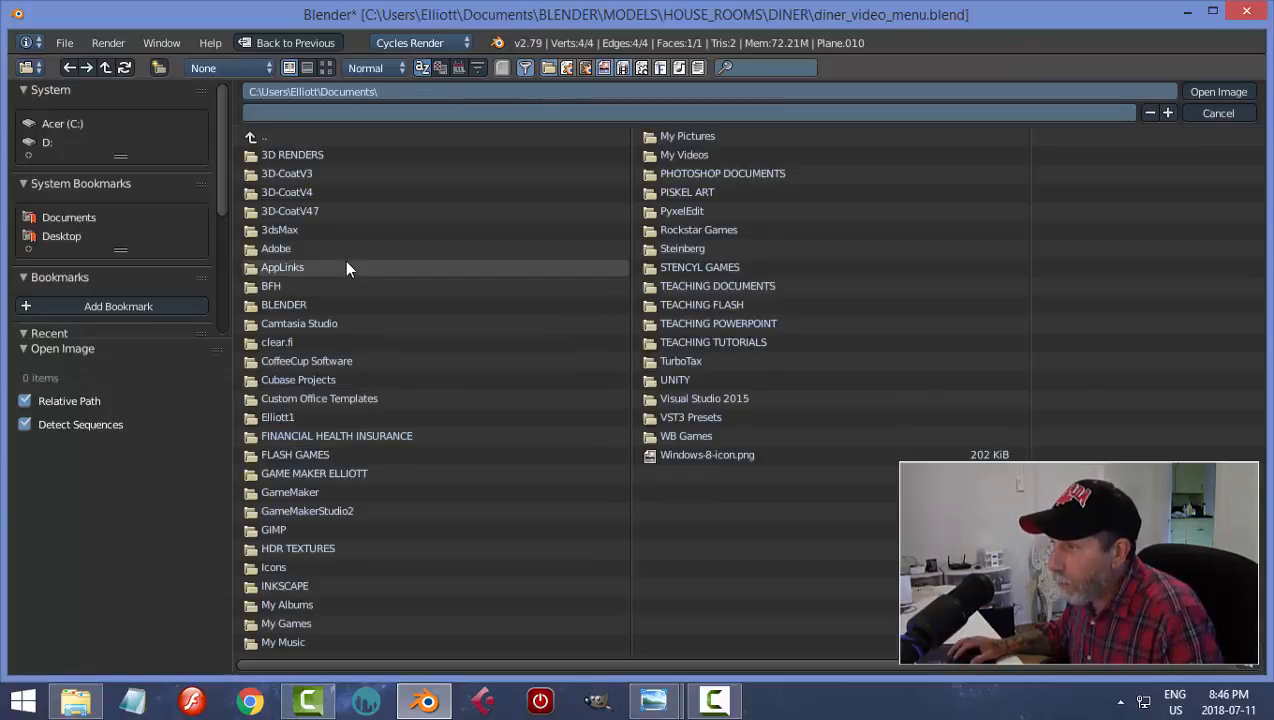
{"action": "left_click", "coordinate": [285, 305]}
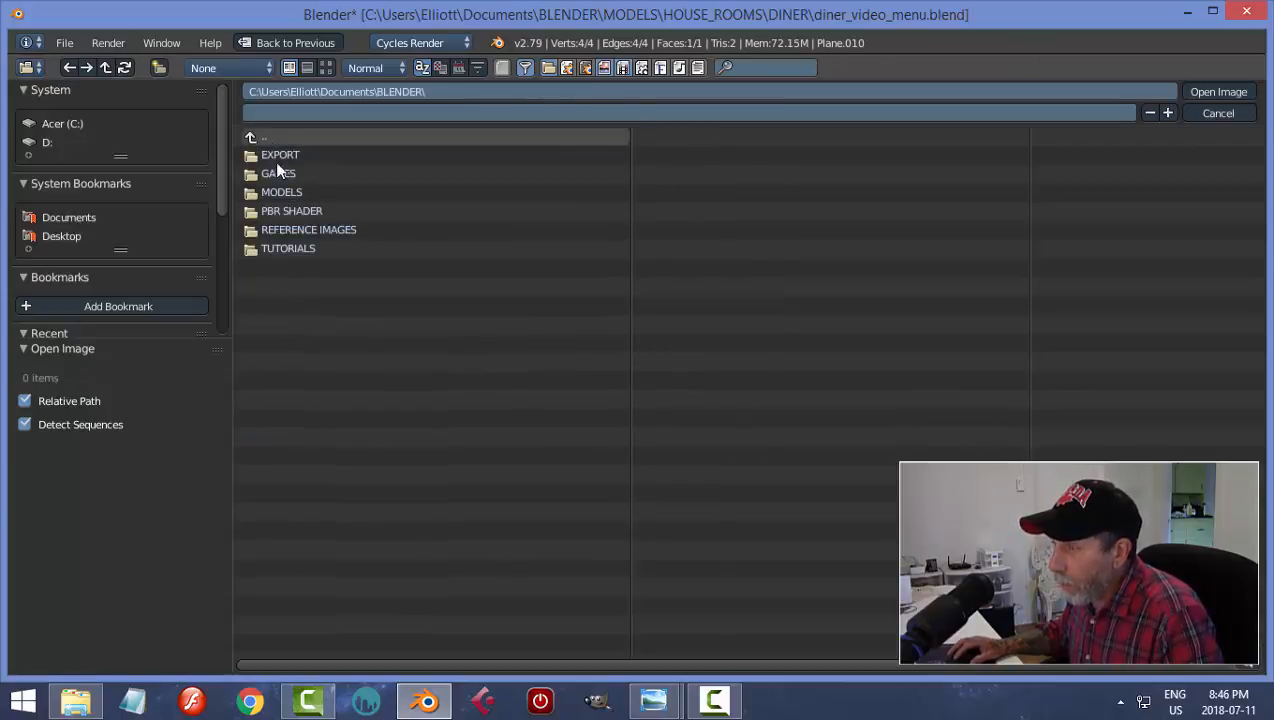
{"action": "left_click", "coordinate": [305, 229]}
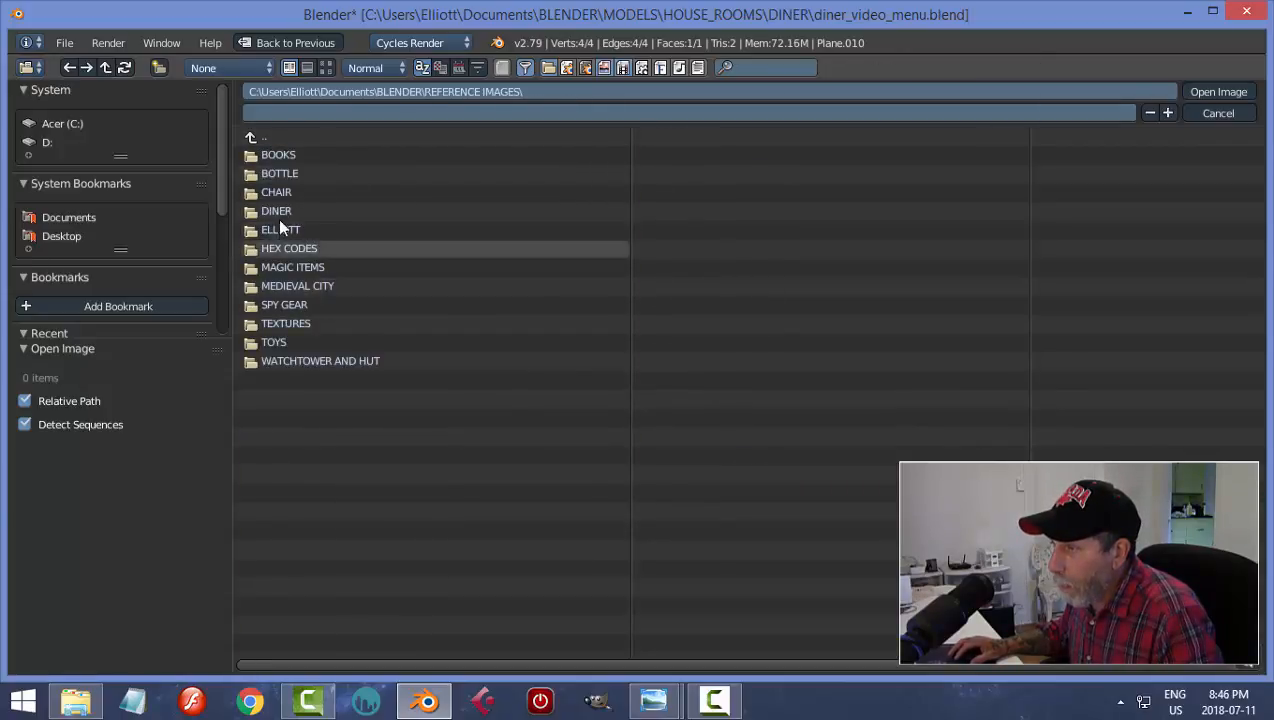
{"action": "left_click", "coordinate": [282, 211]}
{"action": "left_click", "coordinate": [326, 68]}
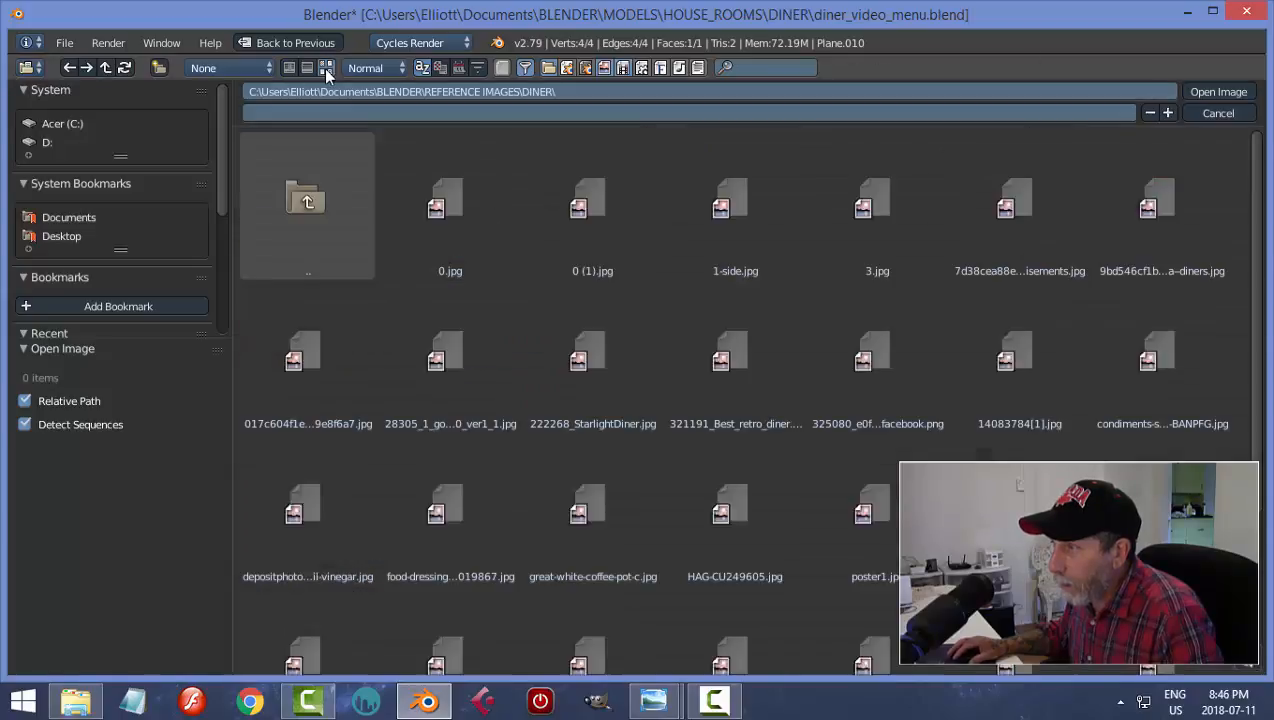
{"action": "scroll", "coordinate": [745, 400], "scroll_direction": "down", "scroll_amount": 5}
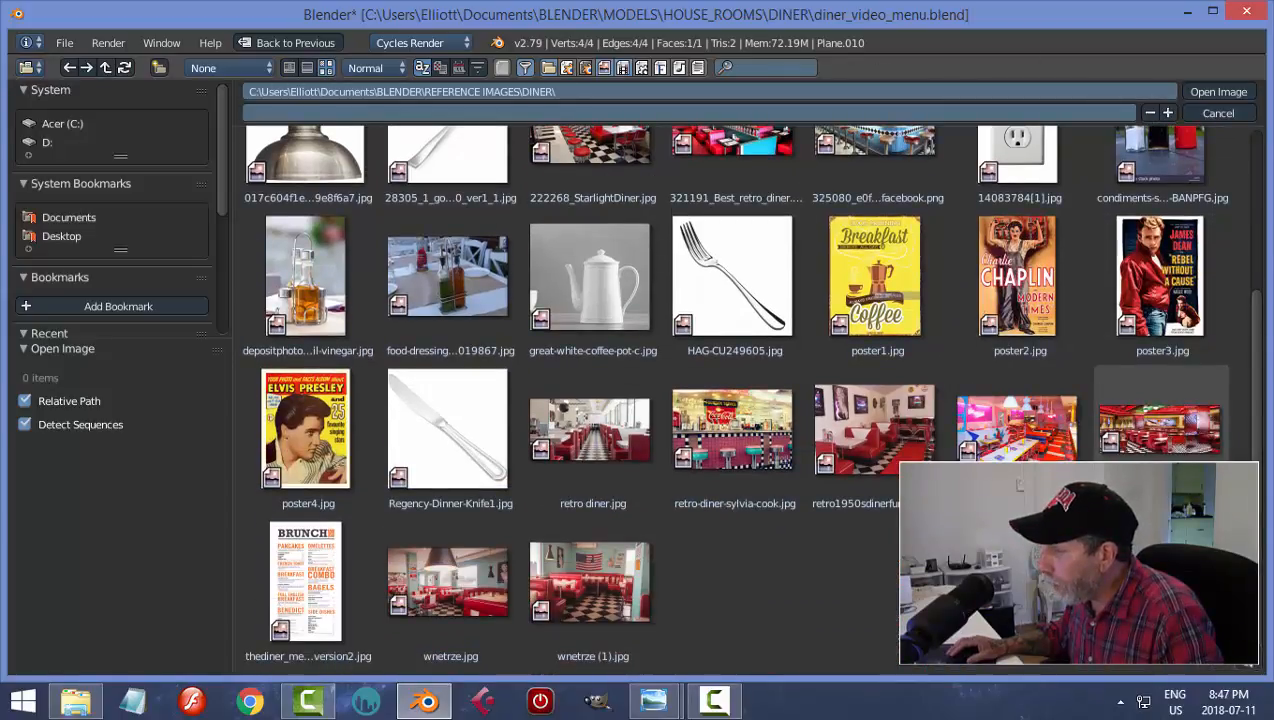
{"action": "left_click", "coordinate": [307, 591]}
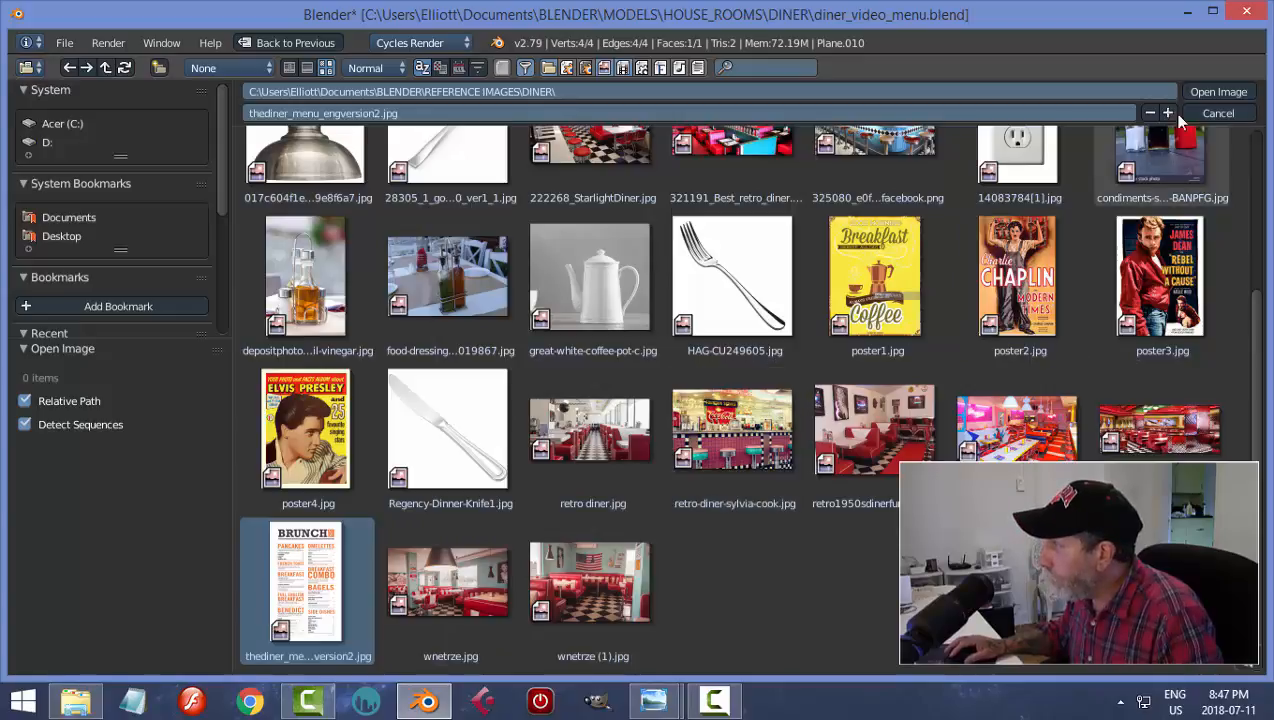
{"action": "left_click", "coordinate": [1218, 91]}
{"action": "scroll", "coordinate": [440, 449], "scroll_direction": "down", "scroll_amount": 3}
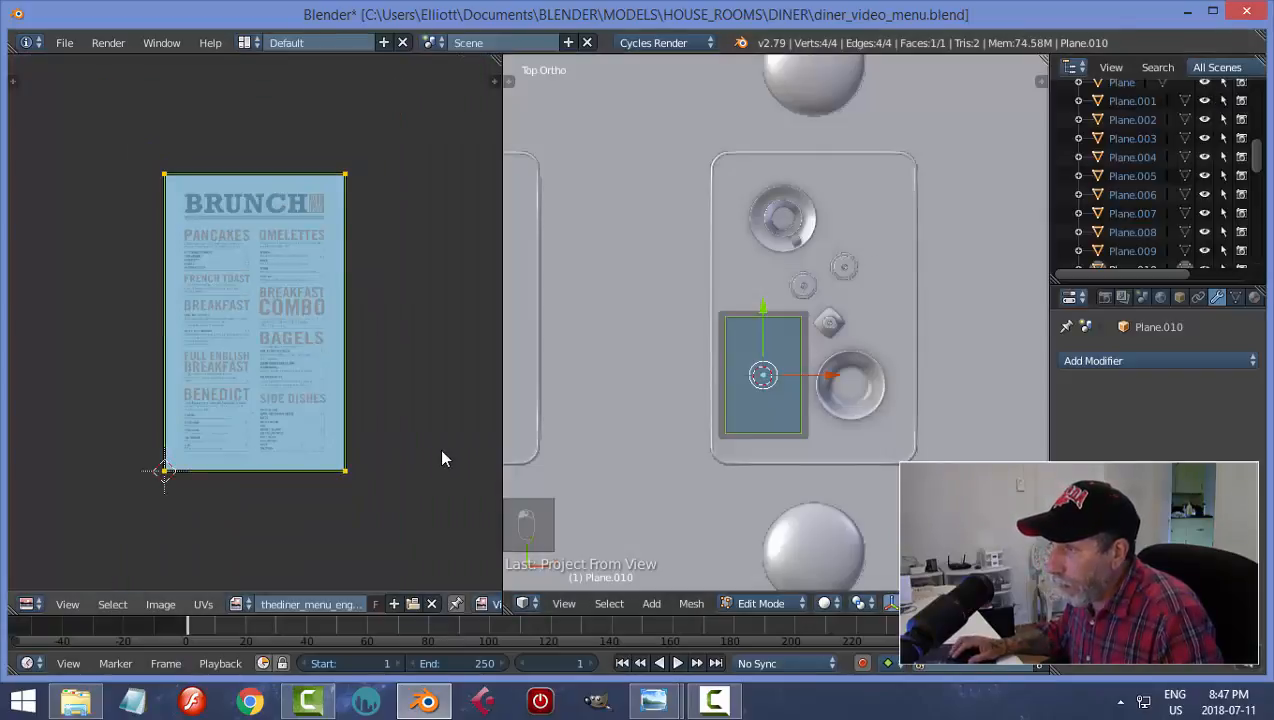
{"action": "scroll", "coordinate": [439, 448], "scroll_direction": "up", "scroll_amount": 1}
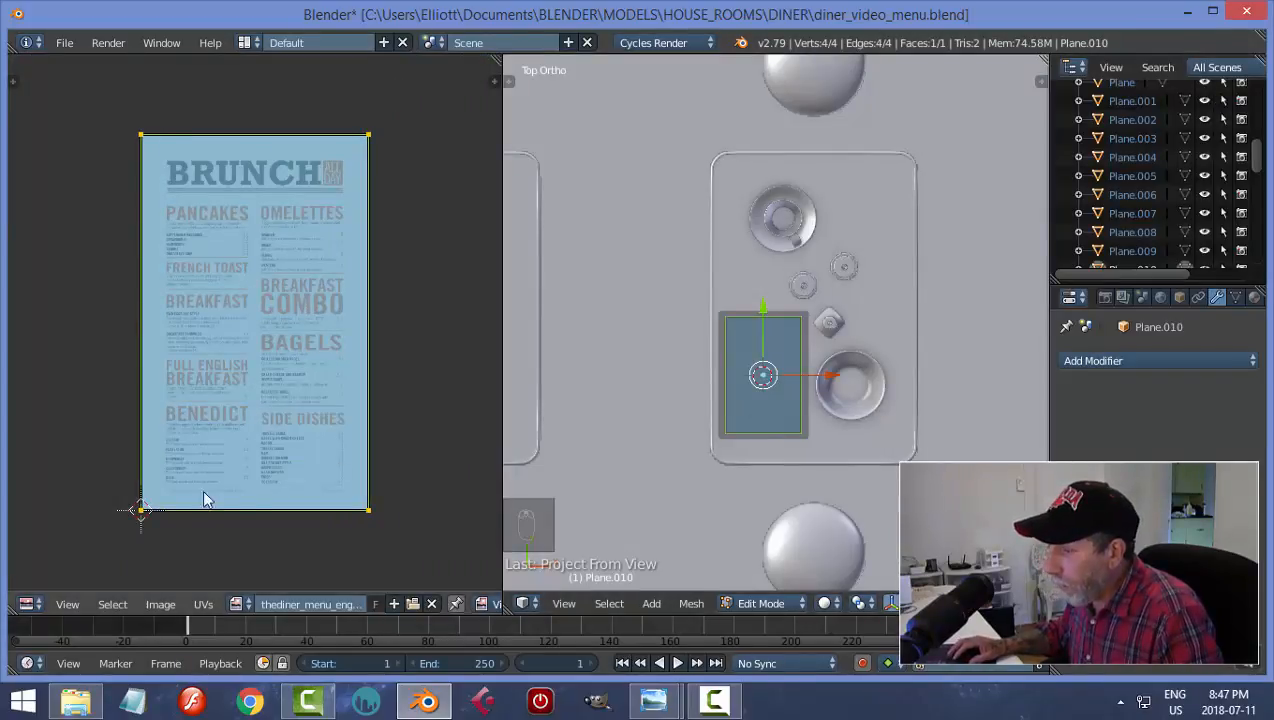
- Turn the UV/Image Editor area into a Node Editor and create a new material for the inner plane
{"action": "left_click", "coordinate": [26, 606]}
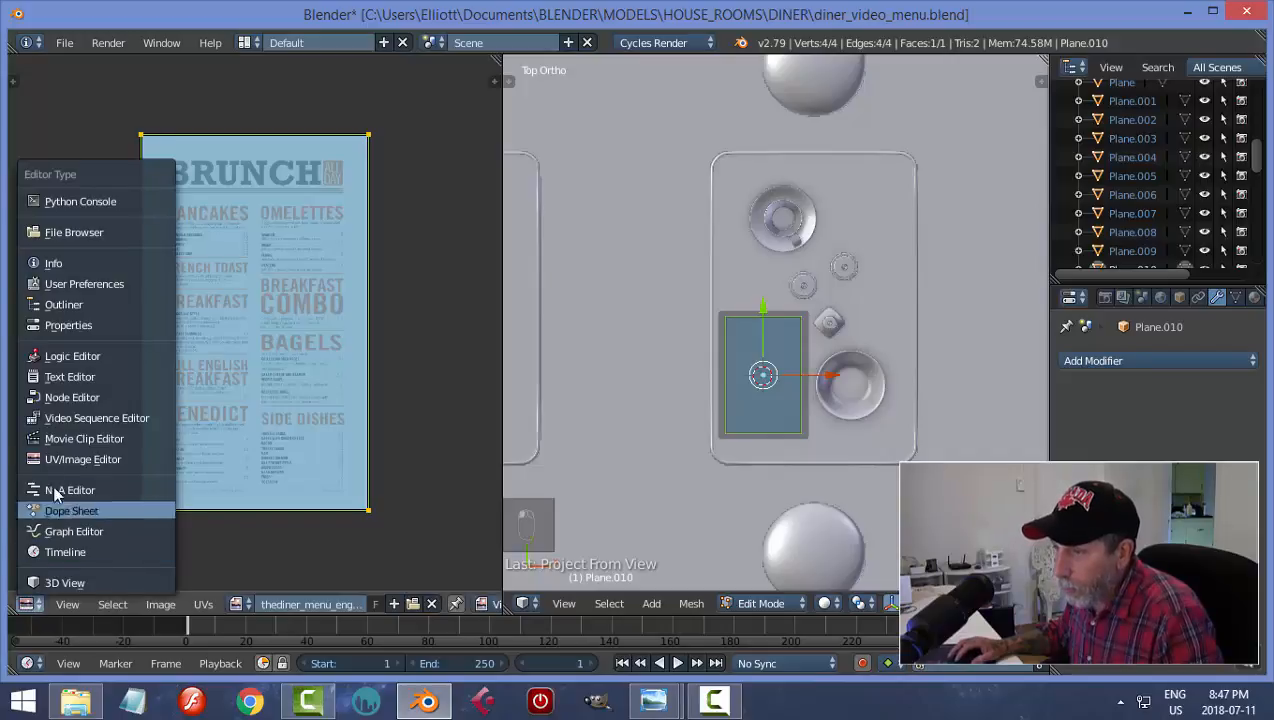
{"action": "left_click", "coordinate": [72, 405]}
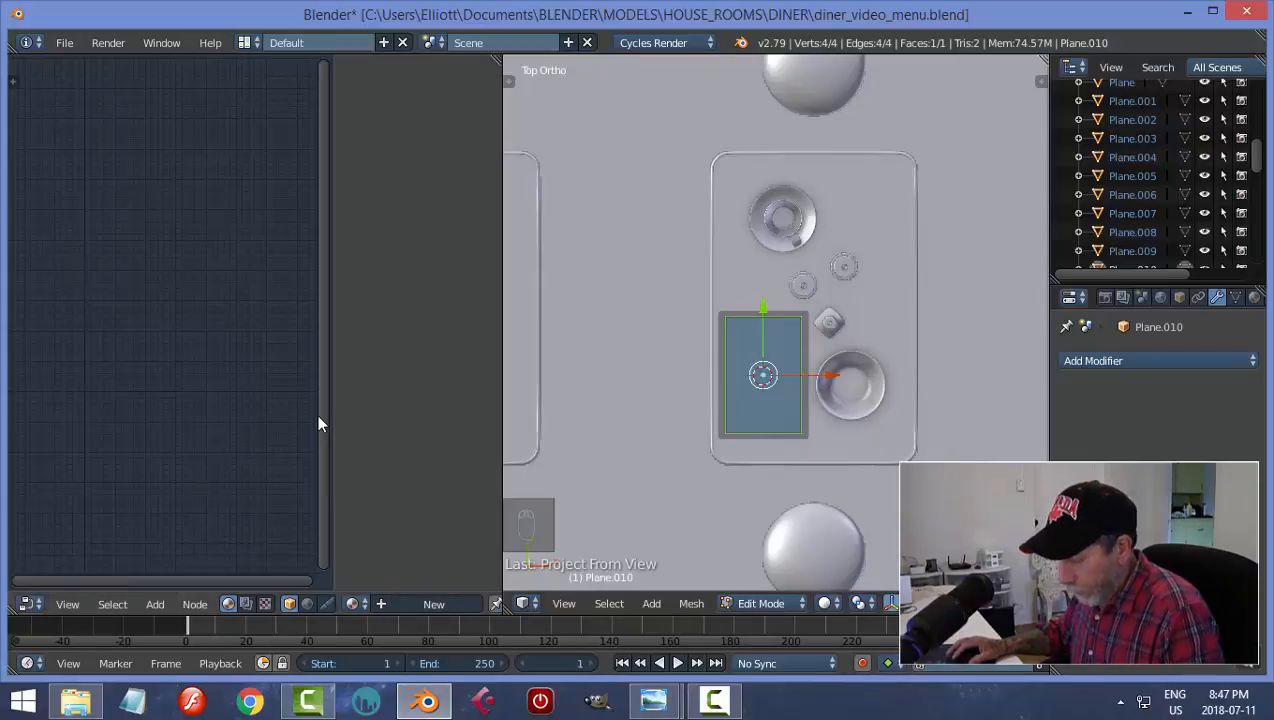
{"action": "key", "text": "n"}
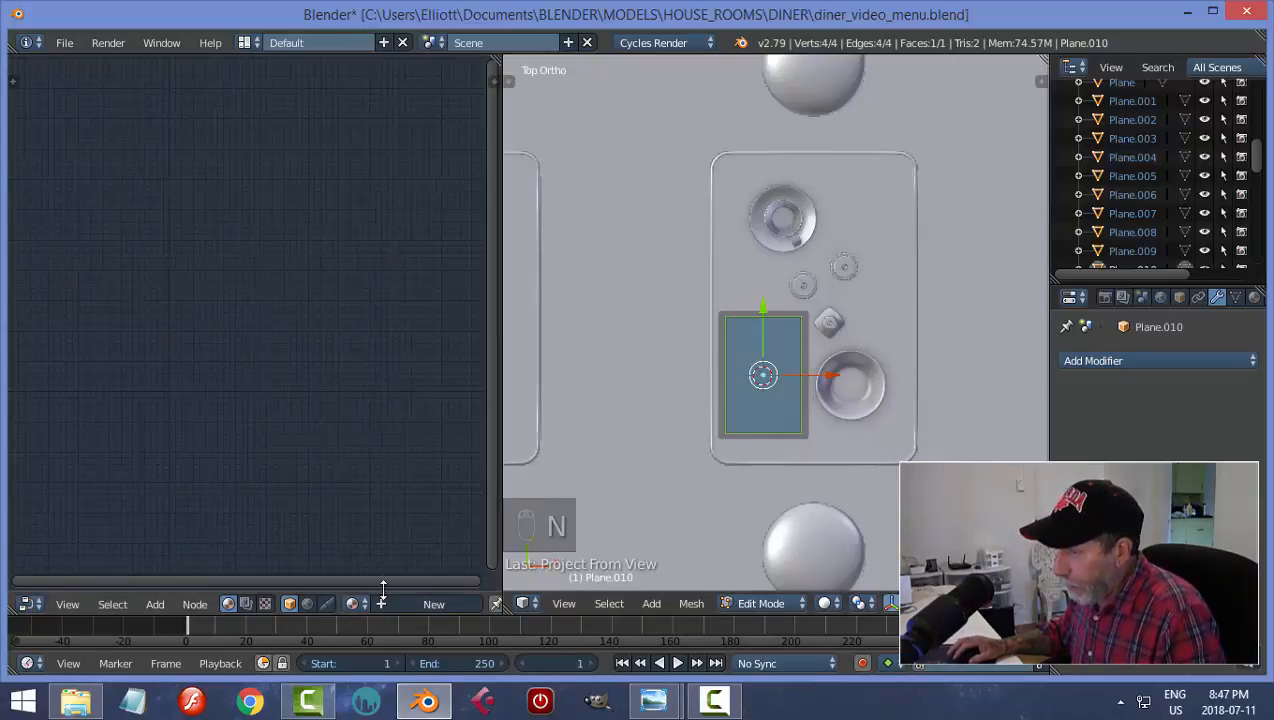
{"action": "left_click", "coordinate": [412, 603]}
{"action": "scroll", "coordinate": [300, 445], "scroll_direction": "up", "scroll_amount": 2}
{"action": "middle_click_drag", "start_coordinate": [240, 418], "coordinate": [418, 438]}
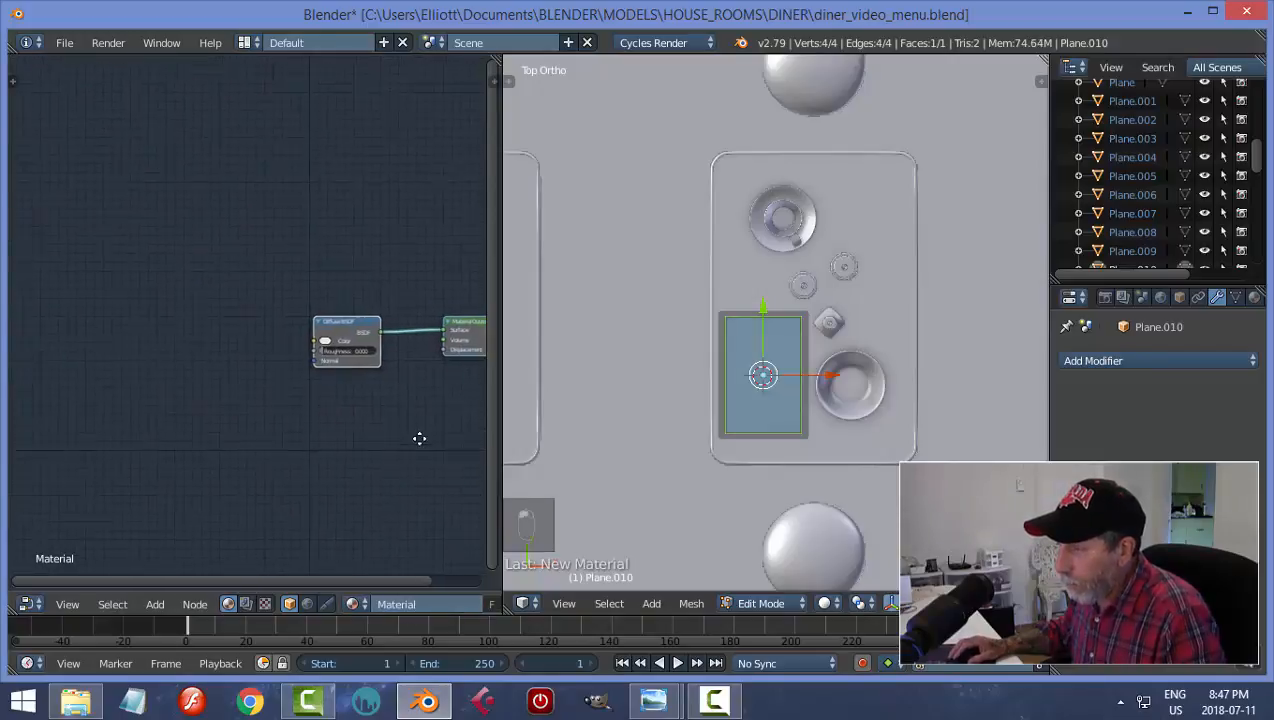
{"action": "scroll", "coordinate": [363, 450], "scroll_direction": "up", "scroll_amount": 4}
{"action": "middle_click_drag", "start_coordinate": [313, 432], "coordinate": [176, 395]}
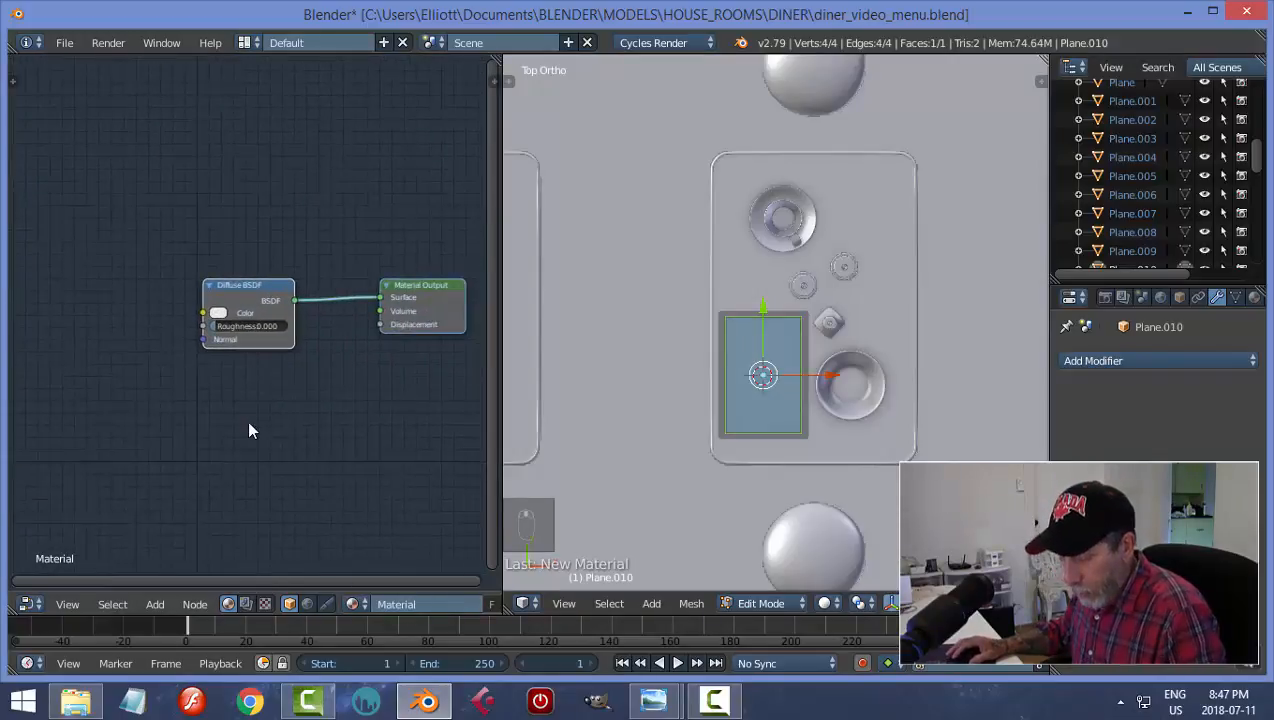
- Add an Image Texture node before the Diffuse BSDF and link its Color output to the shader's Color input
{"action": "key", "text": "shift+a"}
{"action": "mouse_move", "coordinate": [237, 490]}
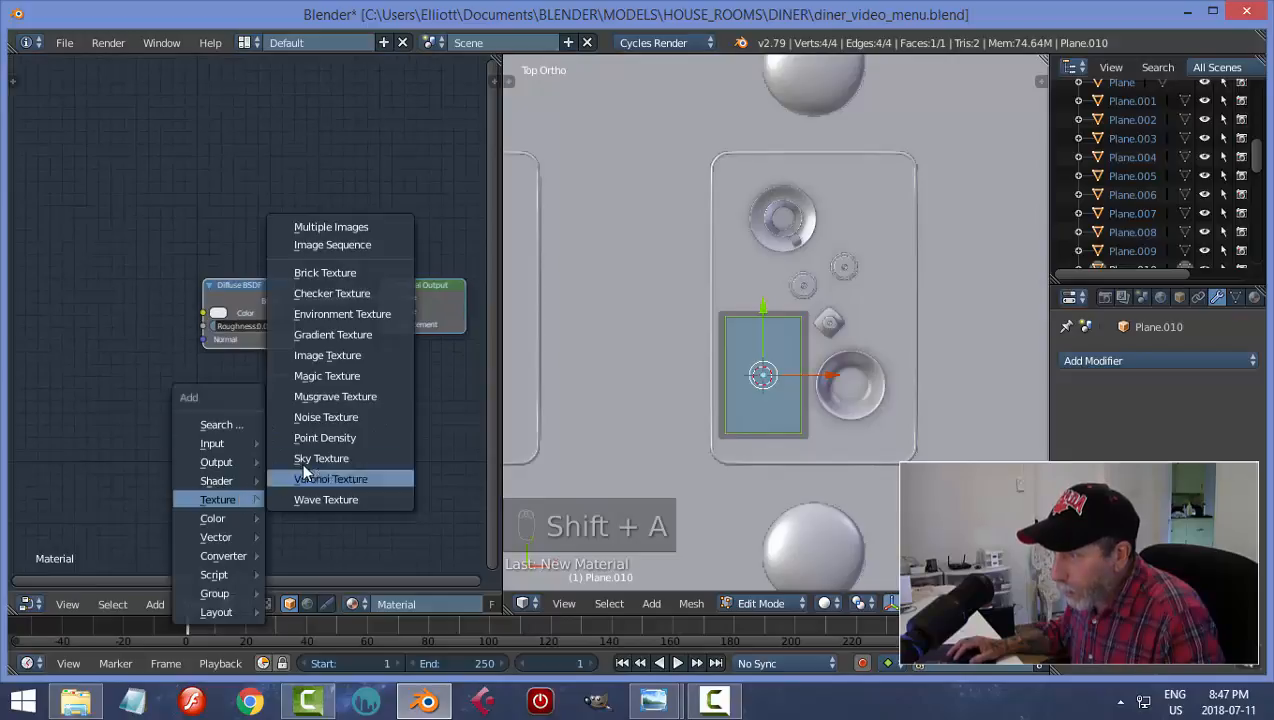
{"action": "left_click", "coordinate": [340, 366]}
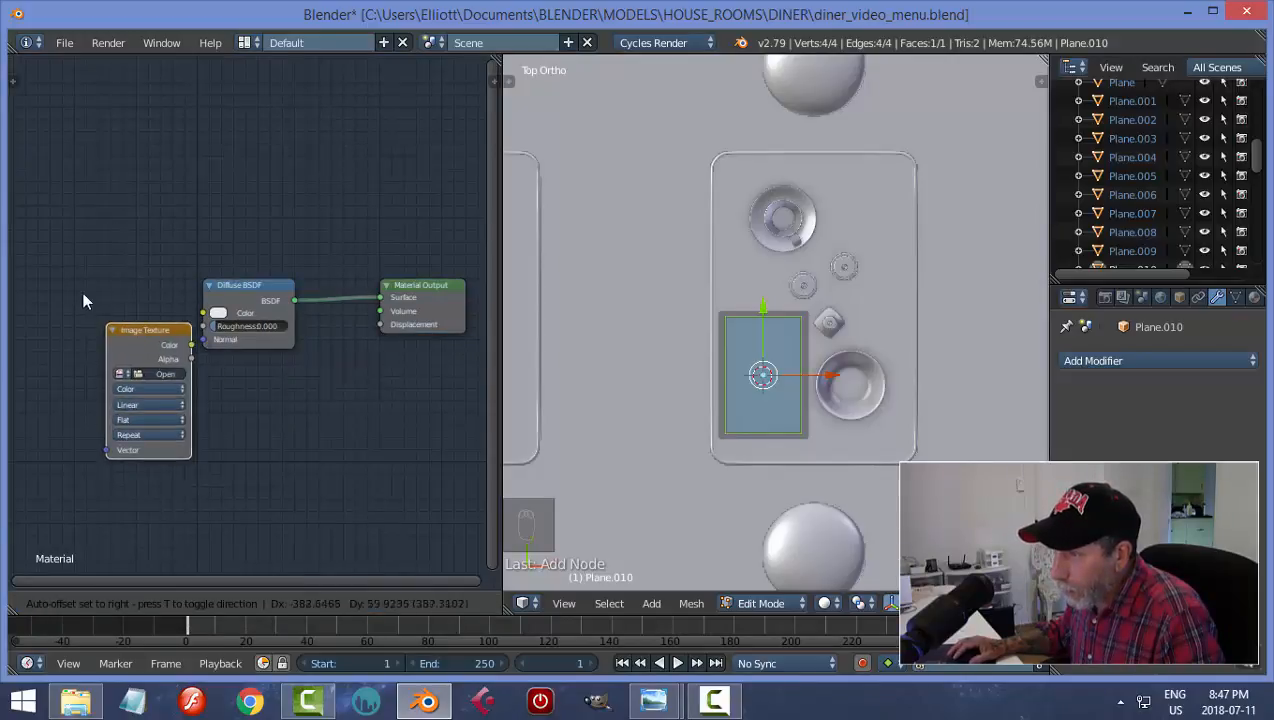
{"action": "left_click", "coordinate": [162, 298]}
{"action": "left_click_drag", "start_coordinate": [165, 280], "coordinate": [204, 313]}
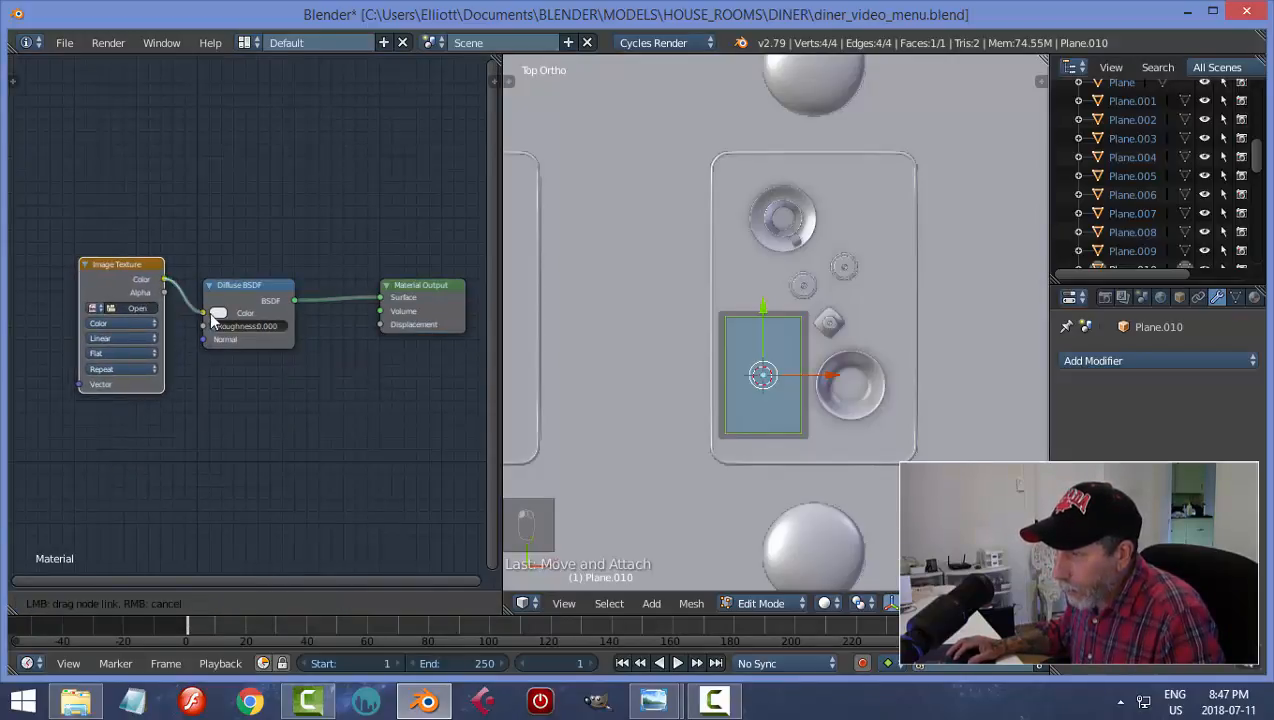
- Assign the already loaded thediner_menu_engversion2.jpg to the Image Texture node
{"action": "scroll", "coordinate": [144, 396], "scroll_direction": "up", "scroll_amount": 3}
{"action": "left_click", "coordinate": [134, 318]}
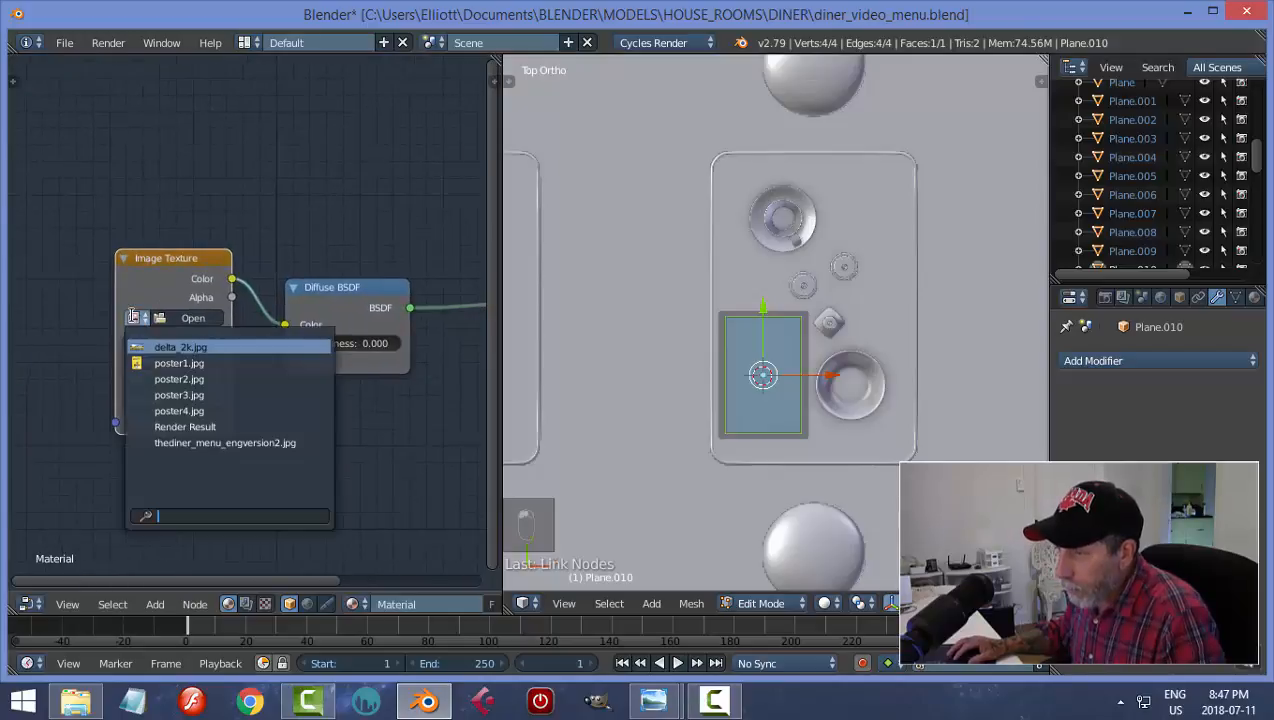
{"action": "left_click", "coordinate": [175, 443]}
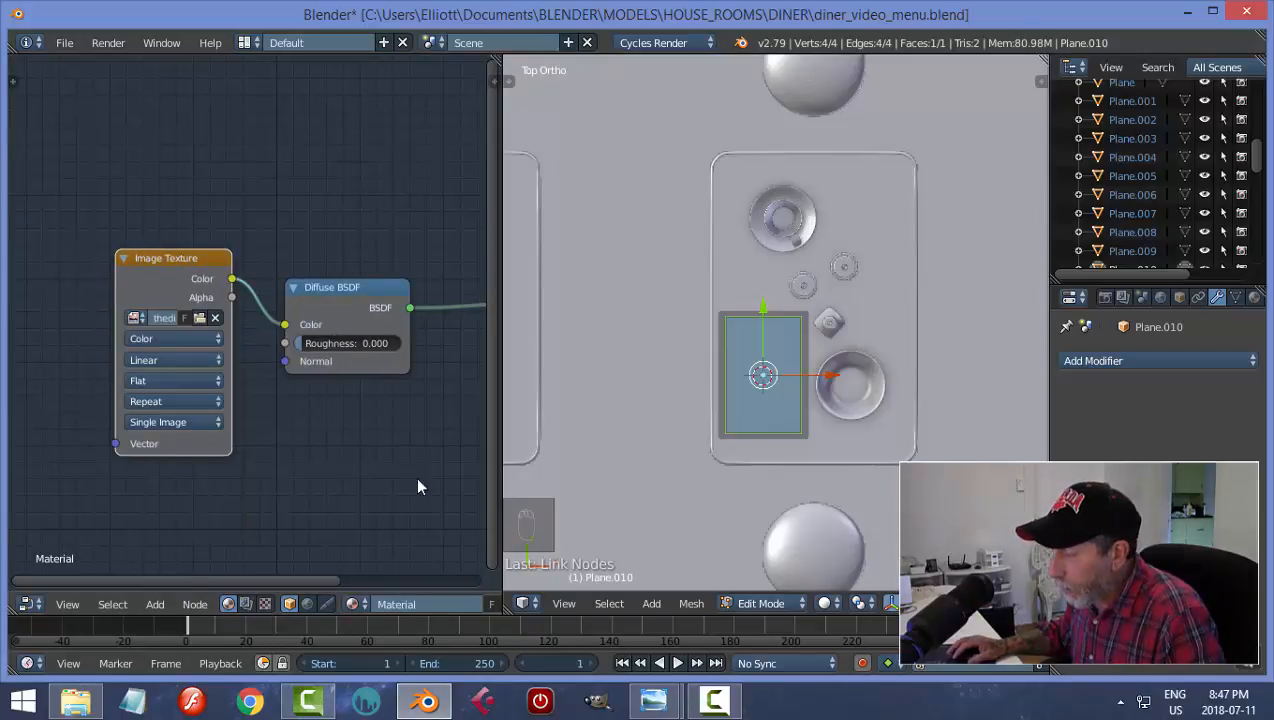
{"action": "scroll", "coordinate": [377, 483], "scroll_direction": "down", "scroll_amount": 1}
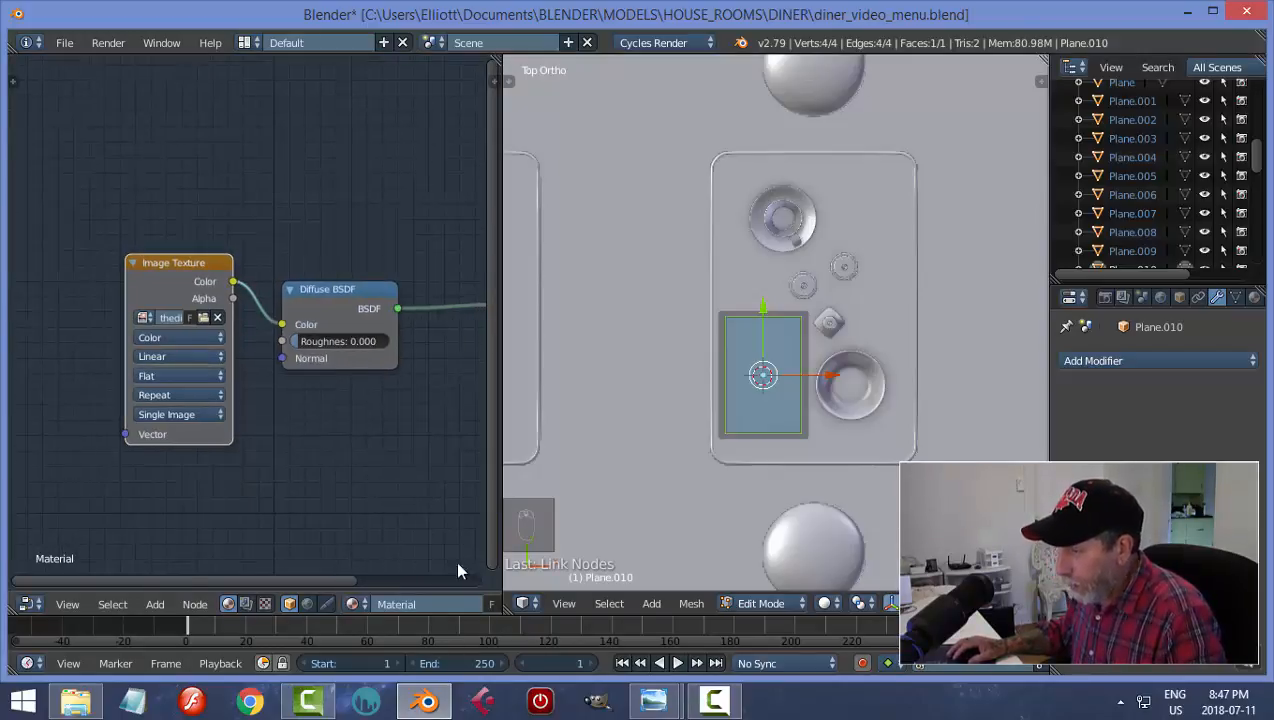
- Merge the Node Editor area back into the 3D view, return to Object Mode and set the viewport shading to Material
{"action": "left_click_drag", "start_coordinate": [508, 612], "coordinate": [490, 612]}
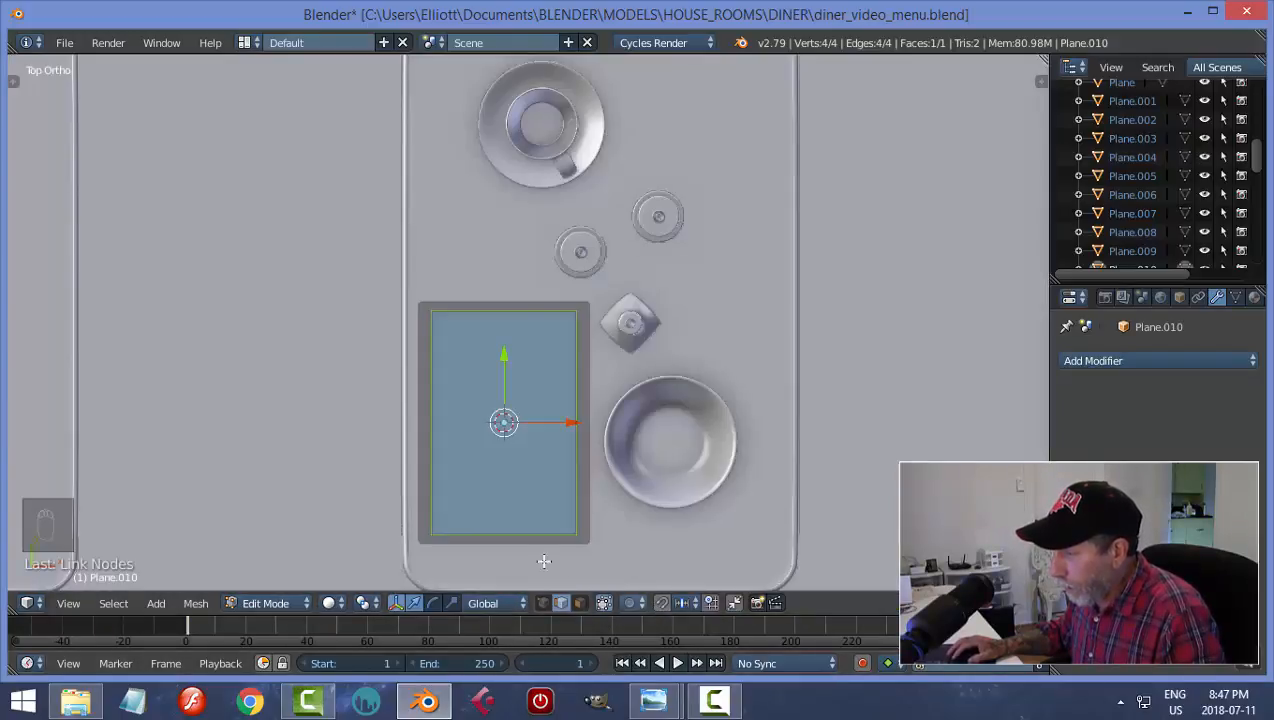
{"action": "key", "text": "Tab"}
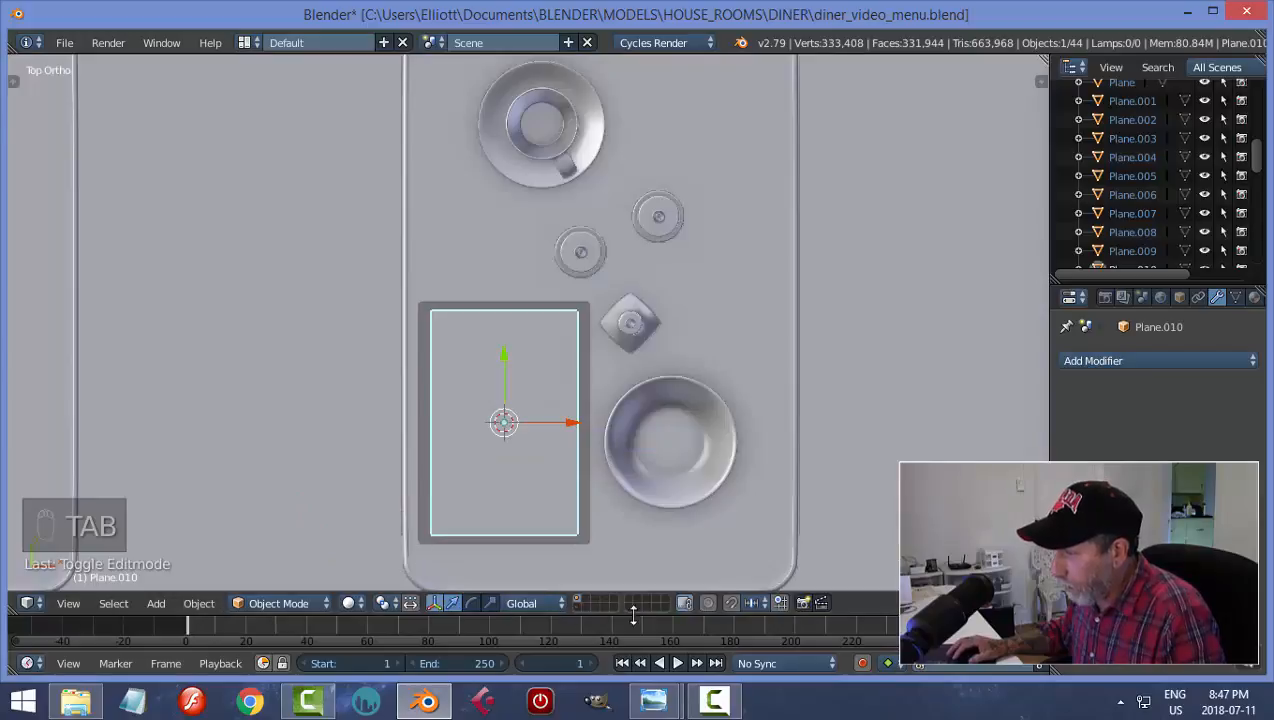
{"action": "left_click", "coordinate": [350, 603]}
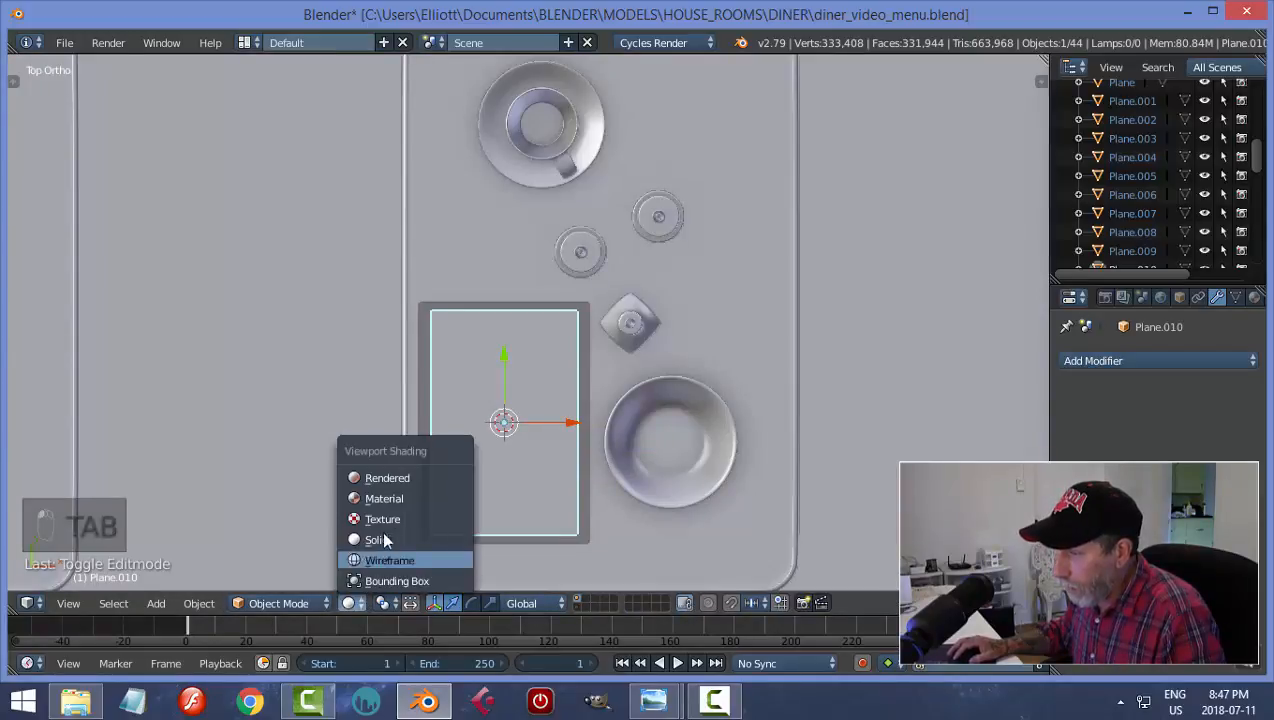
{"action": "left_click", "coordinate": [389, 499]}
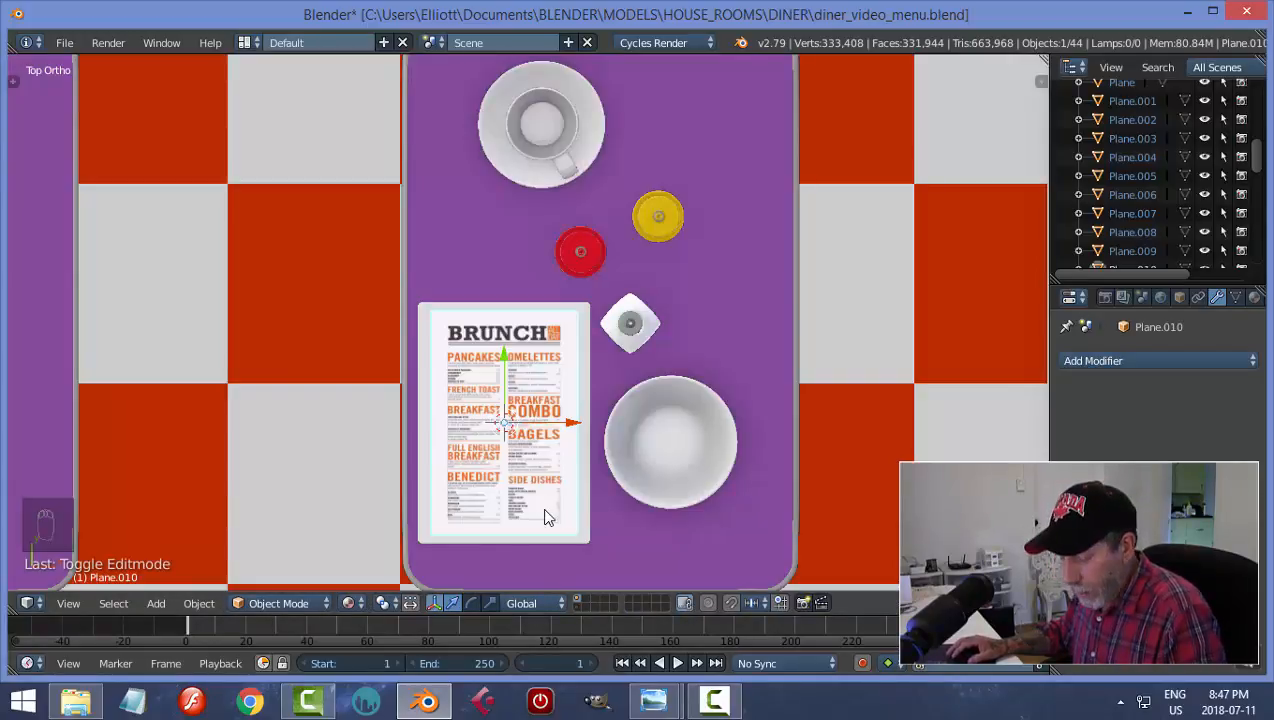
- Lower the textured inner plane slightly along the Z axis towards the menu base
{"action": "middle_click_drag", "start_coordinate": [547, 524], "coordinate": [636, 385]}
{"action": "scroll", "coordinate": [636, 386], "scroll_direction": "up", "scroll_amount": 5}
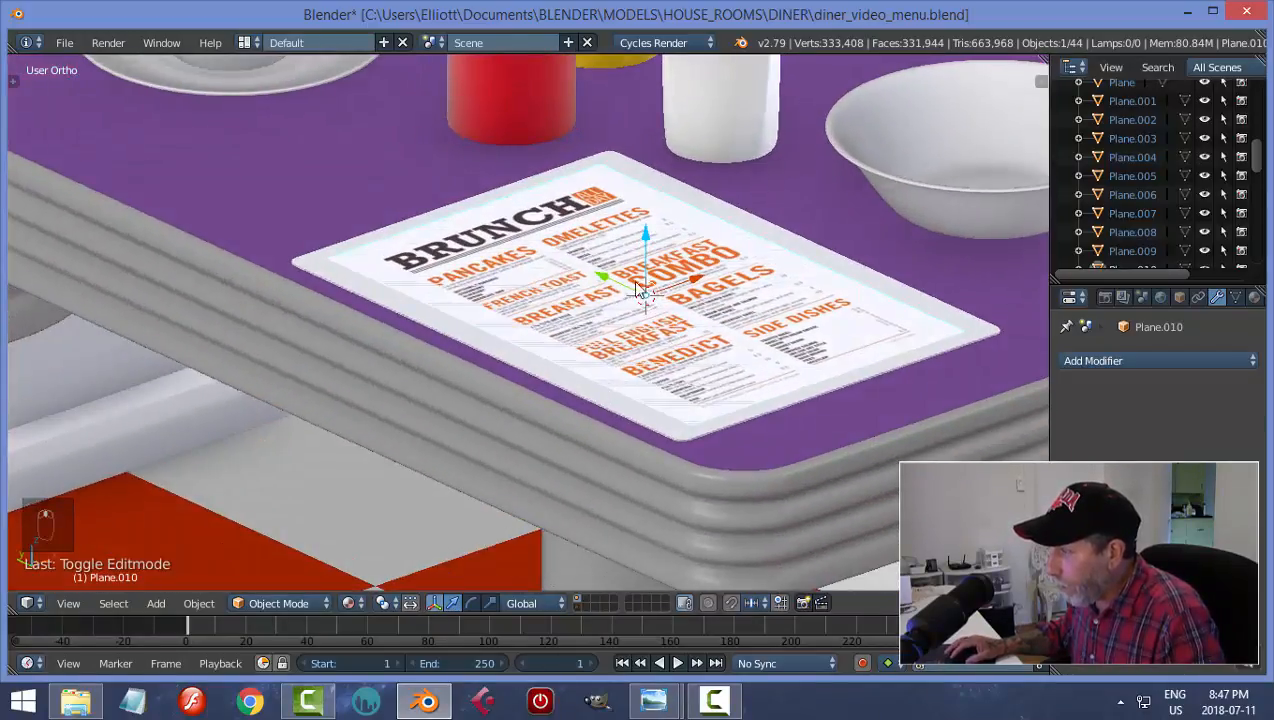
{"action": "left_click_drag", "start_coordinate": [646, 240], "coordinate": [647, 247]}
{"action": "mouse_move", "coordinate": [719, 460]}
{"action": "middle_mouse_down"}
{"action": "mouse_move", "coordinate": [734, 421]}
{"action": "mouse_move", "coordinate": [725, 401]}
{"action": "mouse_move", "coordinate": [732, 458]}
{"action": "middle_mouse_up"}
- Assign an existing white material to the rounded menu base under the image plane and deselect everything
{"action": "right_click", "coordinate": [614, 457]}
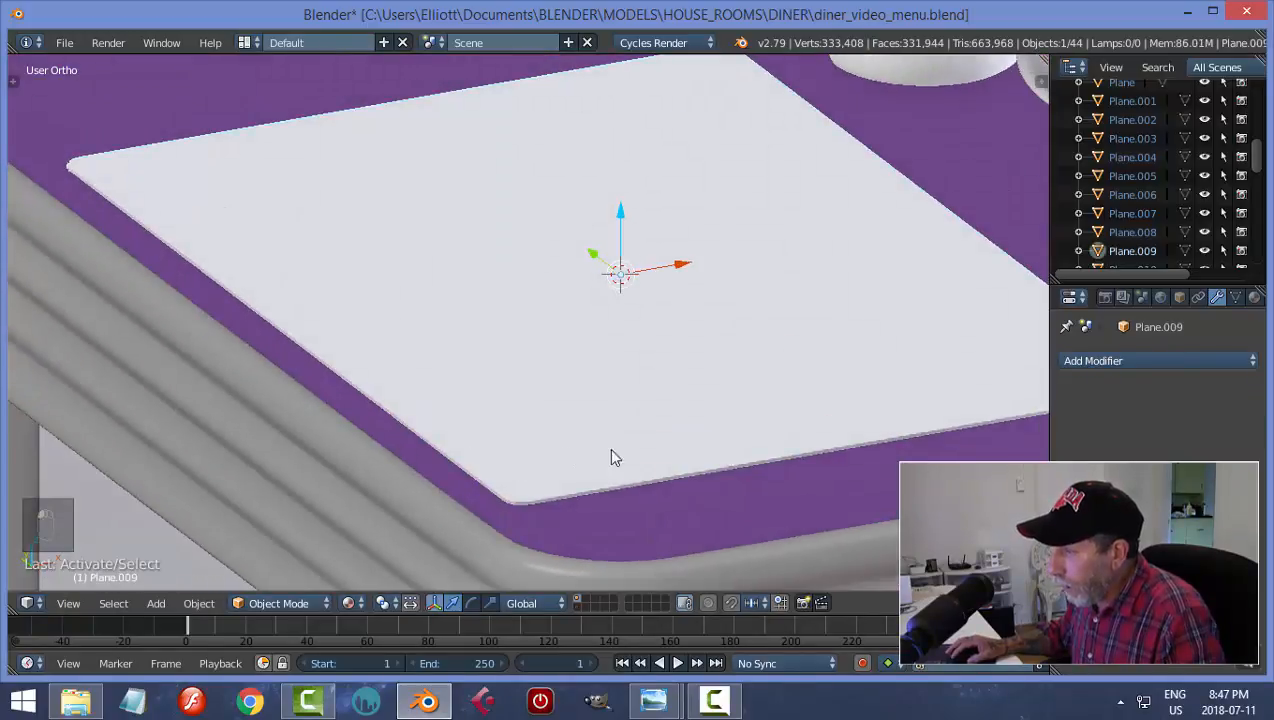
{"action": "left_click", "coordinate": [1254, 297]}
{"action": "left_click", "coordinate": [1069, 421]}
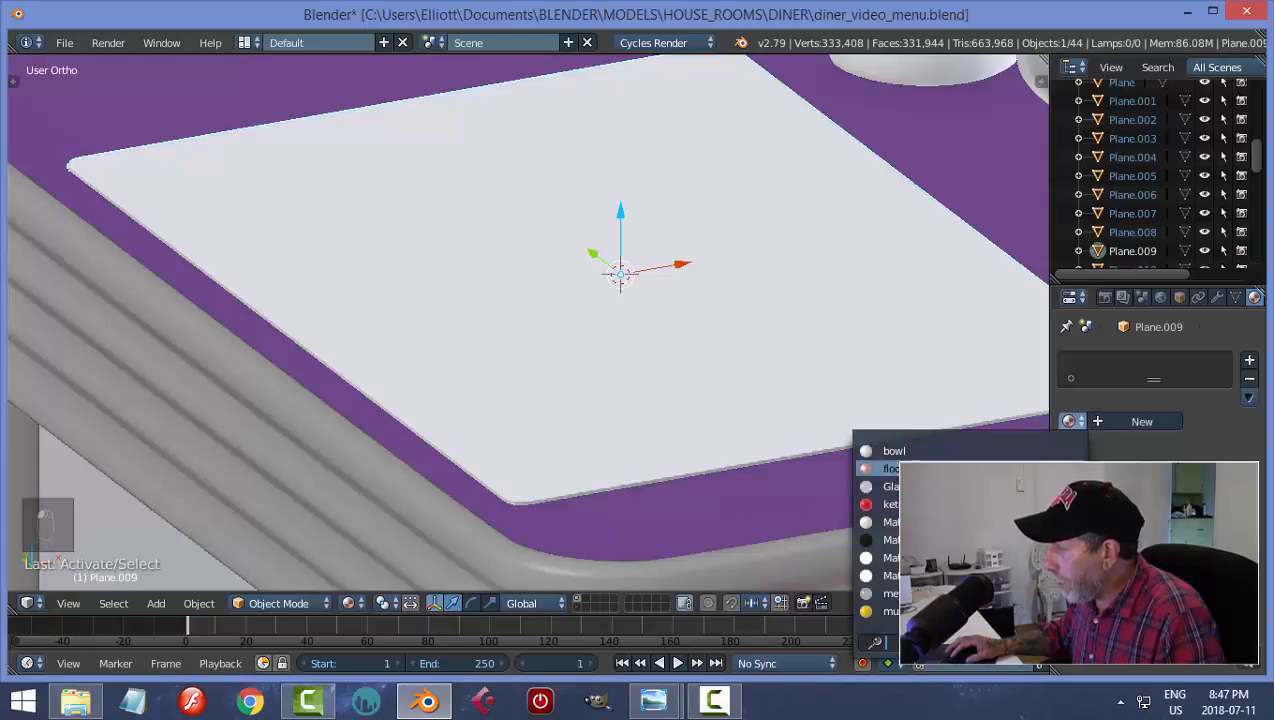
{"action": "left_click", "coordinate": [1060, 497]}
{"action": "right_click", "coordinate": [712, 320]}
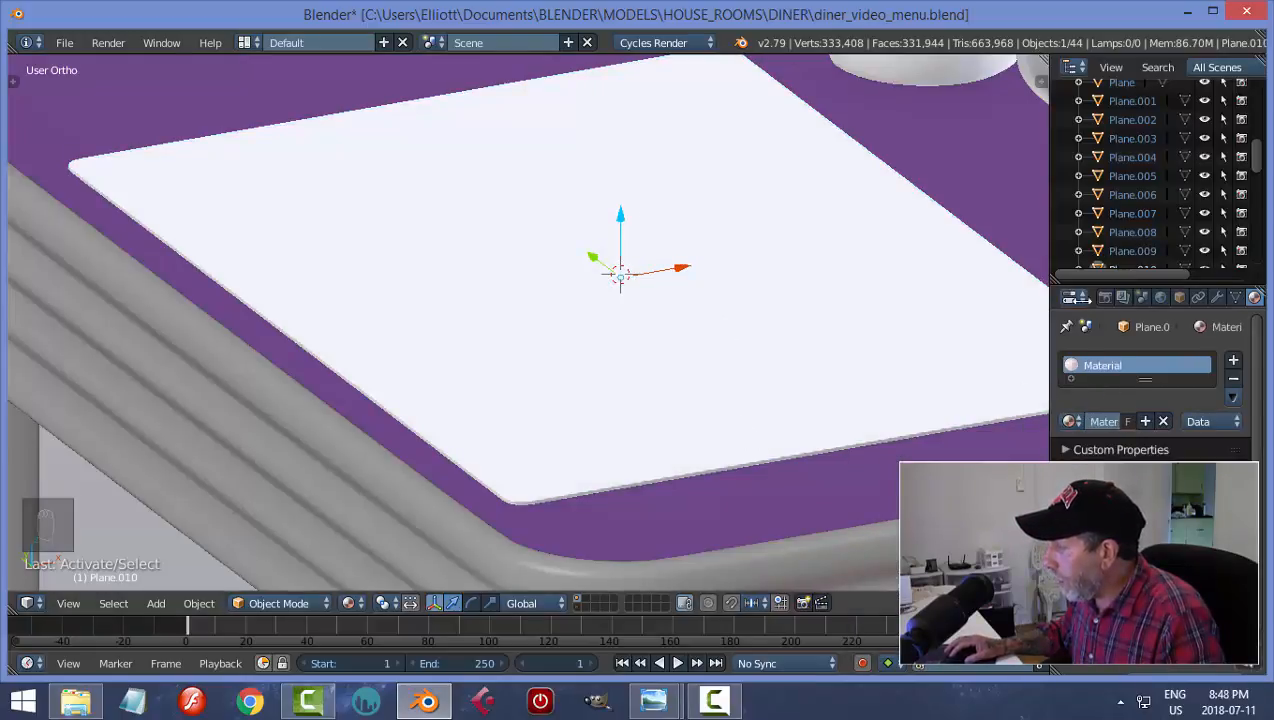
{"action": "key", "text": "a"}
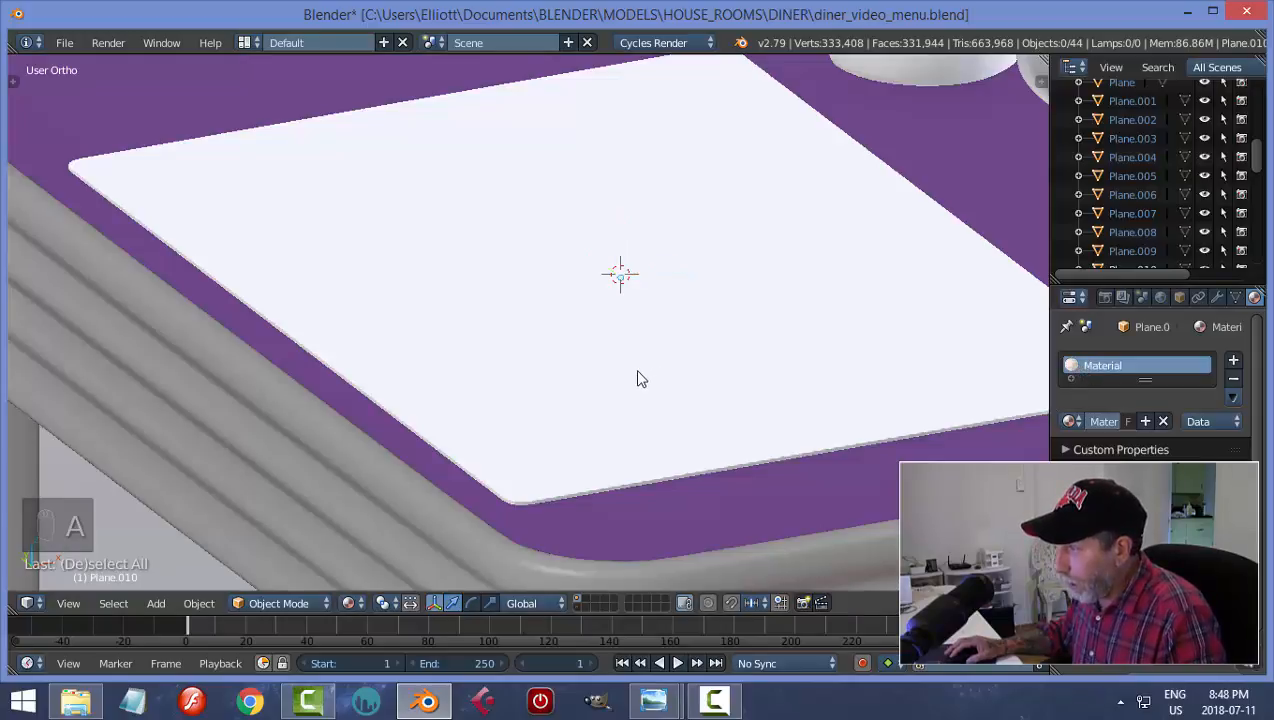
- Preview the menu in Rendered shading inside a render border drawn around it, and clear the border and return to Material shading
{"action": "scroll", "coordinate": [637, 377], "scroll_direction": "down", "scroll_amount": 6}
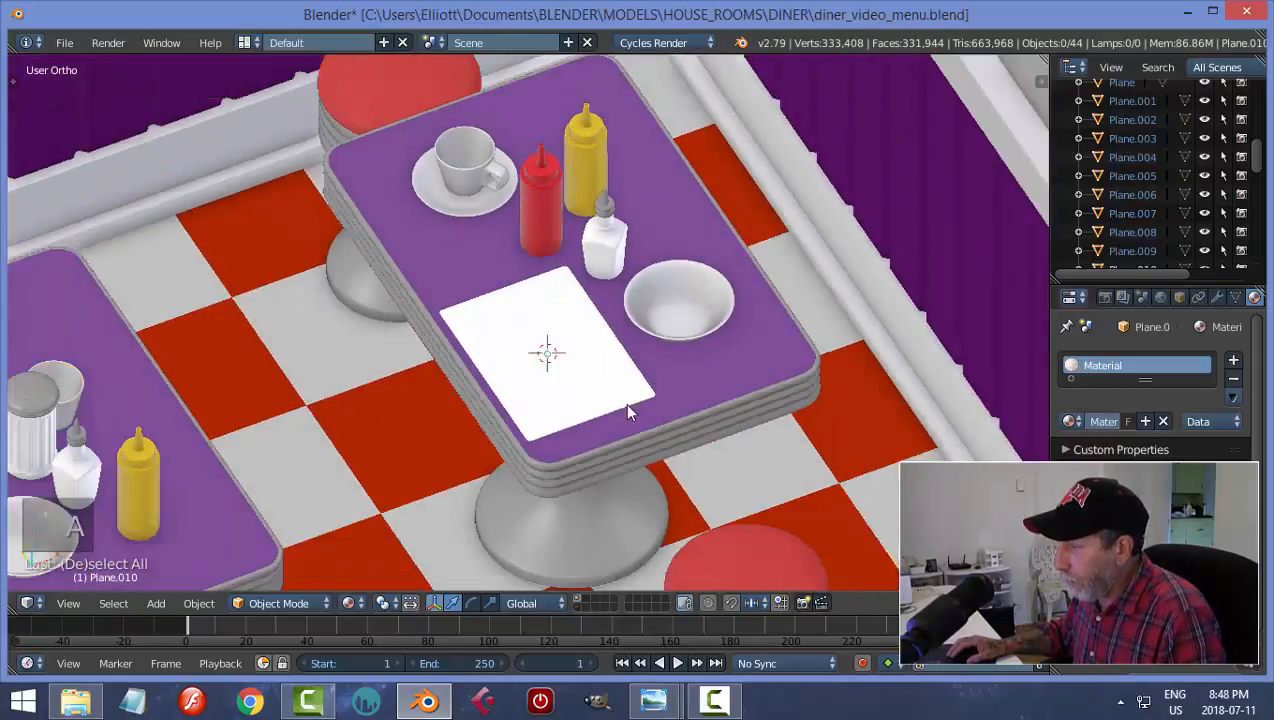
{"action": "middle_click_drag", "start_coordinate": [627, 405], "coordinate": [638, 366]}
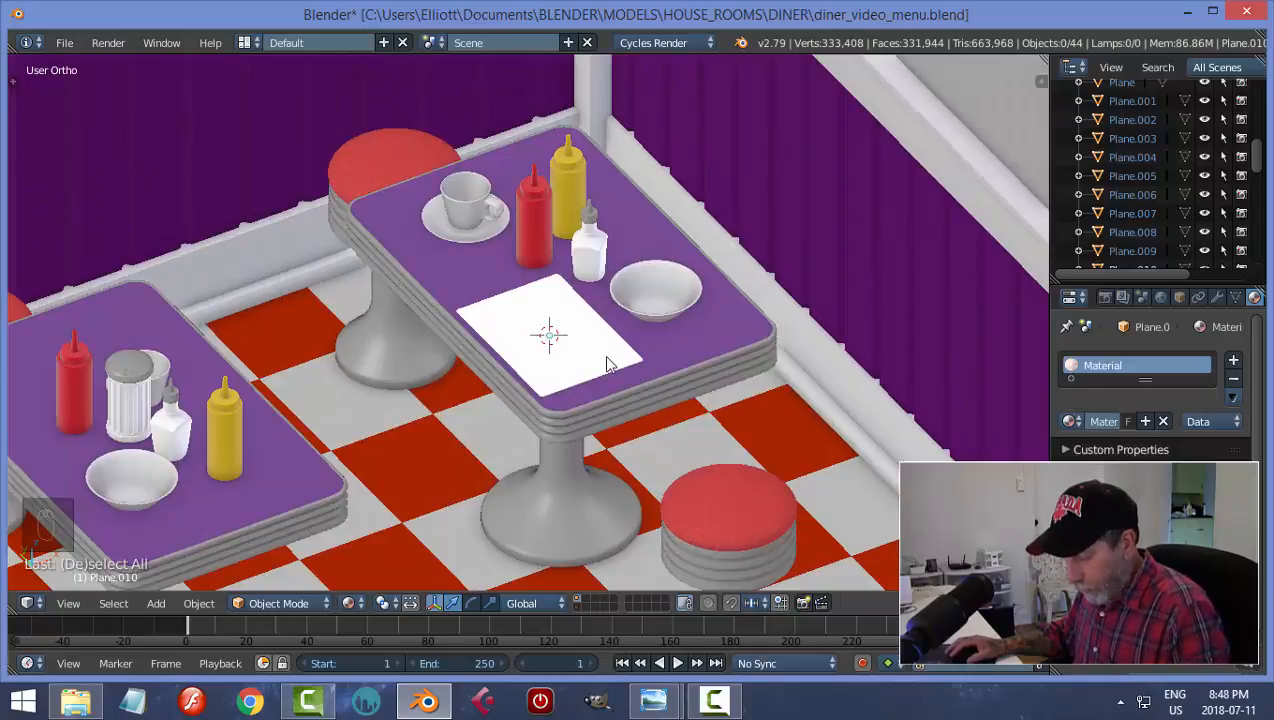
{"action": "key", "text": "ctrl+b"}
{"action": "left_click_drag", "start_coordinate": [486, 262], "coordinate": [584, 410]}
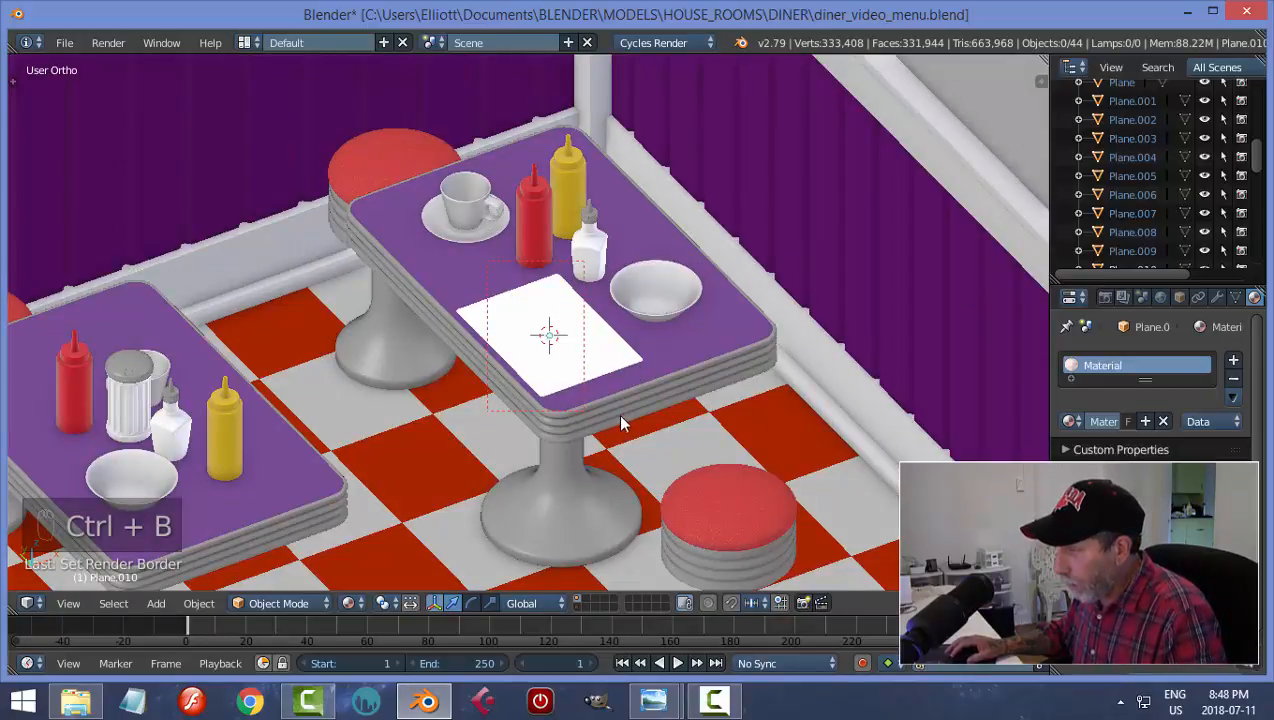
{"action": "key", "text": "shift+z"}
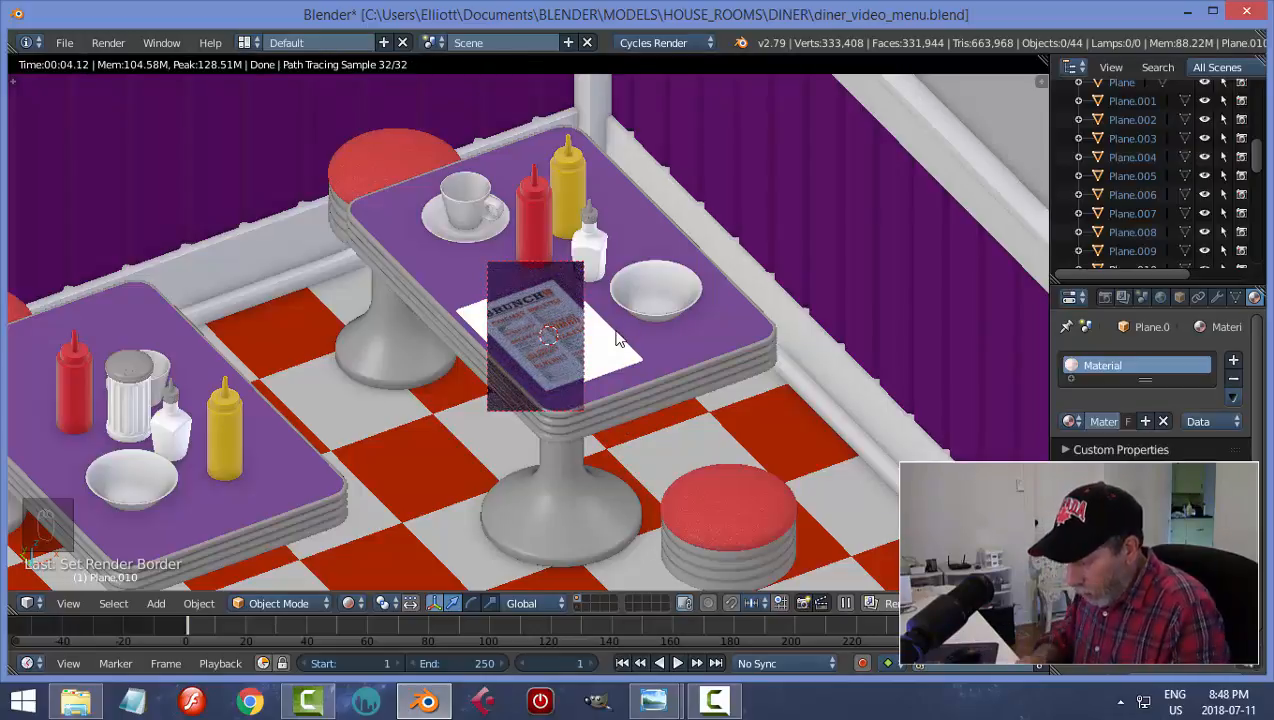
{"action": "key", "text": "ctrl+alt+b"}
{"action": "key", "text": "shift+z"}
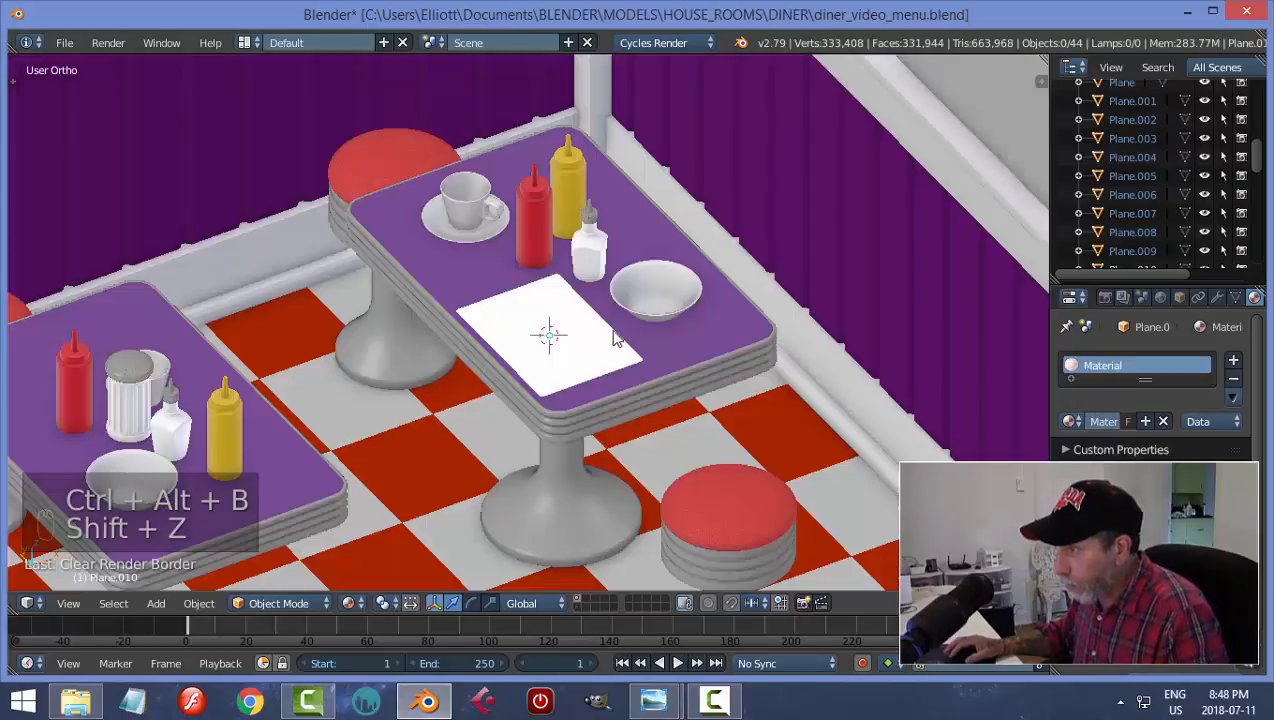
- Preview part of the brunch menu and table edge in Rendered shading inside a render border, with the lighting layer also visible
{"action": "middle_click_drag", "start_coordinate": [611, 376], "coordinate": [616, 368]}
{"action": "scroll", "coordinate": [620, 363], "scroll_direction": "up", "scroll_amount": 2}
{"action": "scroll", "coordinate": [620, 363], "scroll_direction": "down", "scroll_amount": 1}
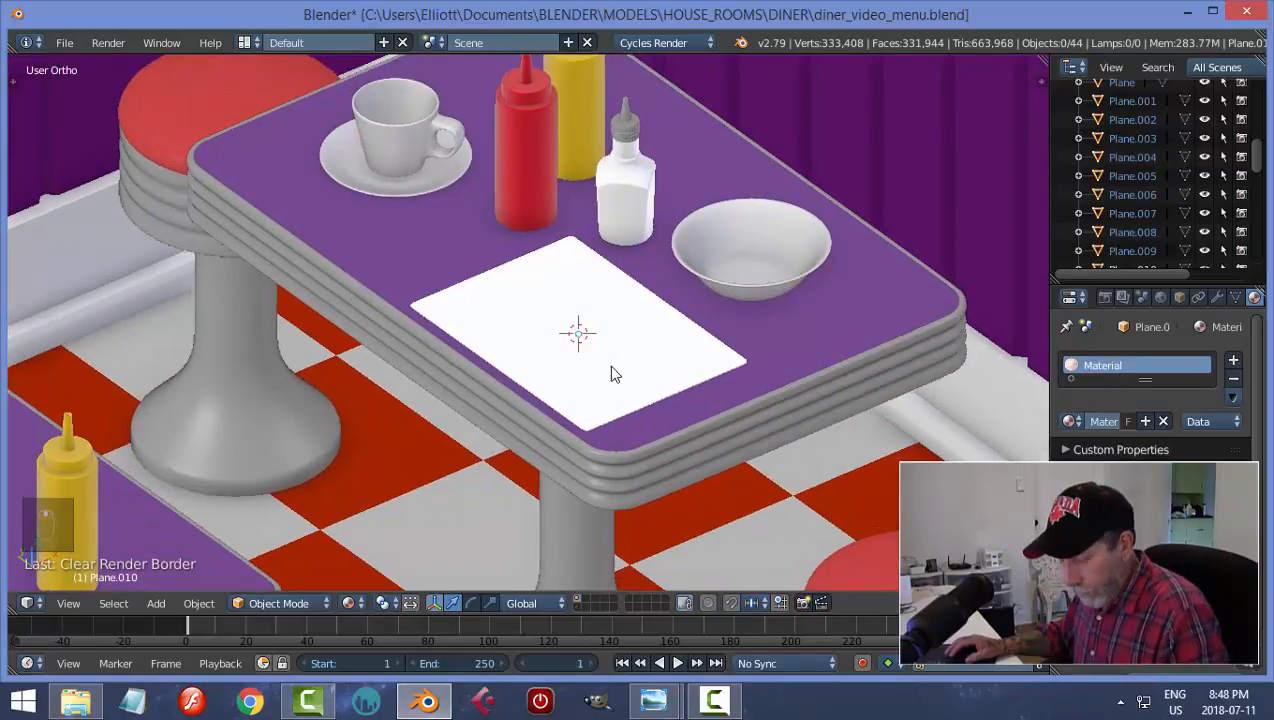
{"action": "key", "text": "ctrl+b"}
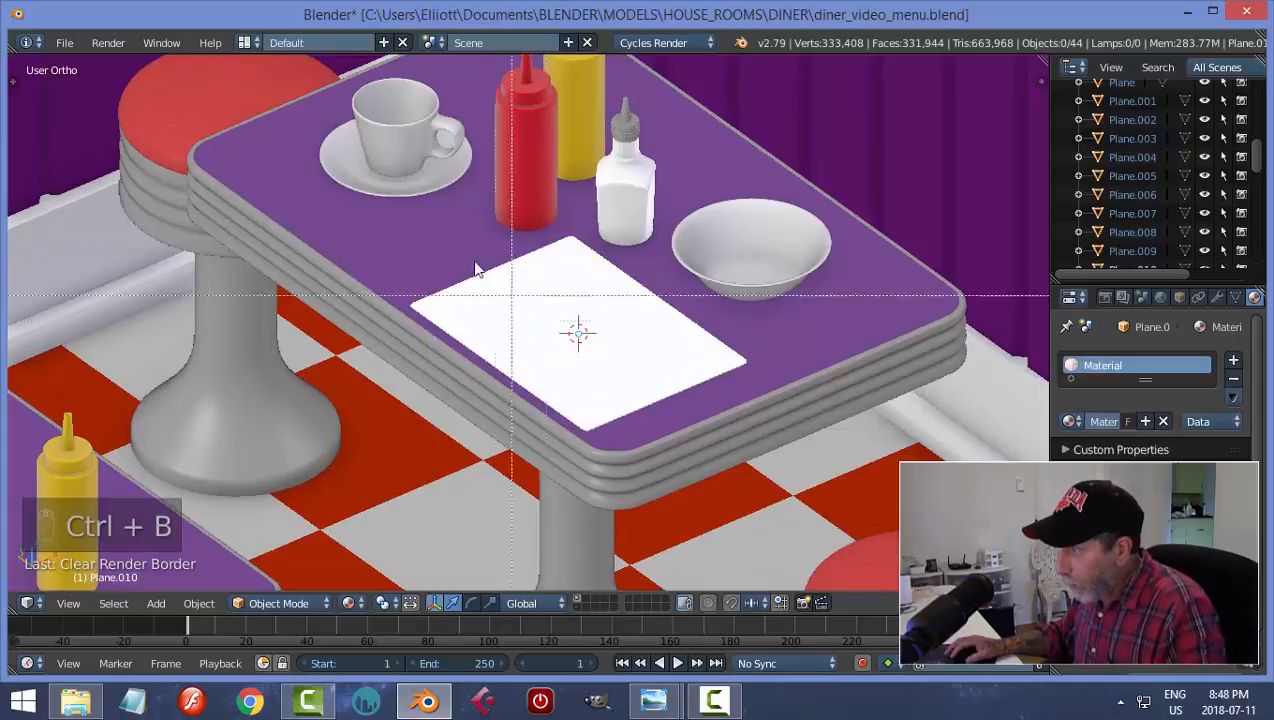
{"action": "left_click_drag", "start_coordinate": [411, 190], "coordinate": [611, 515]}
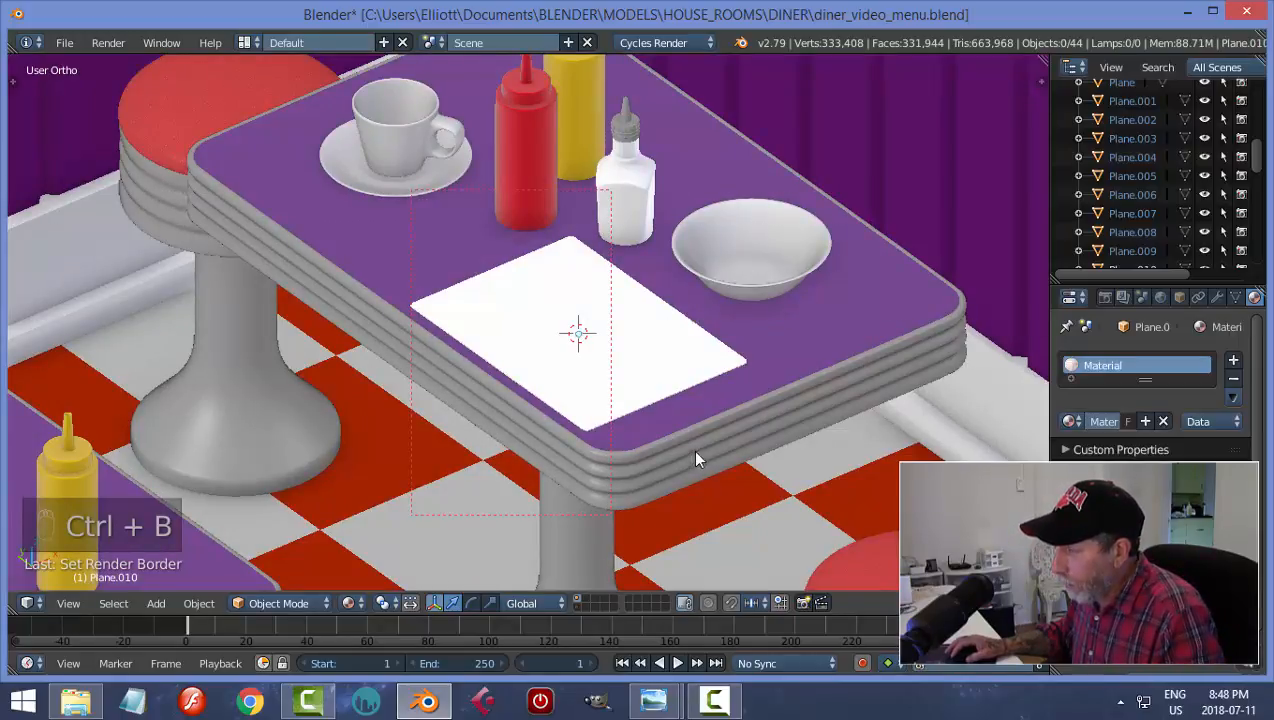
{"action": "key", "text": "shift+z"}
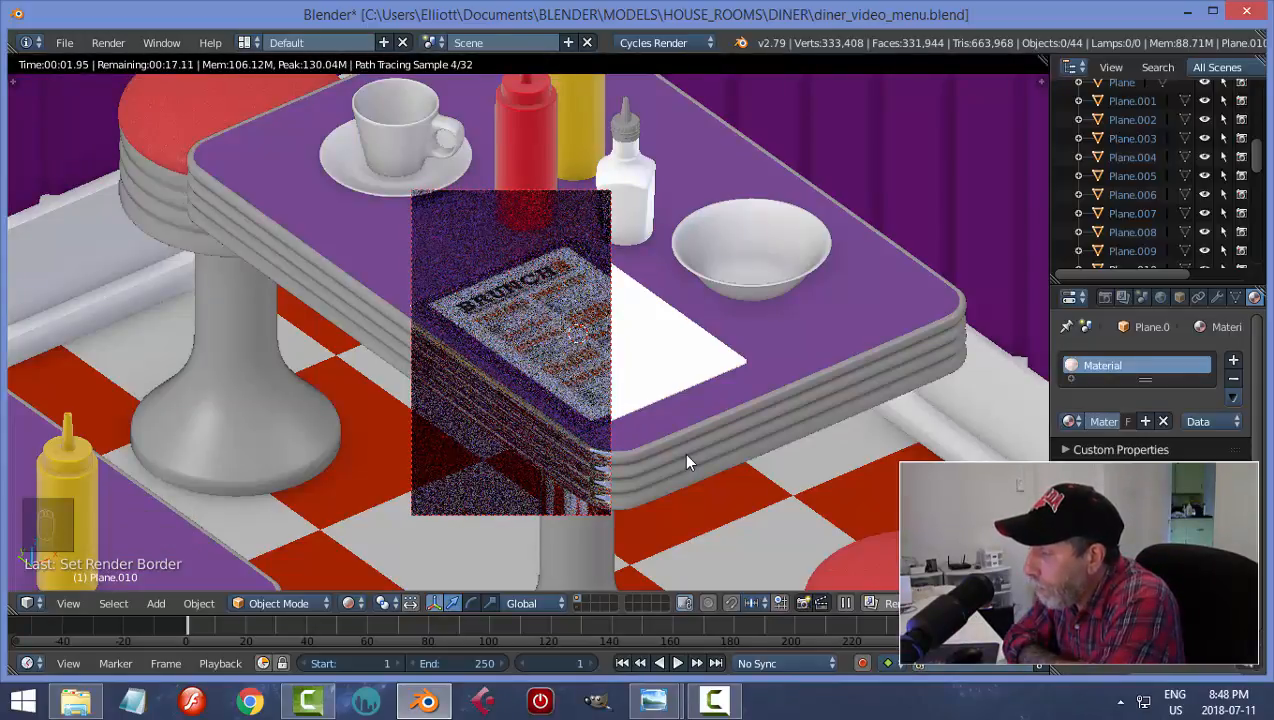
{"action": "left_click", "coordinate": [578, 607], "text": "shift"}
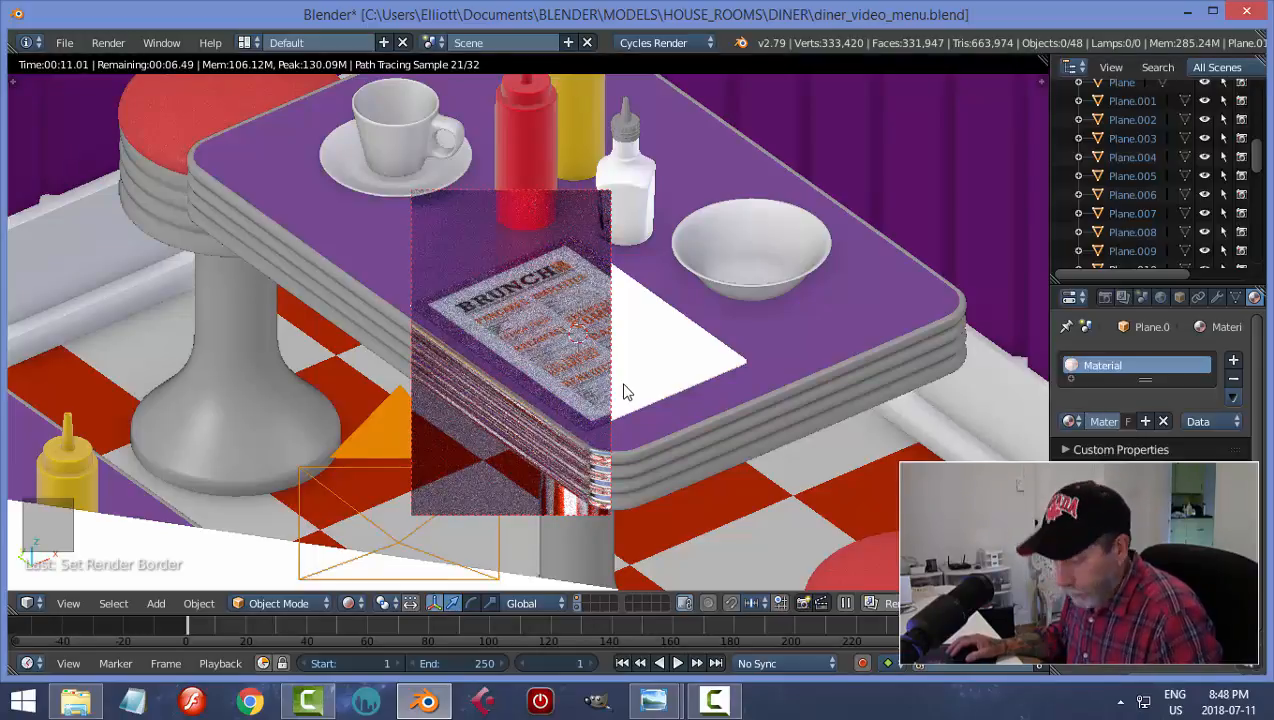
- Return to Material shading, clear the render border and save the diner file
{"action": "key", "text": "shift+z"}
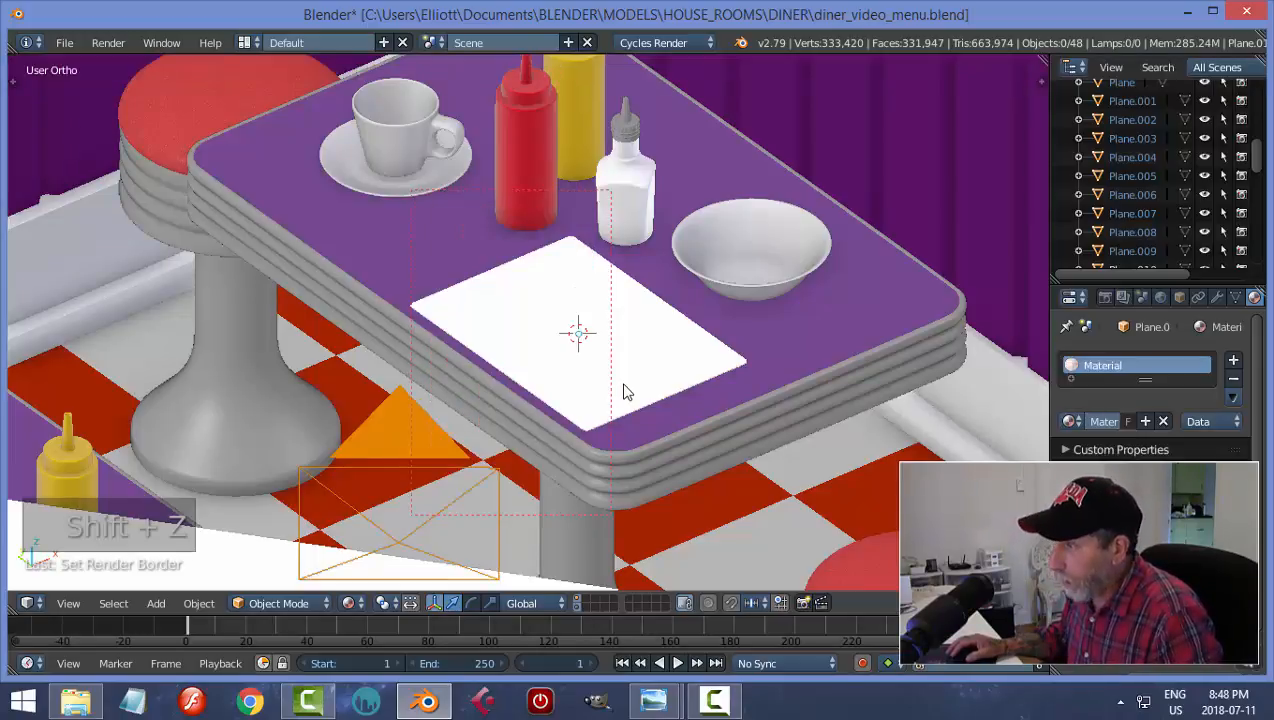
{"action": "key", "text": "ctrl+alt+b"}
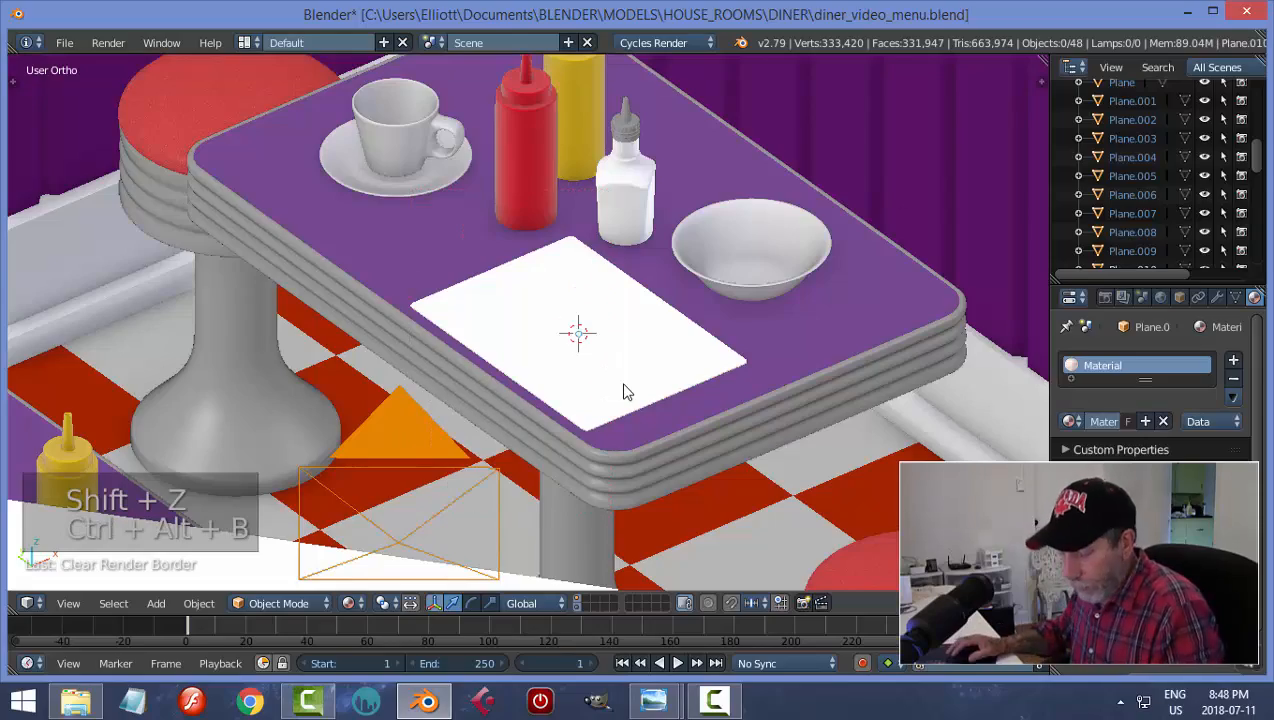
{"action": "key", "text": "ctrl+s"}
{"action": "left_click", "coordinate": [624, 385]}
- Duplicate the menu's image plane together with its base and move the copy off the table along the X axis
{"action": "scroll", "coordinate": [664, 366], "scroll_direction": "down", "scroll_amount": 3}
{"action": "middle_click_drag", "start_coordinate": [660, 374], "coordinate": [704, 379]}
{"action": "scroll", "coordinate": [700, 380], "scroll_direction": "down", "scroll_amount": 4}
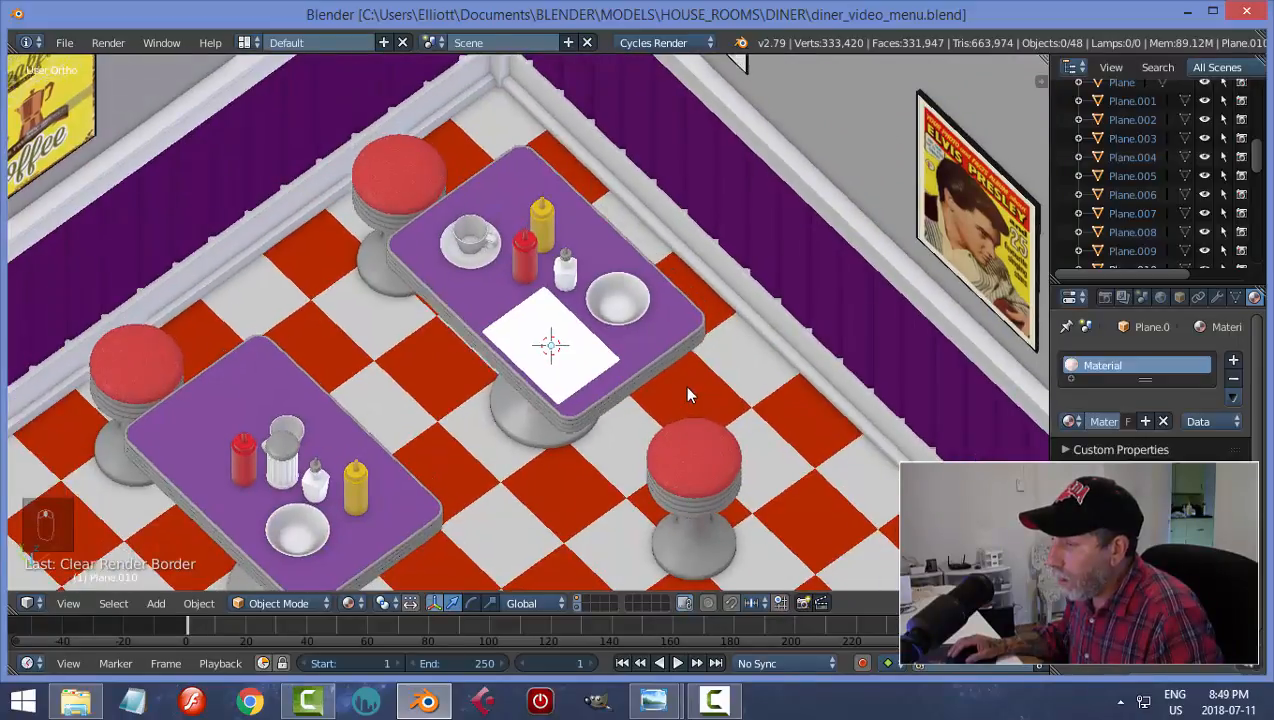
{"action": "scroll", "coordinate": [686, 383], "scroll_direction": "up", "scroll_amount": 2}
{"action": "scroll", "coordinate": [676, 375], "scroll_direction": "up", "scroll_amount": 3}
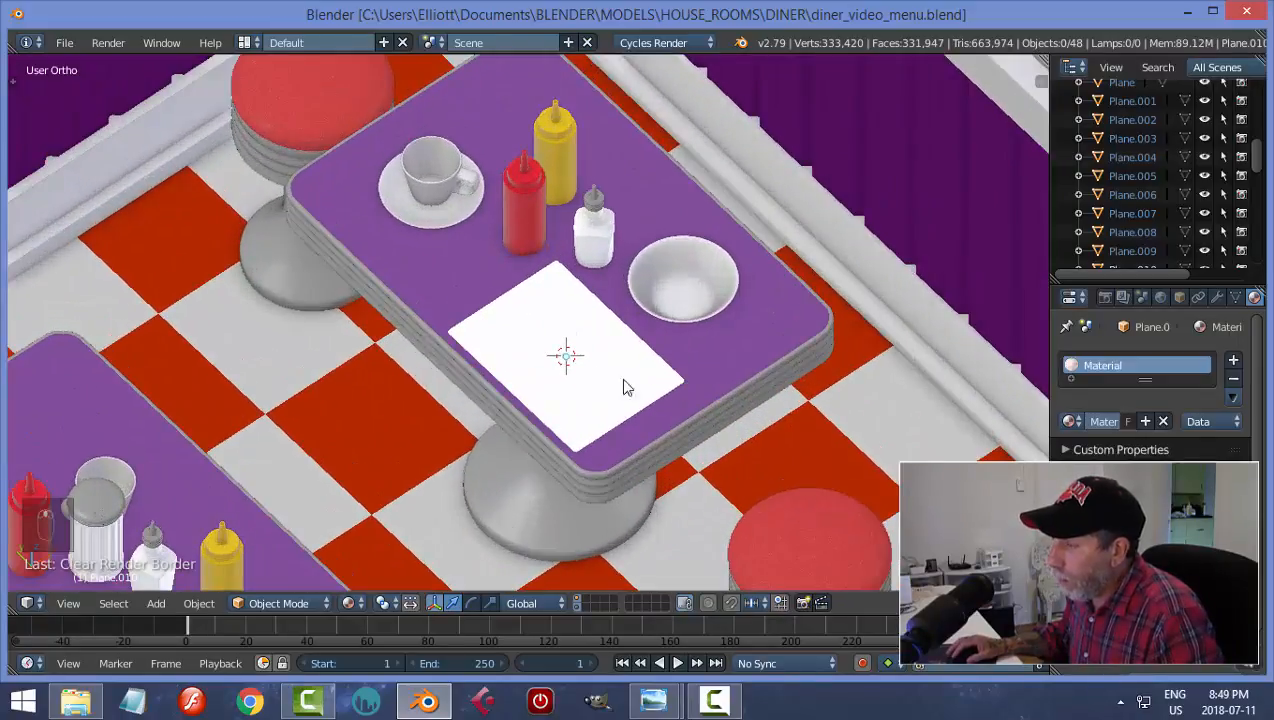
{"action": "right_click", "coordinate": [563, 342]}
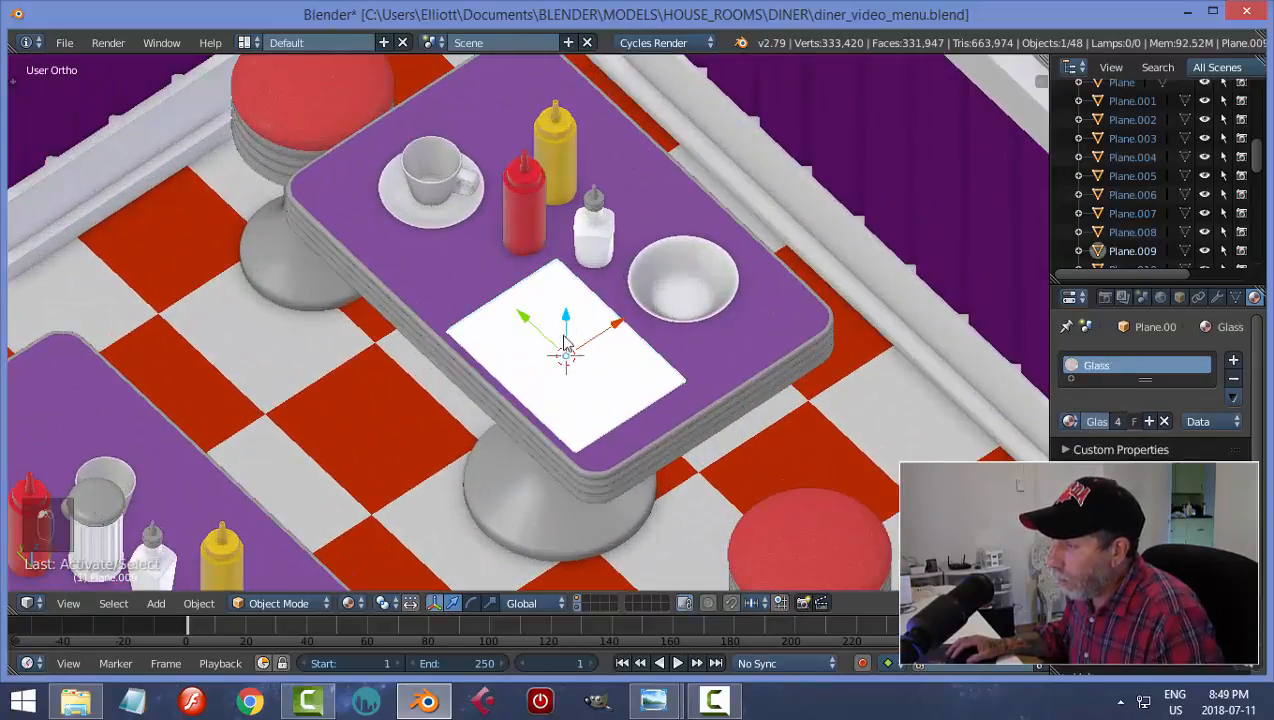
{"action": "key", "text": "shift+d"}
{"action": "right_click", "coordinate": [628, 368]}
{"action": "key", "text": "g"}
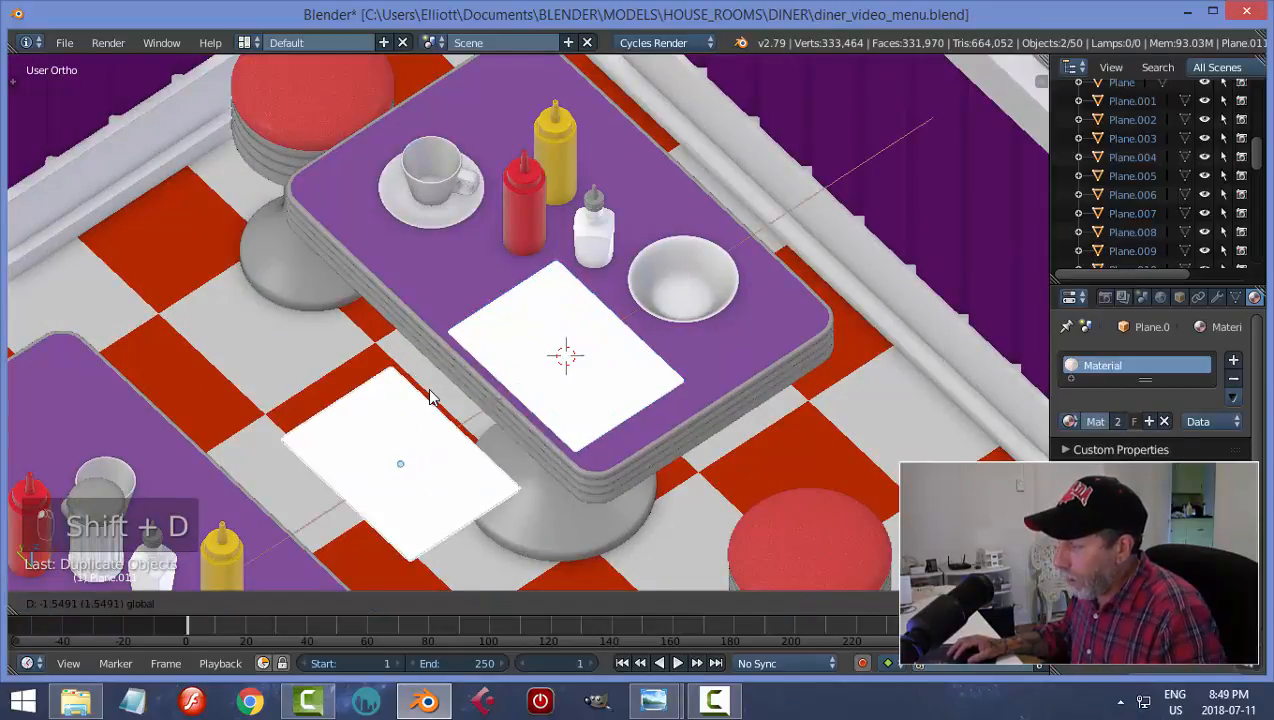
{"action": "left_click", "coordinate": [432, 442]}
- Move the duplicated menu along the Y and X axes onto the far corner of the other table
{"action": "left_click_drag", "start_coordinate": [358, 425], "coordinate": [144, 364]}
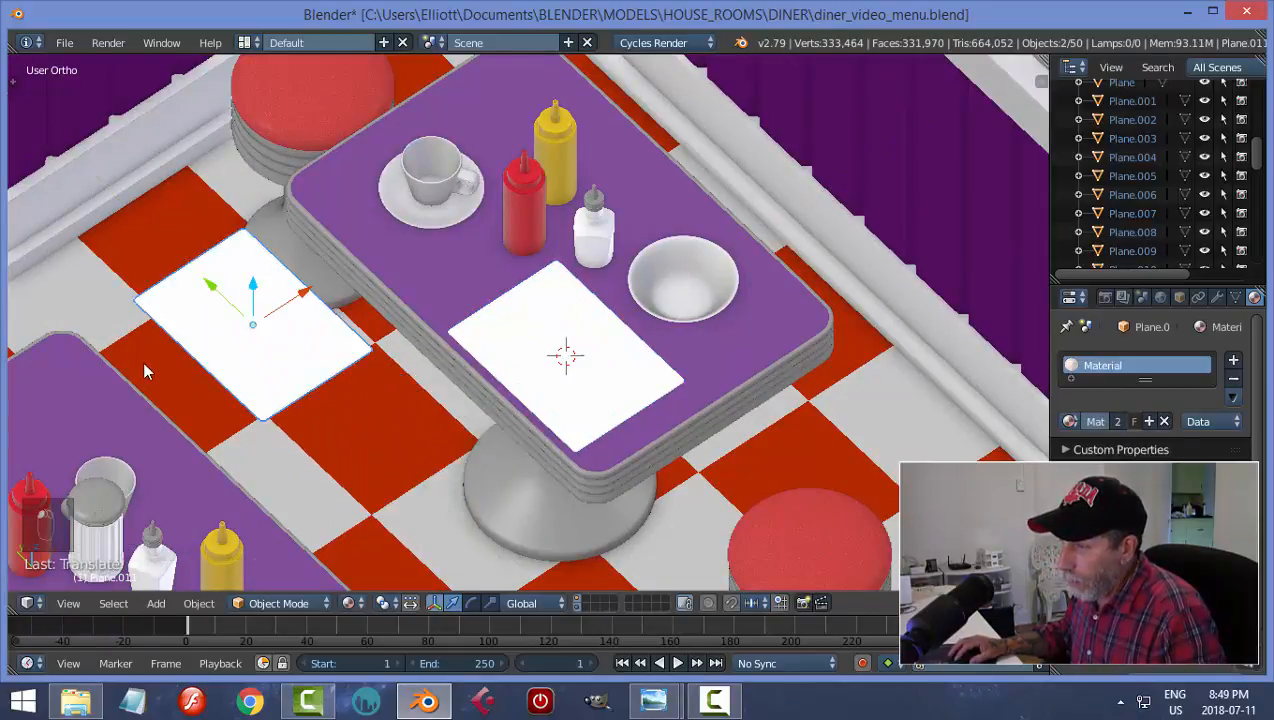
{"action": "left_click_drag", "start_coordinate": [310, 305], "coordinate": [130, 405]}
{"action": "key", "text": "KP_7"}
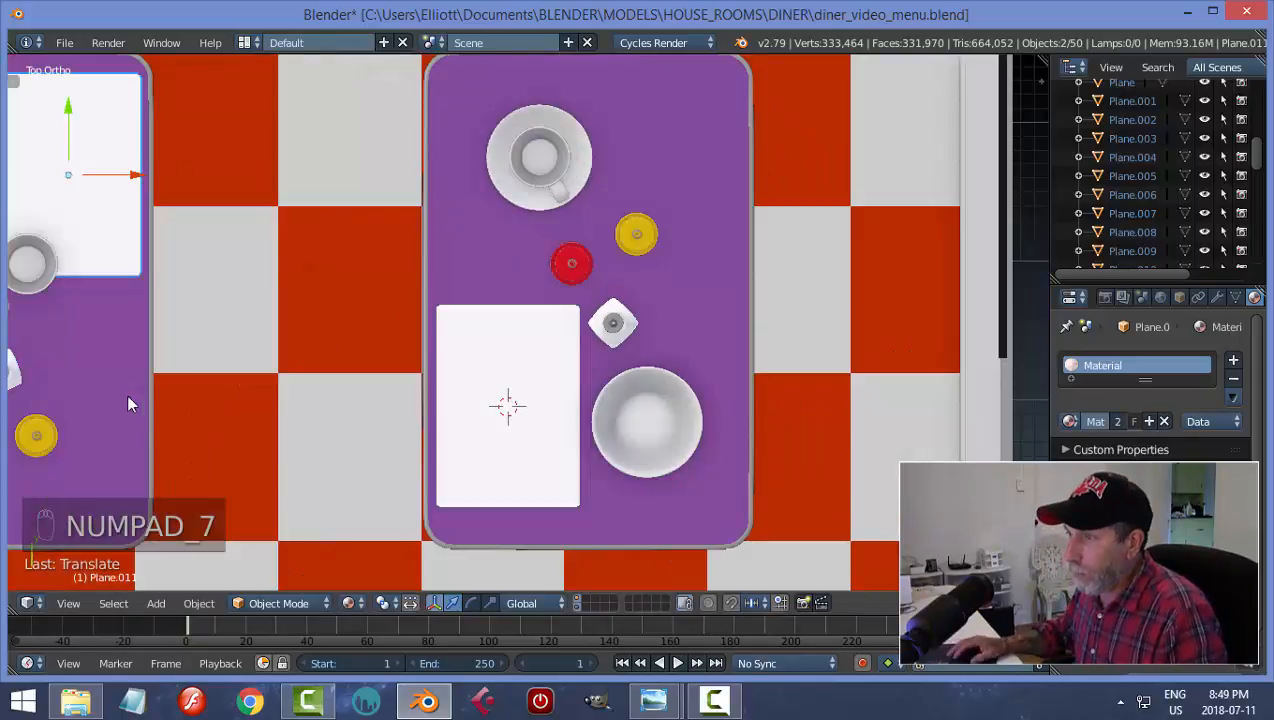
{"action": "scroll", "coordinate": [233, 277], "scroll_direction": "down", "scroll_amount": 3}
{"action": "middle_click_drag", "start_coordinate": [282, 276], "coordinate": [334, 347], "text": "shift"}
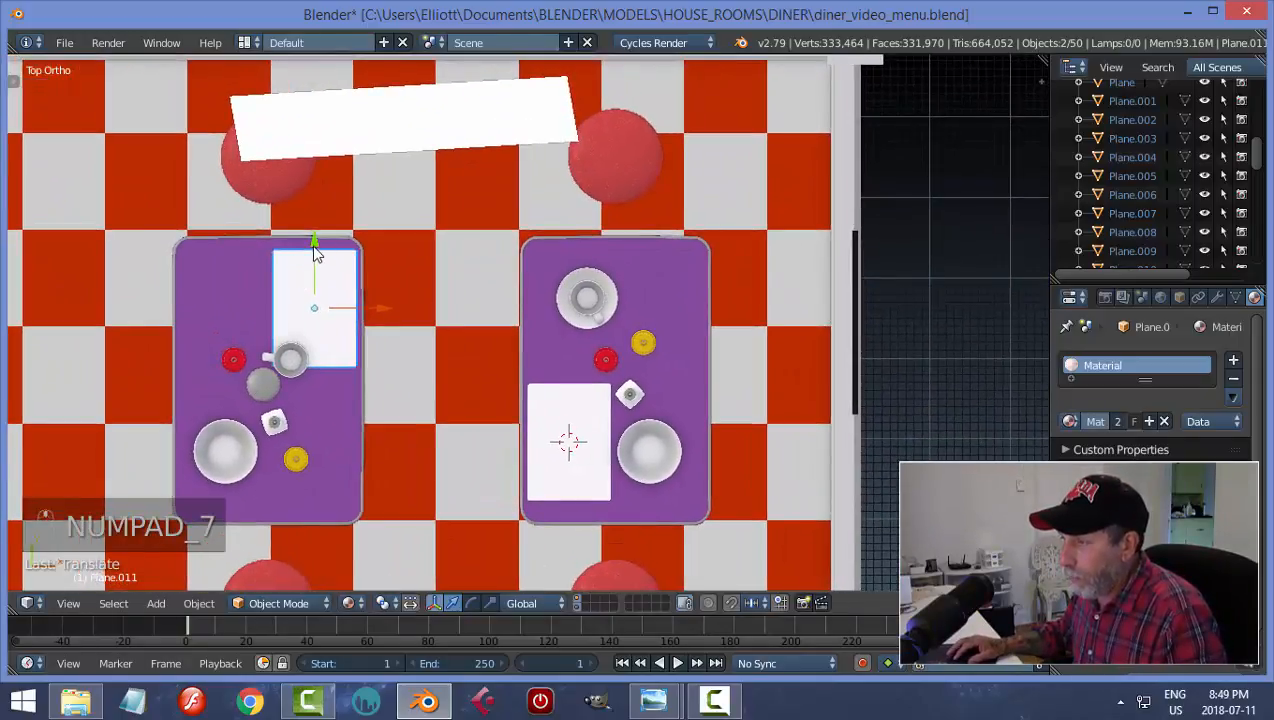
{"action": "left_click_drag", "start_coordinate": [312, 245], "coordinate": [314, 223]}
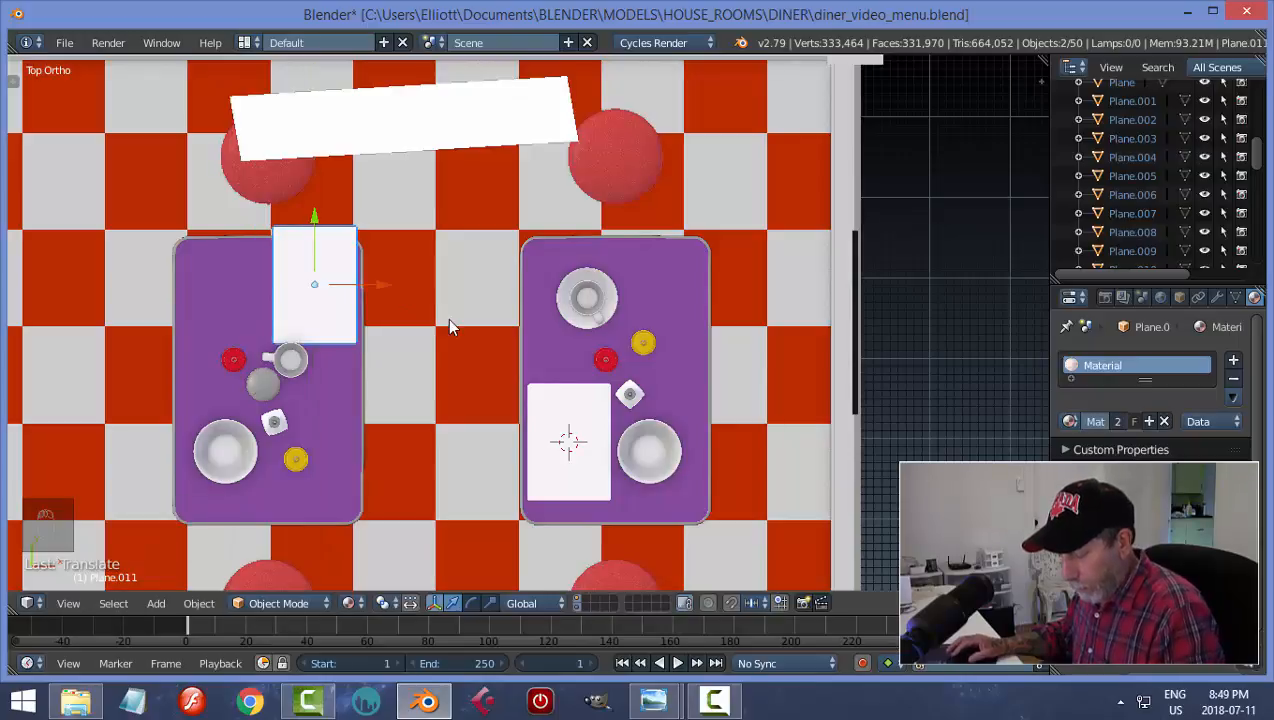
- Rotate the duplicated menu counterclockwise in top view and nudge it so one corner sits at the table's edge
{"action": "key", "text": "r"}
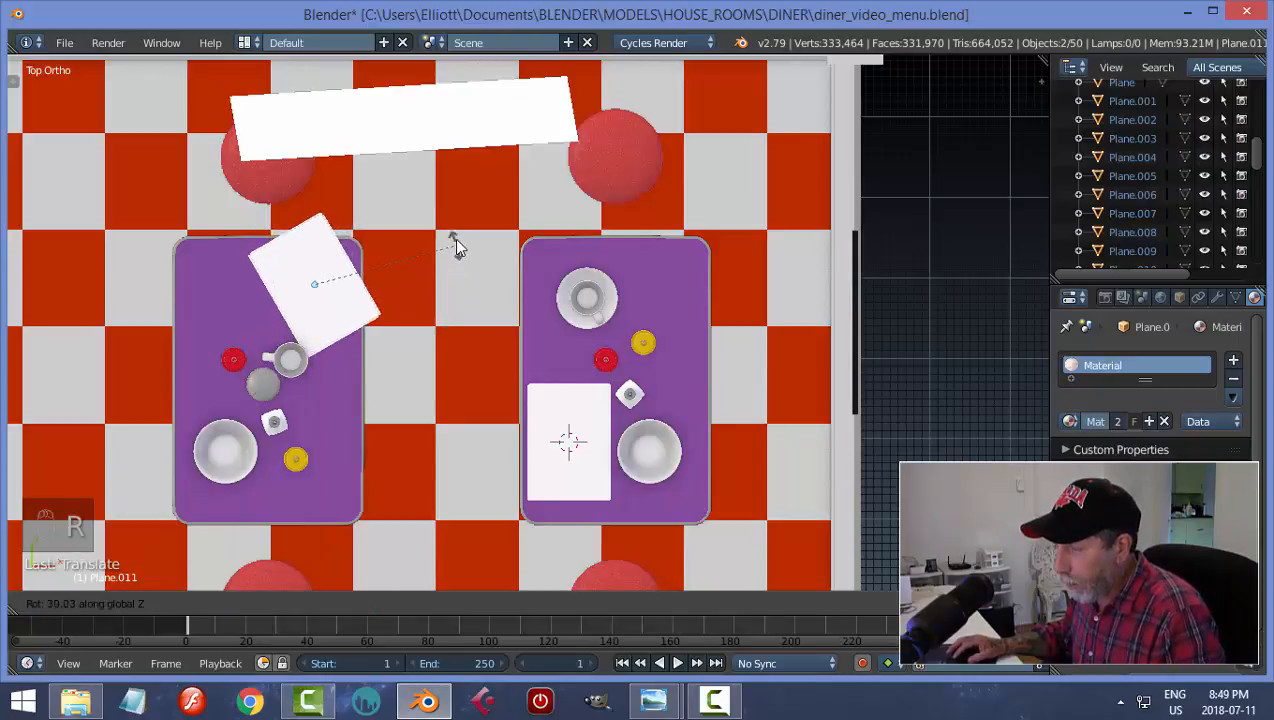
{"action": "left_click", "coordinate": [445, 202]}
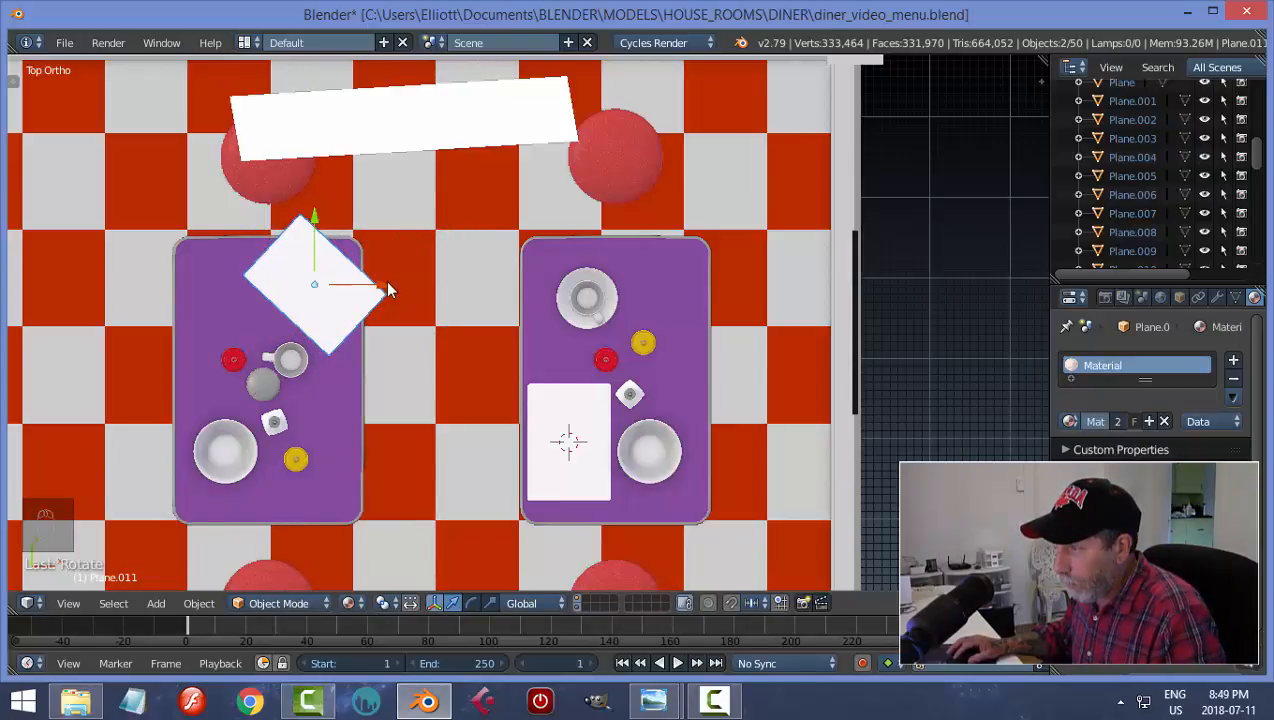
{"action": "left_click_drag", "start_coordinate": [388, 290], "coordinate": [373, 290]}
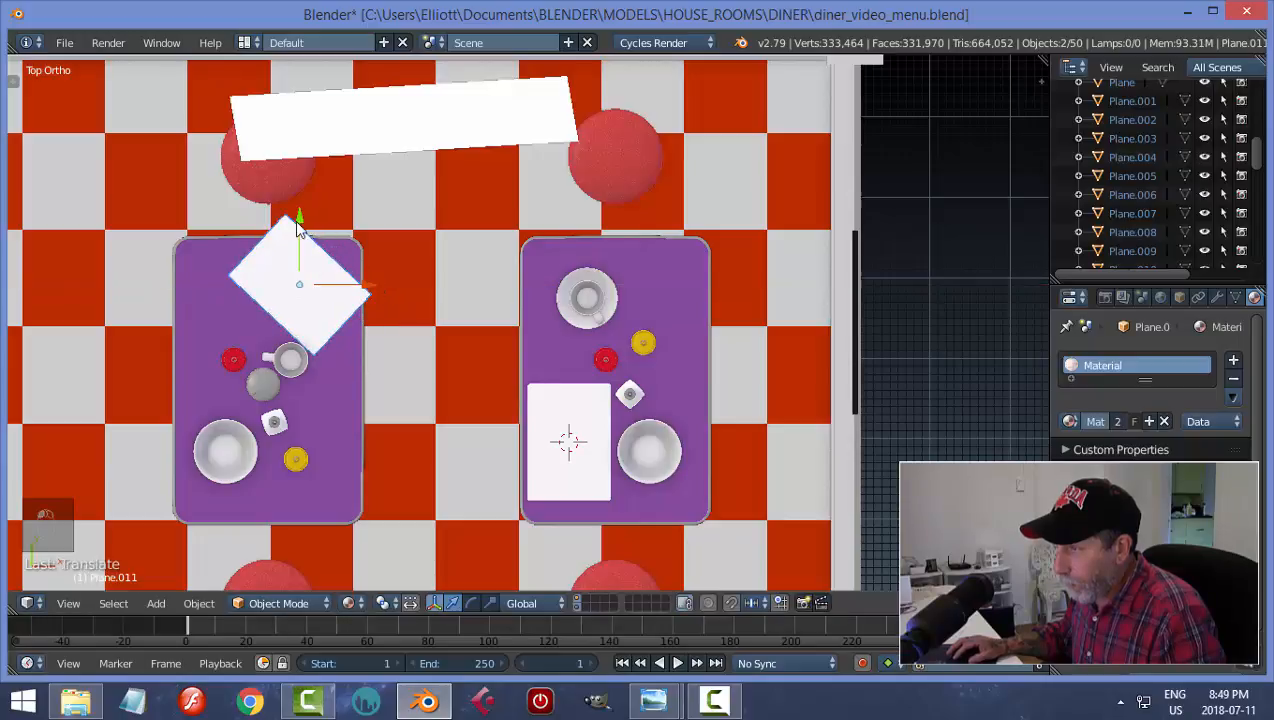
{"action": "left_click_drag", "start_coordinate": [299, 222], "coordinate": [300, 226]}
{"action": "left_click_drag", "start_coordinate": [366, 290], "coordinate": [370, 290]}
- Switch to the camera view, deselect everything and save the file
{"action": "middle_click_drag", "start_coordinate": [372, 296], "coordinate": [416, 365]}
{"action": "middle_click_drag", "start_coordinate": [440, 283], "coordinate": [410, 305]}
{"action": "key", "text": "KP_0"}
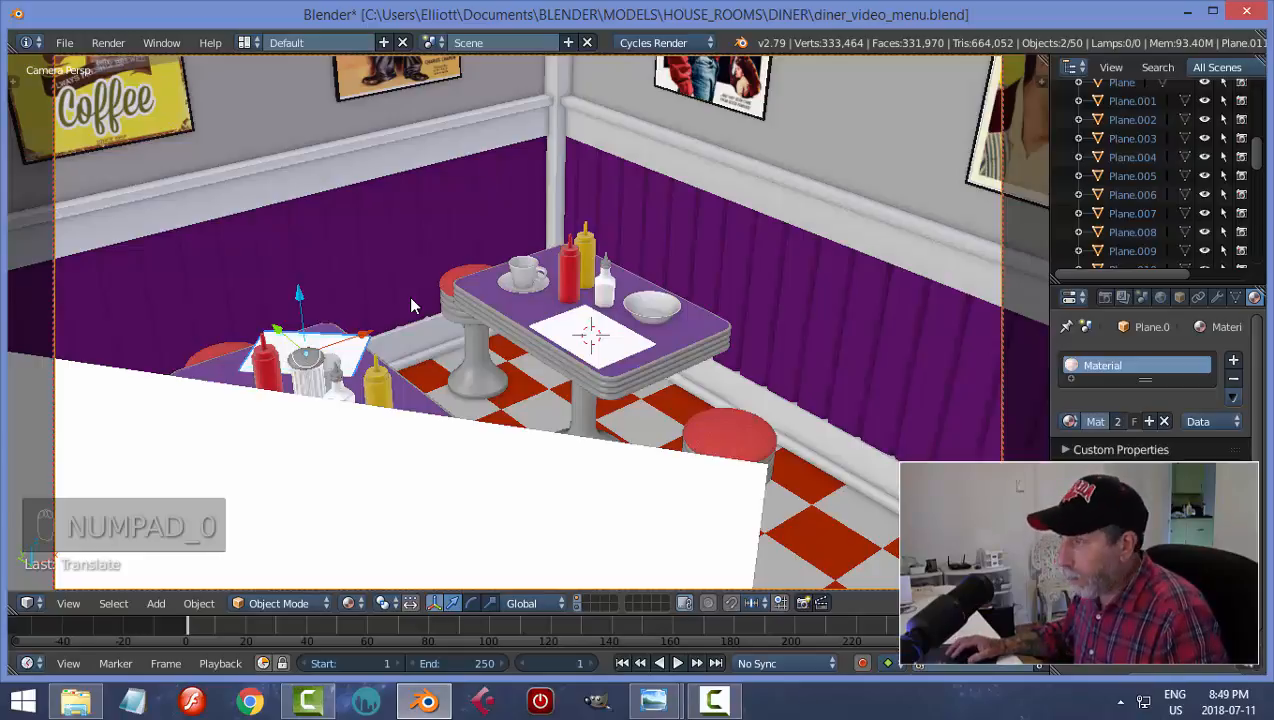
{"action": "key", "text": "a"}
{"action": "key", "text": "a"}
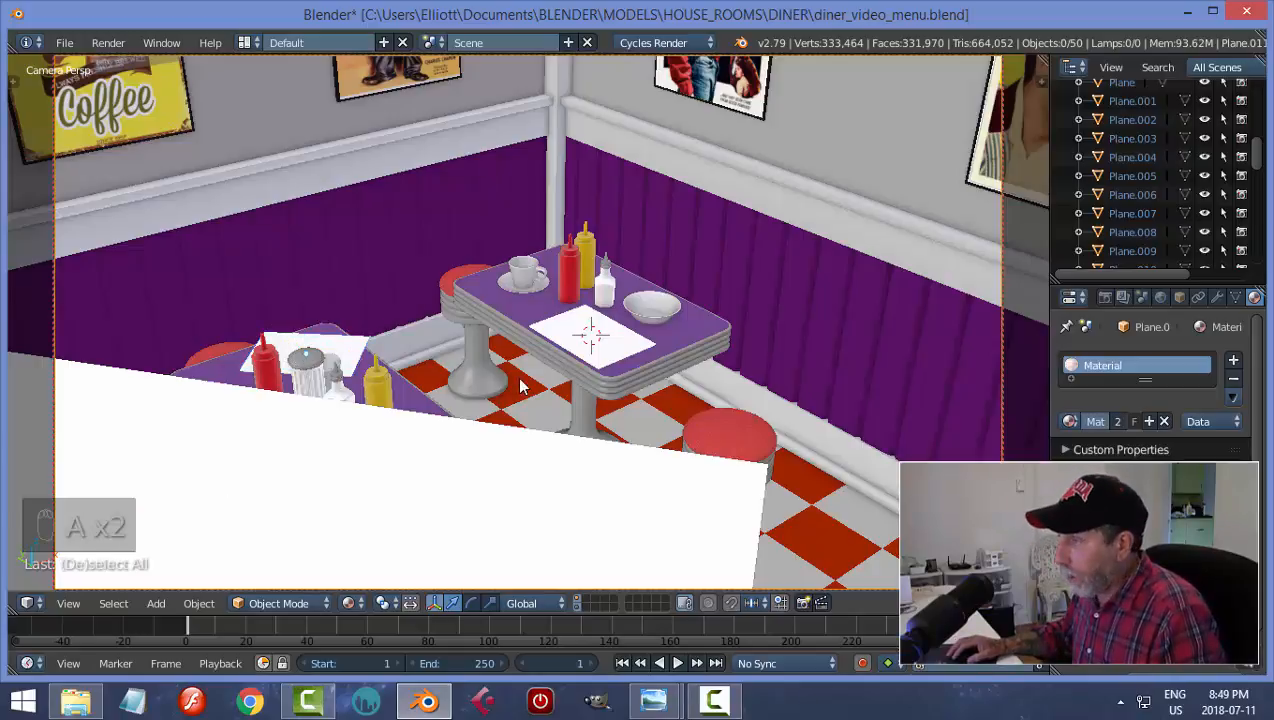
{"action": "middle_click_drag", "start_coordinate": [521, 380], "coordinate": [518, 371]}
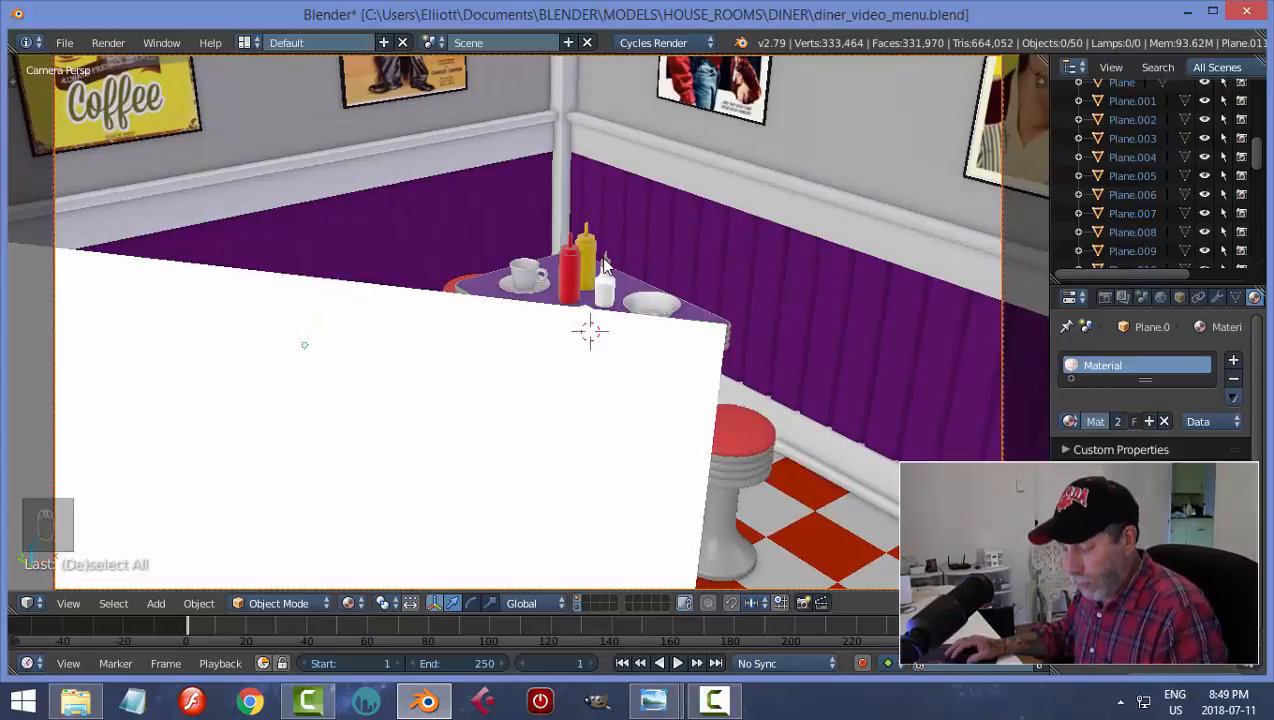
{"action": "key", "text": "ctrl+s"}
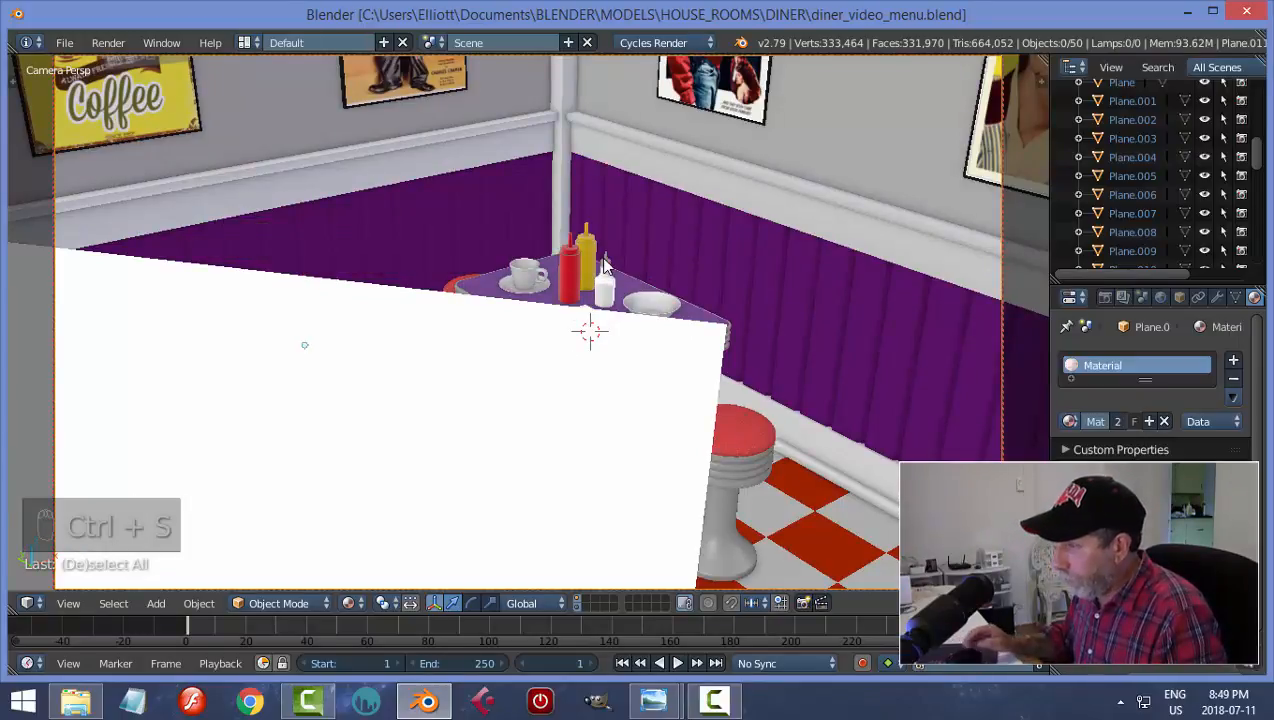
- Preview the duplicated menu in Rendered shading inside a camera-view render border, and return to Material shading with the border cleared
{"action": "left_click", "coordinate": [577, 598]}
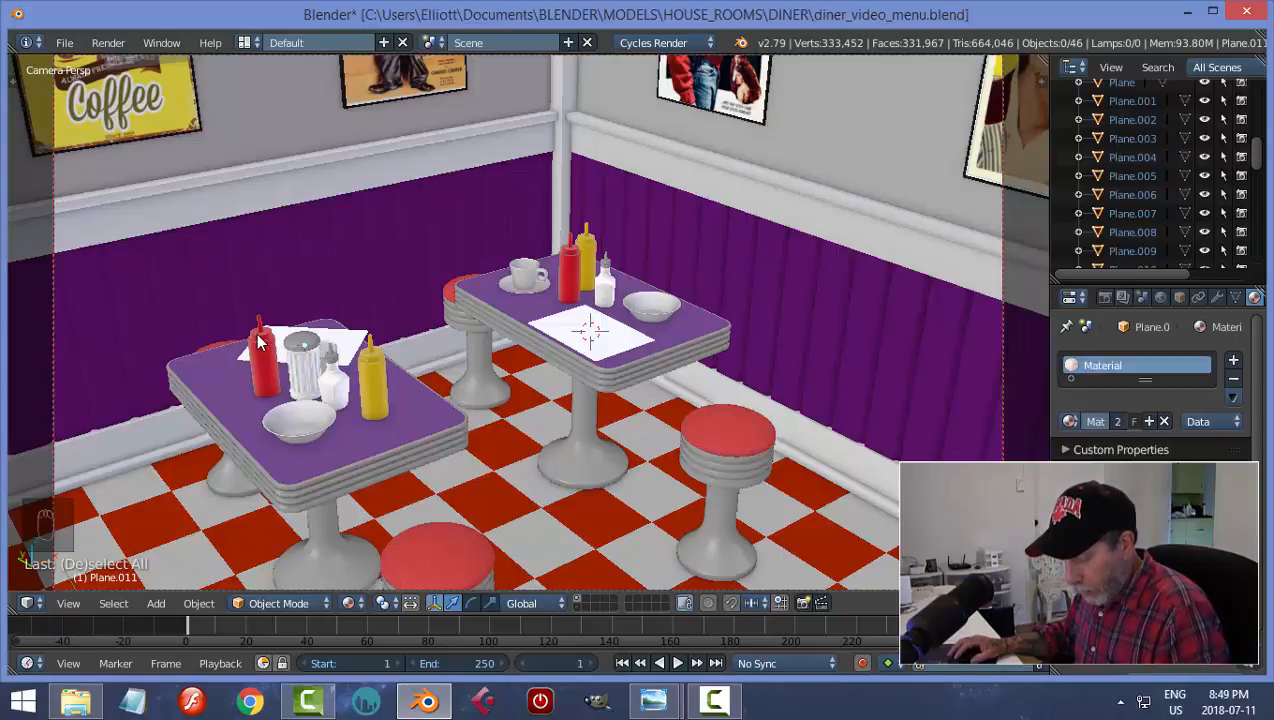
{"action": "key", "text": "ctrl+b"}
{"action": "left_click_drag", "start_coordinate": [242, 268], "coordinate": [382, 459]}
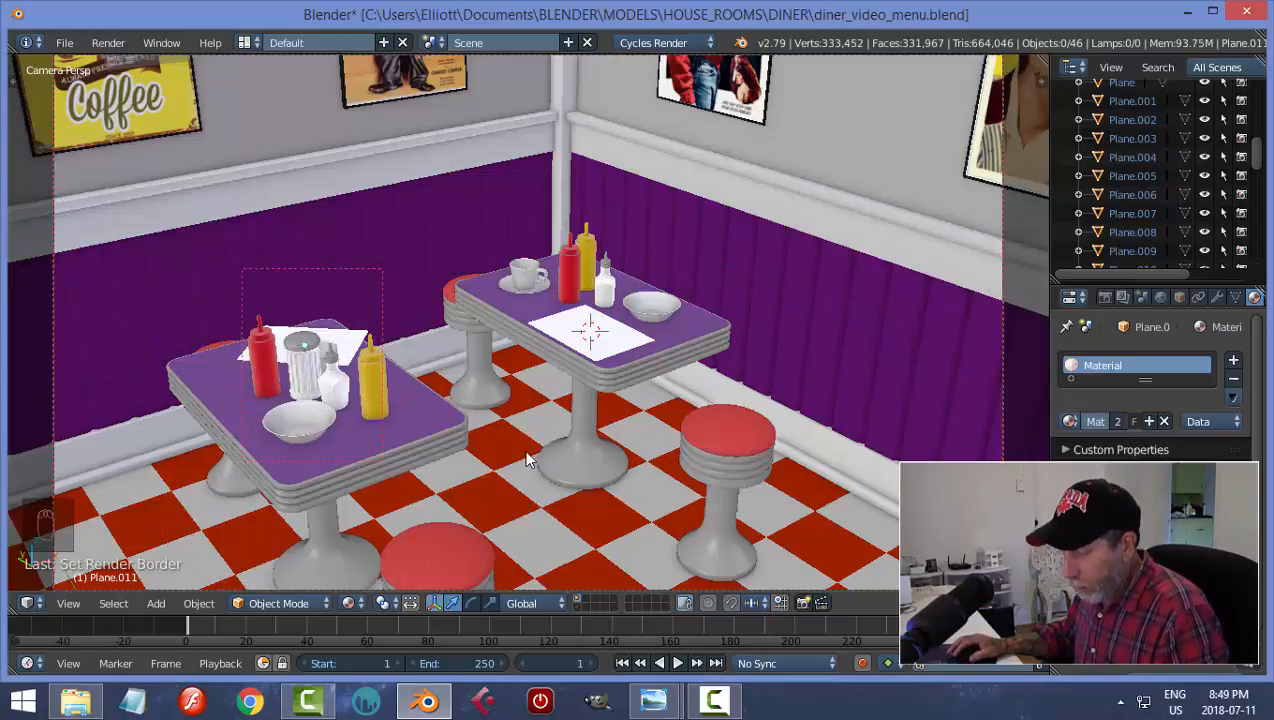
{"action": "key", "text": "shift+z"}
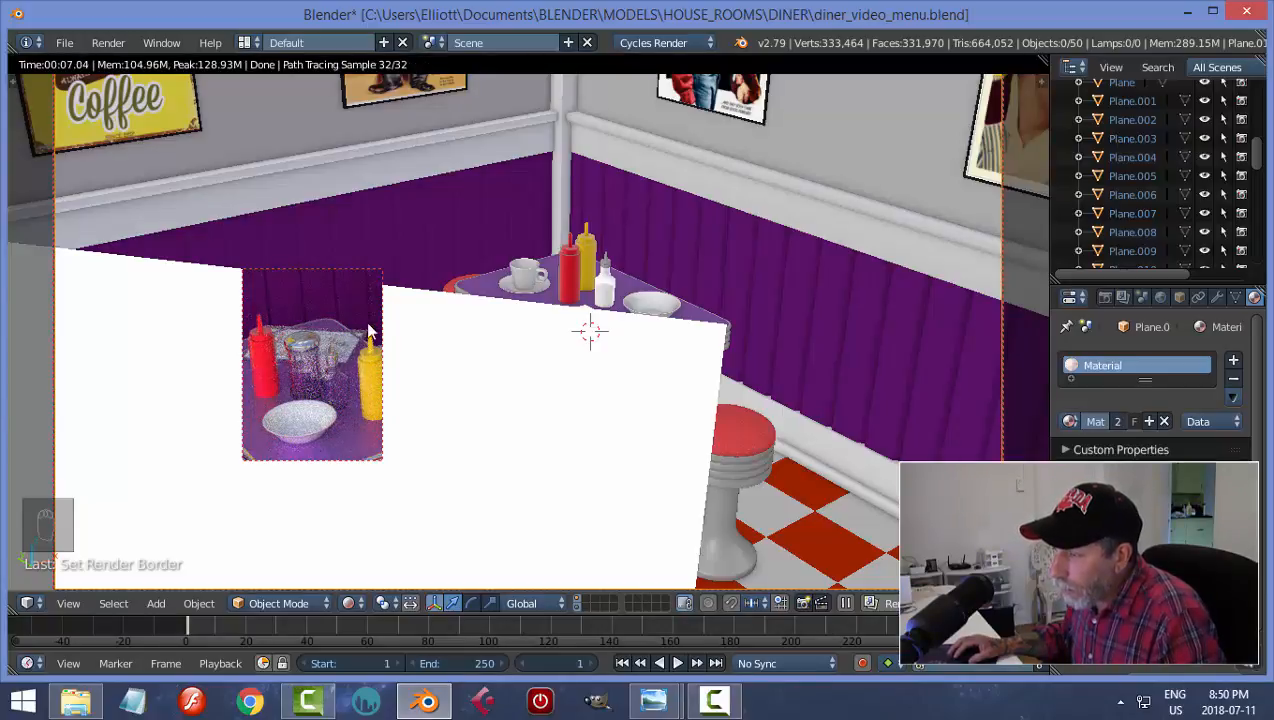
{"action": "key", "text": "shift+z"}
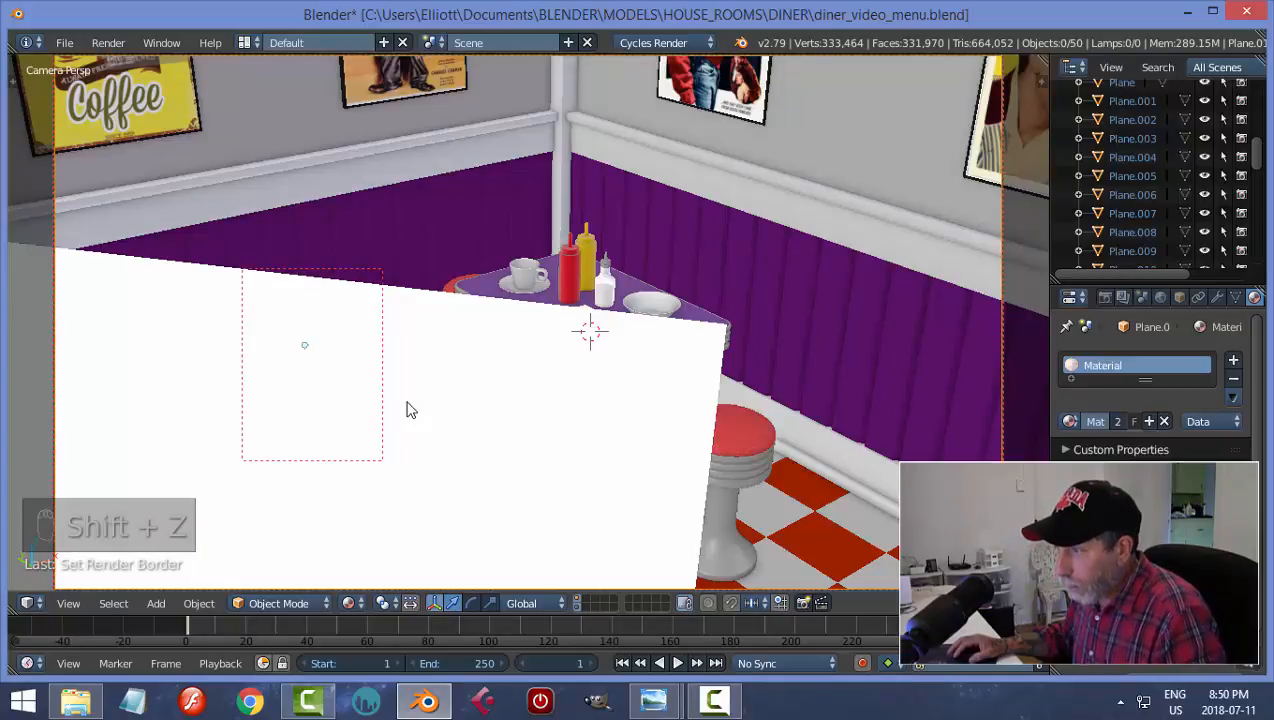
{"action": "key", "text": "ctrl+alt+b"}
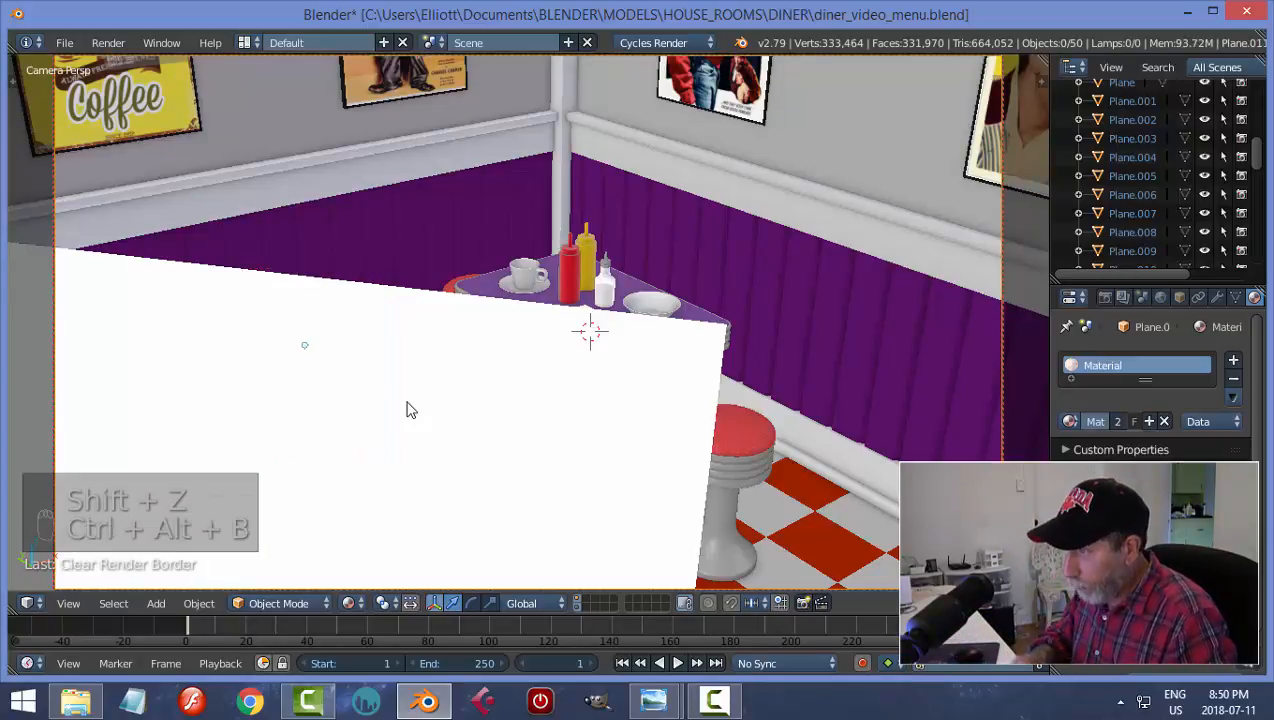
- Raise the duplicated menu's image plane and base about 0.009 units along the Z axis and deselect everything
{"action": "key", "text": "KP_0"}
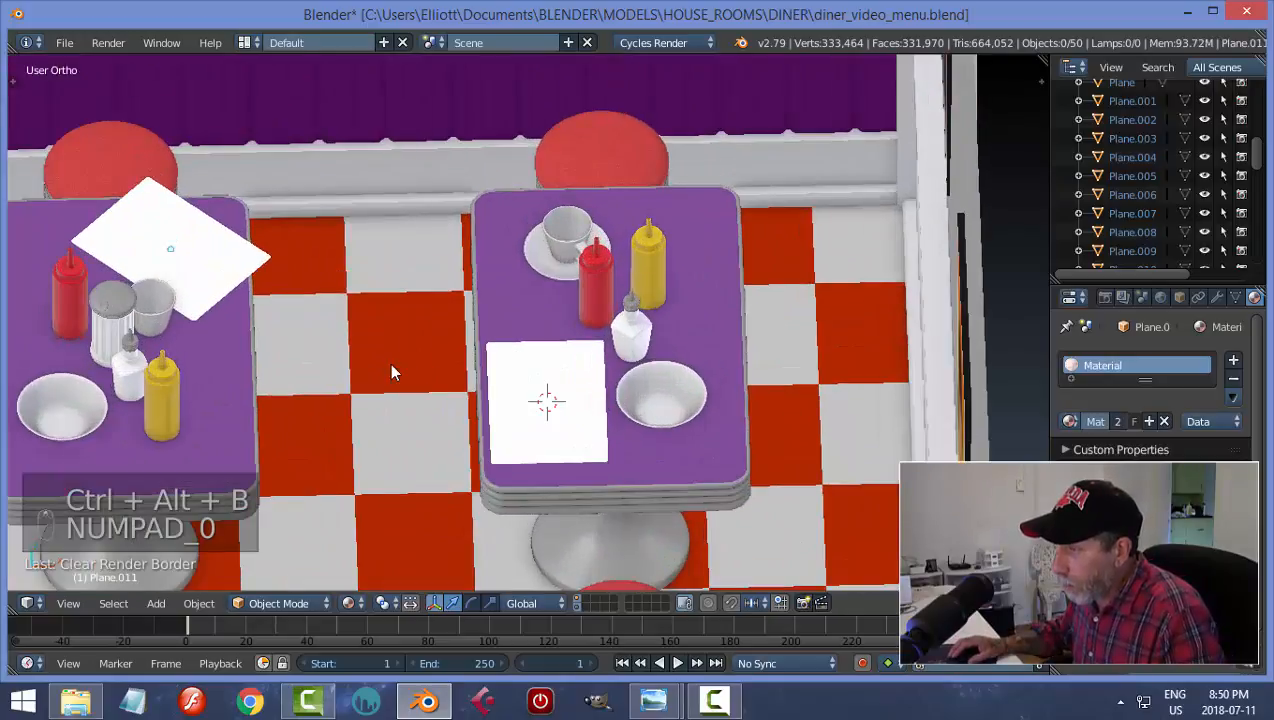
{"action": "scroll", "coordinate": [376, 364], "scroll_direction": "up", "scroll_amount": 2}
{"action": "middle_click_drag", "start_coordinate": [376, 364], "coordinate": [375, 306]}
{"action": "scroll", "coordinate": [188, 338], "scroll_direction": "up", "scroll_amount": 2}
{"action": "scroll", "coordinate": [185, 340], "scroll_direction": "down", "scroll_amount": 3}
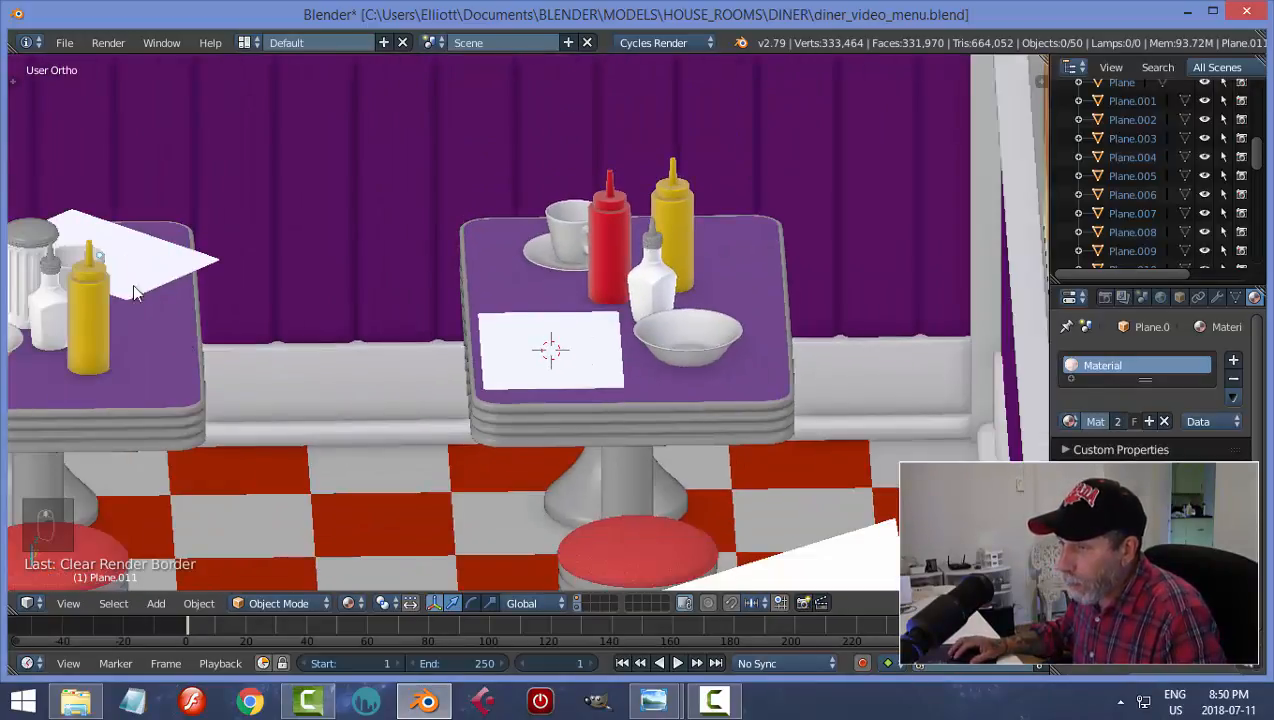
{"action": "right_click", "coordinate": [151, 268]}
{"action": "key", "text": "KP_Decimal"}
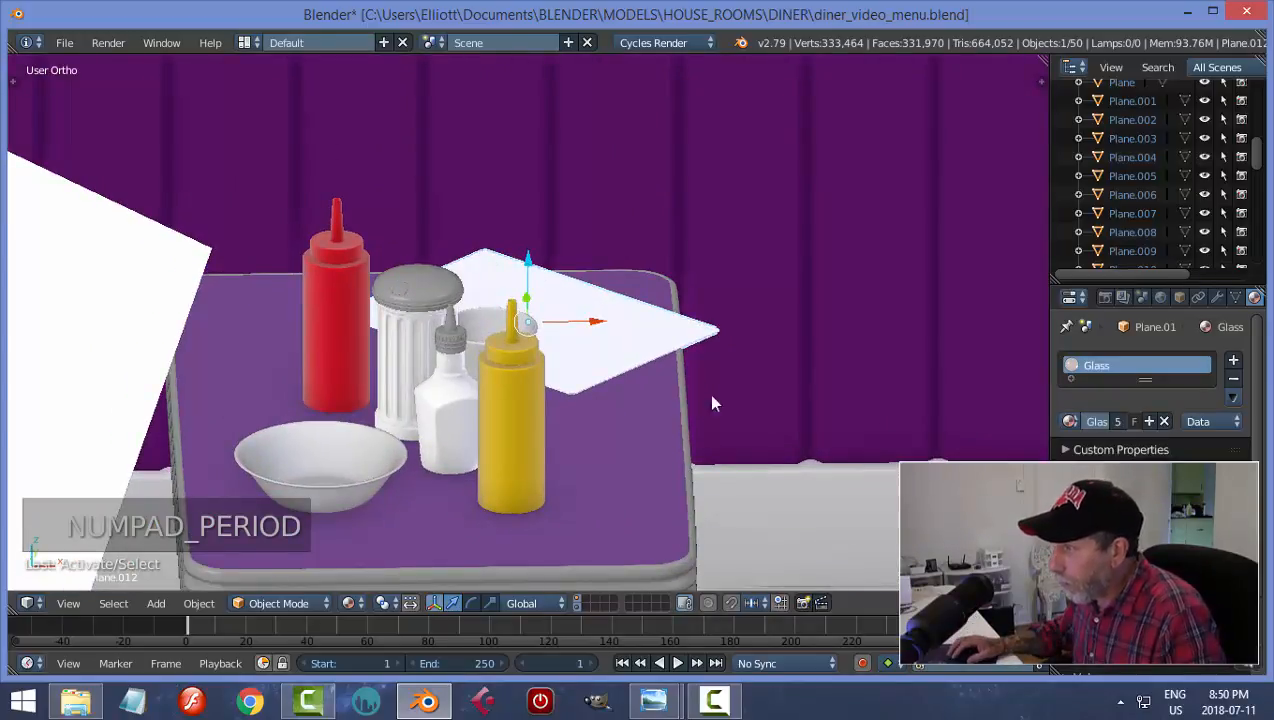
{"action": "middle_click_drag", "start_coordinate": [757, 413], "coordinate": [735, 366]}
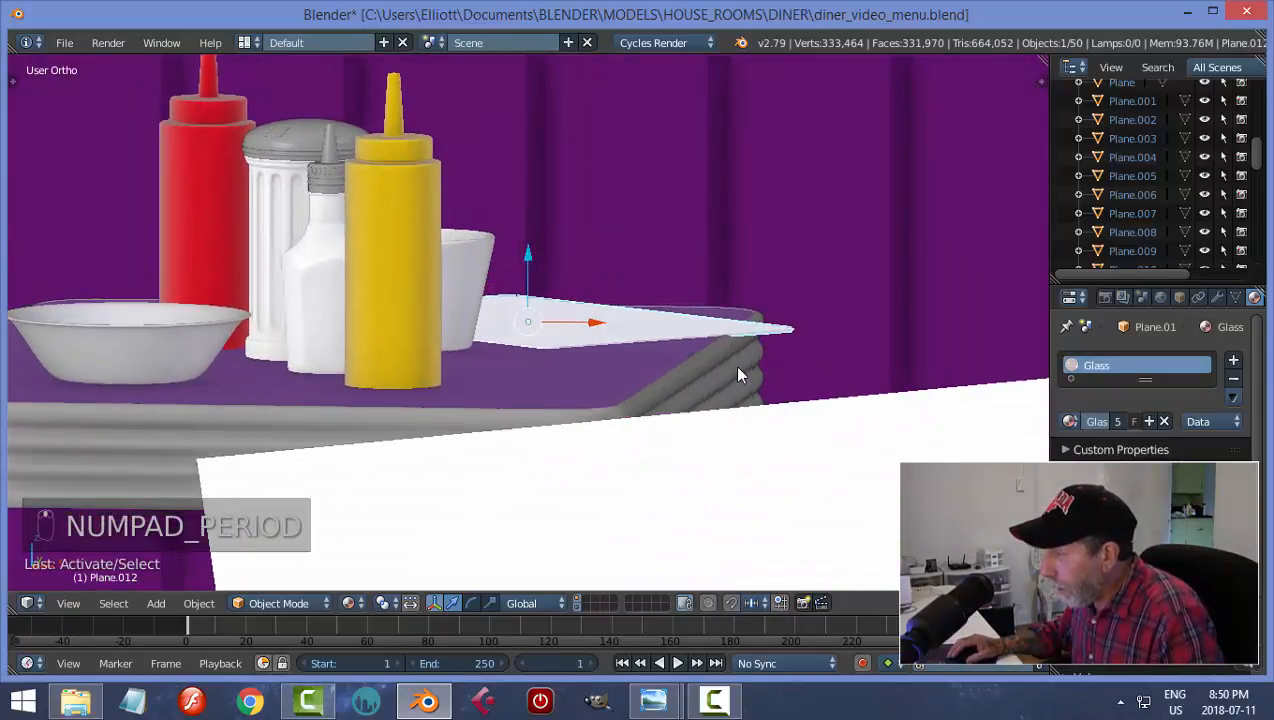
{"action": "right_click", "coordinate": [588, 318], "text": "shift"}
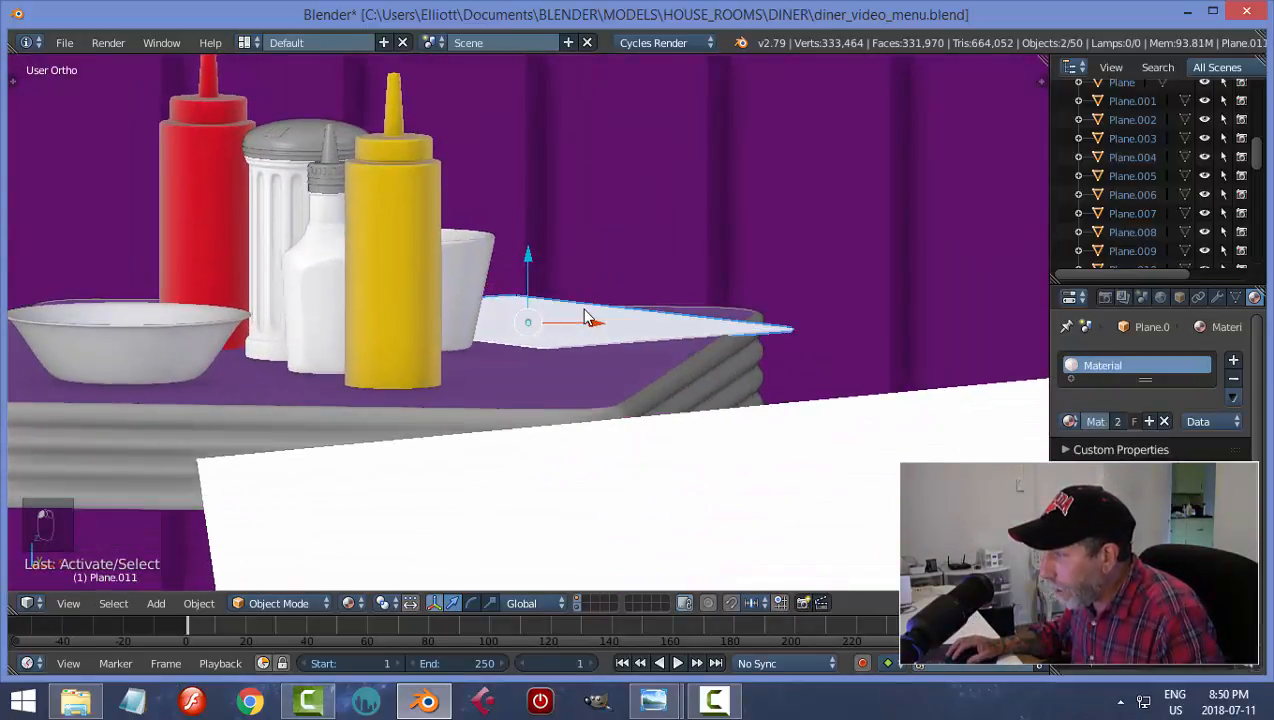
{"action": "left_click_drag", "start_coordinate": [533, 263], "coordinate": [535, 261]}
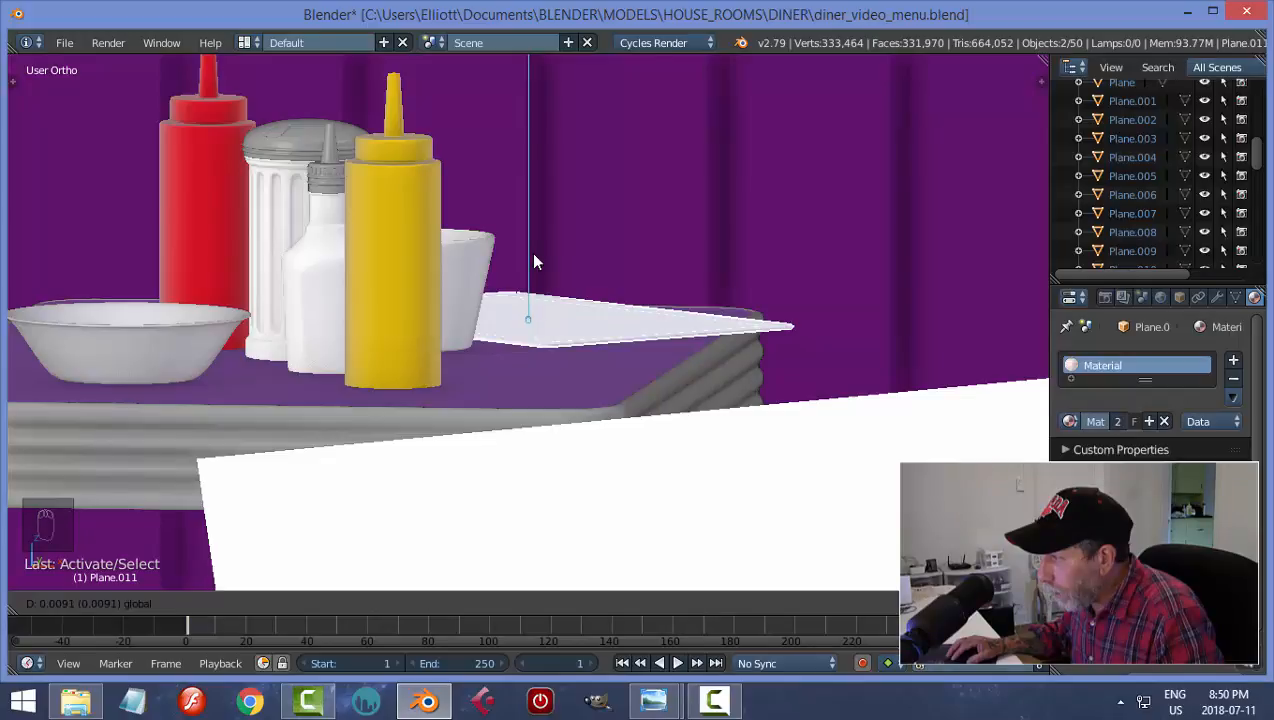
{"action": "left_click_drag", "start_coordinate": [535, 262], "coordinate": [535, 262]}
{"action": "key", "text": "a"}
- Preview the raised duplicate menu's table-edge corner in Rendered shading inside a render border, return to Material shading and clear the border
{"action": "middle_click_drag", "start_coordinate": [711, 279], "coordinate": [703, 297]}
{"action": "key", "text": "ctrl+b"}
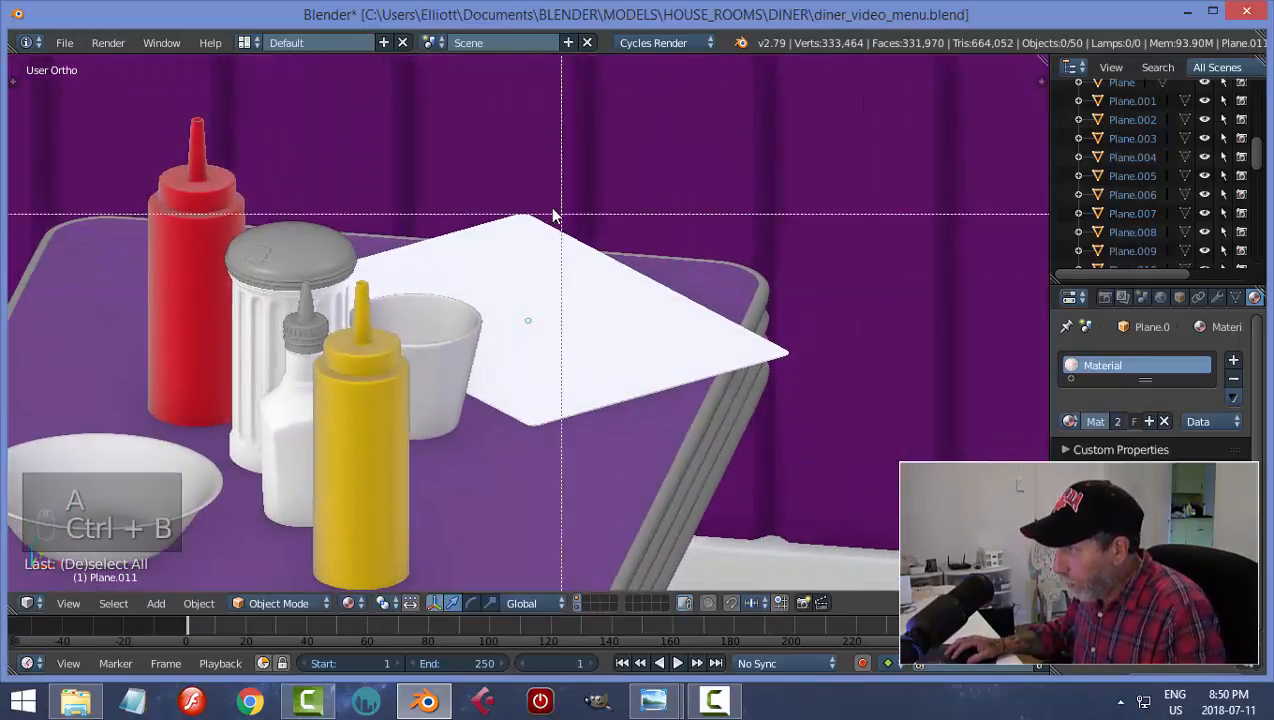
{"action": "left_click_drag", "start_coordinate": [549, 206], "coordinate": [877, 512]}
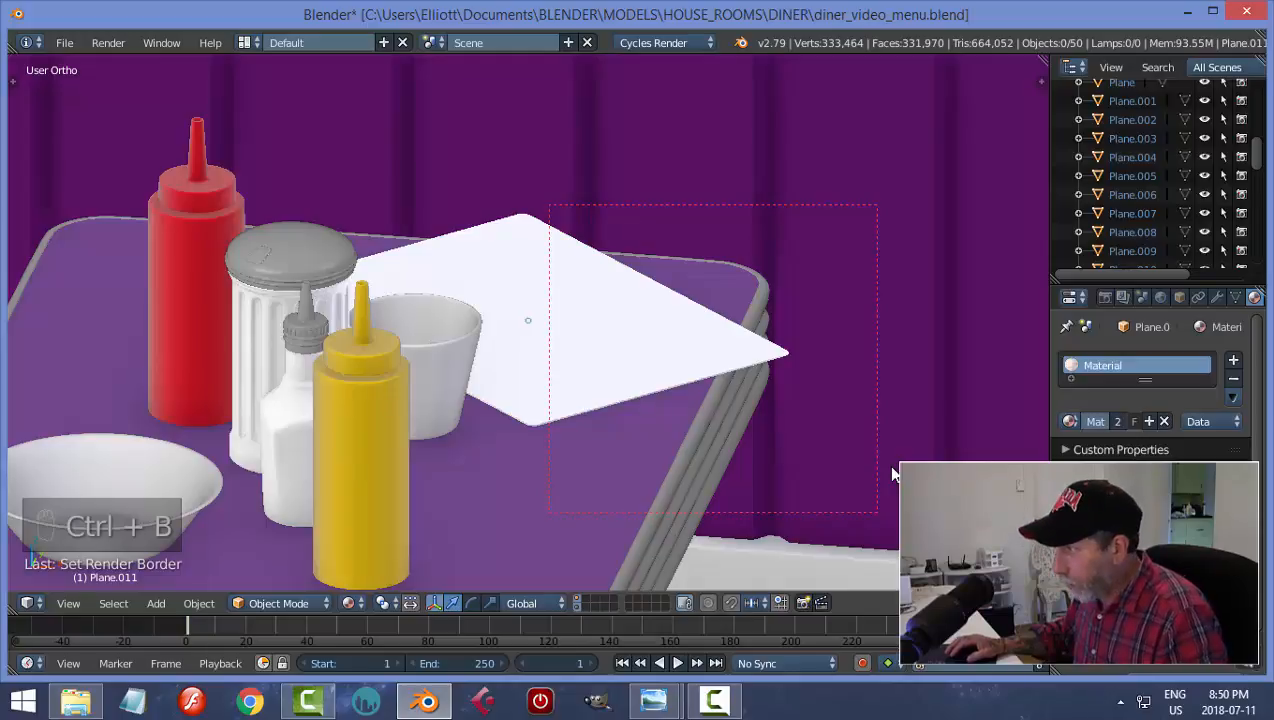
{"action": "key", "text": "shift+z"}
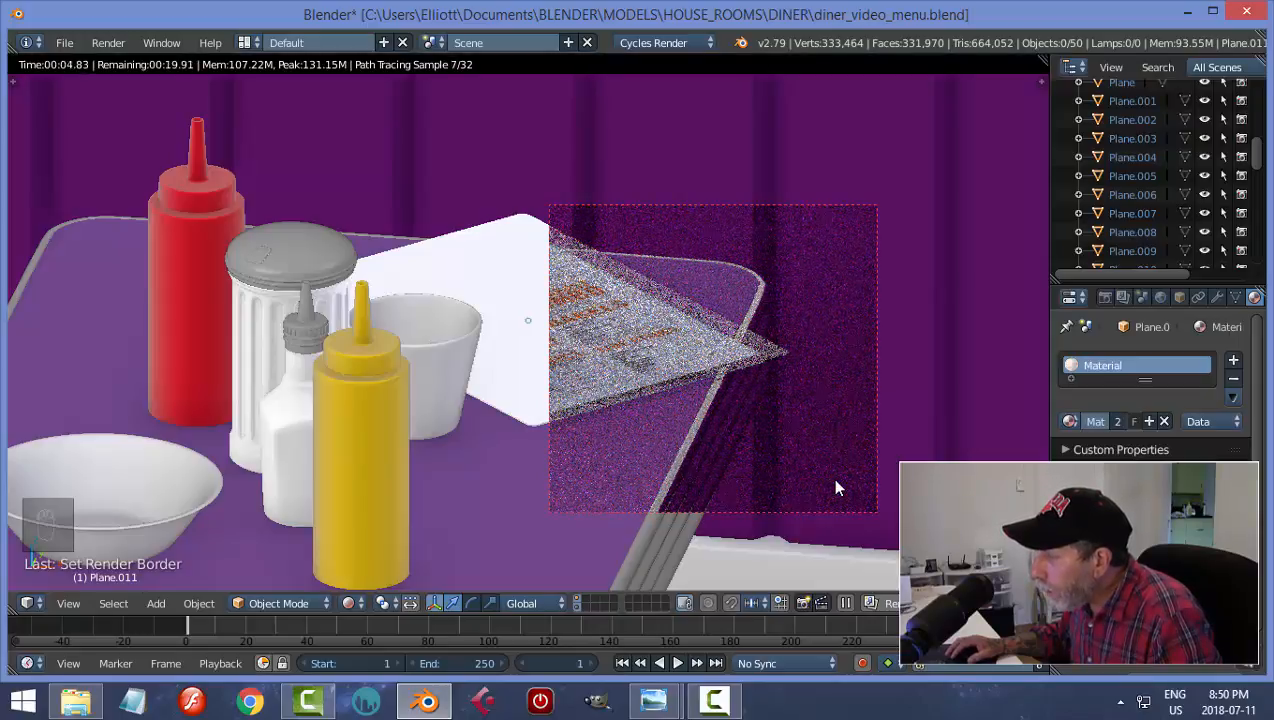
{"action": "key", "text": "shift+z"}
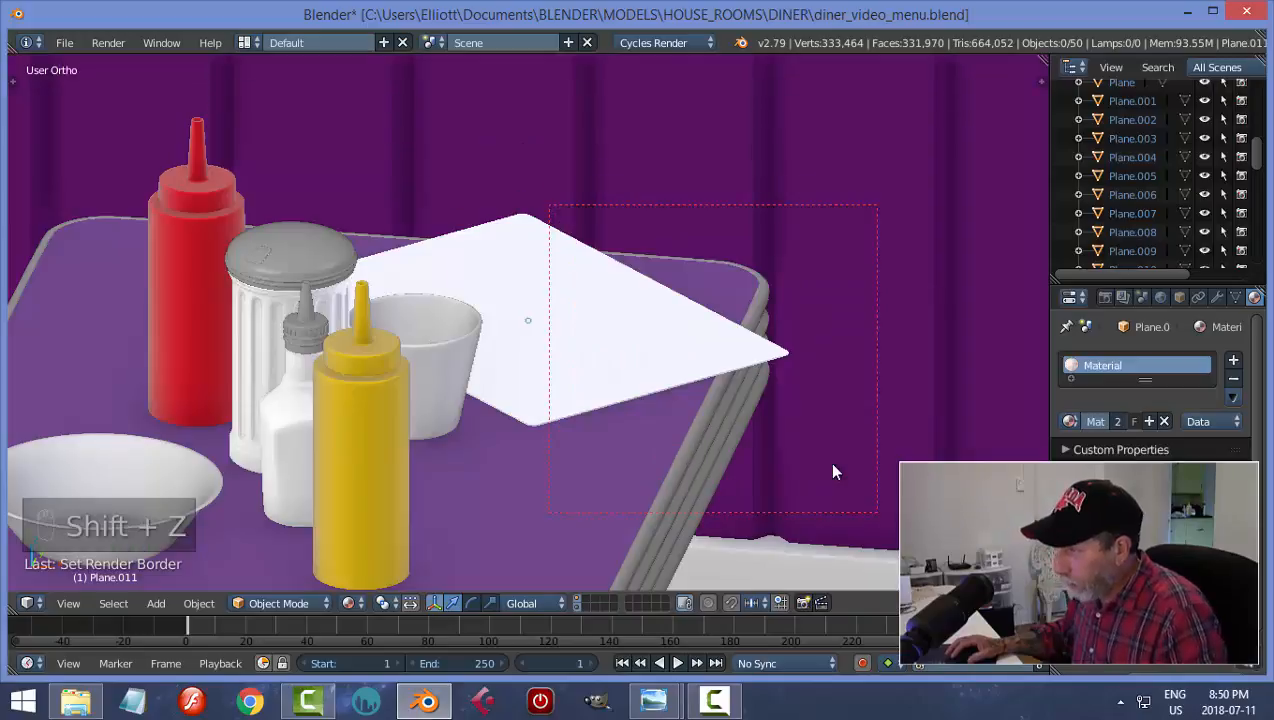
{"action": "key", "text": "ctrl+alt+b"}
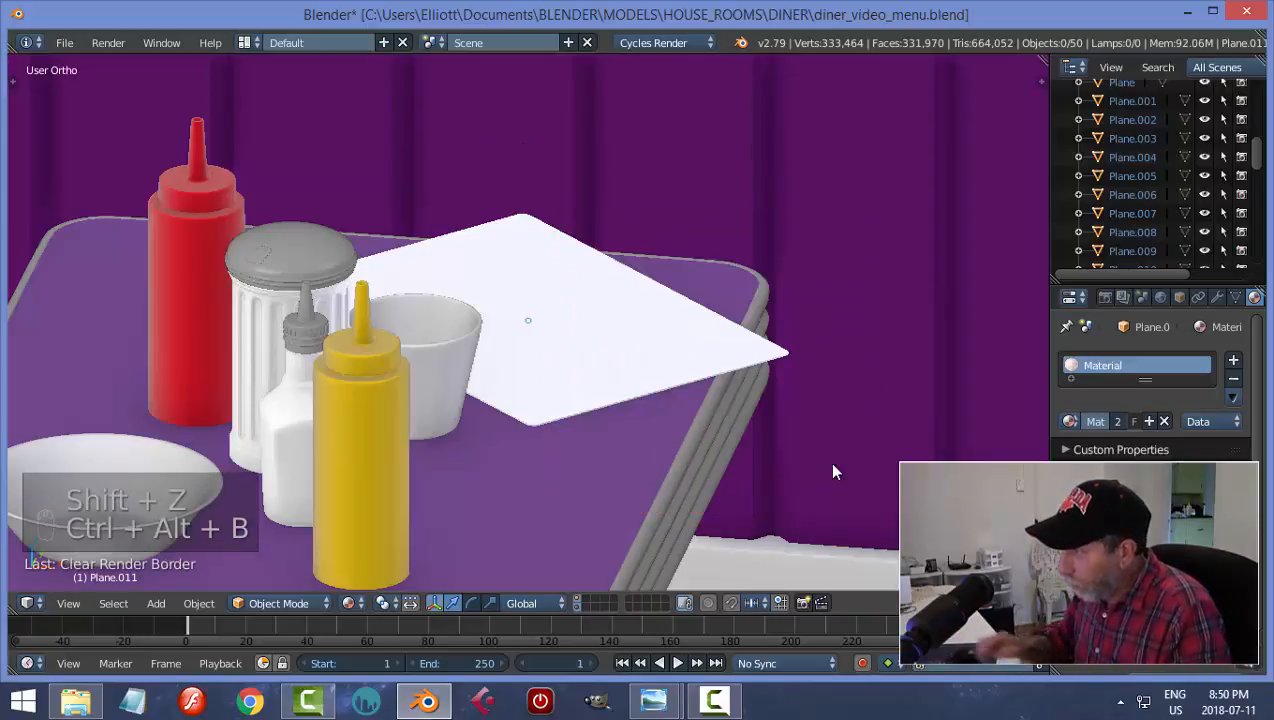
- Raise the original menu beside the coffee cup very slightly along the Z axis and deselect everything
{"action": "scroll", "coordinate": [826, 459], "scroll_direction": "down", "scroll_amount": 7}
{"action": "middle_click_drag", "start_coordinate": [804, 450], "coordinate": [782, 426]}
{"action": "scroll", "coordinate": [809, 438], "scroll_direction": "up", "scroll_amount": 3}
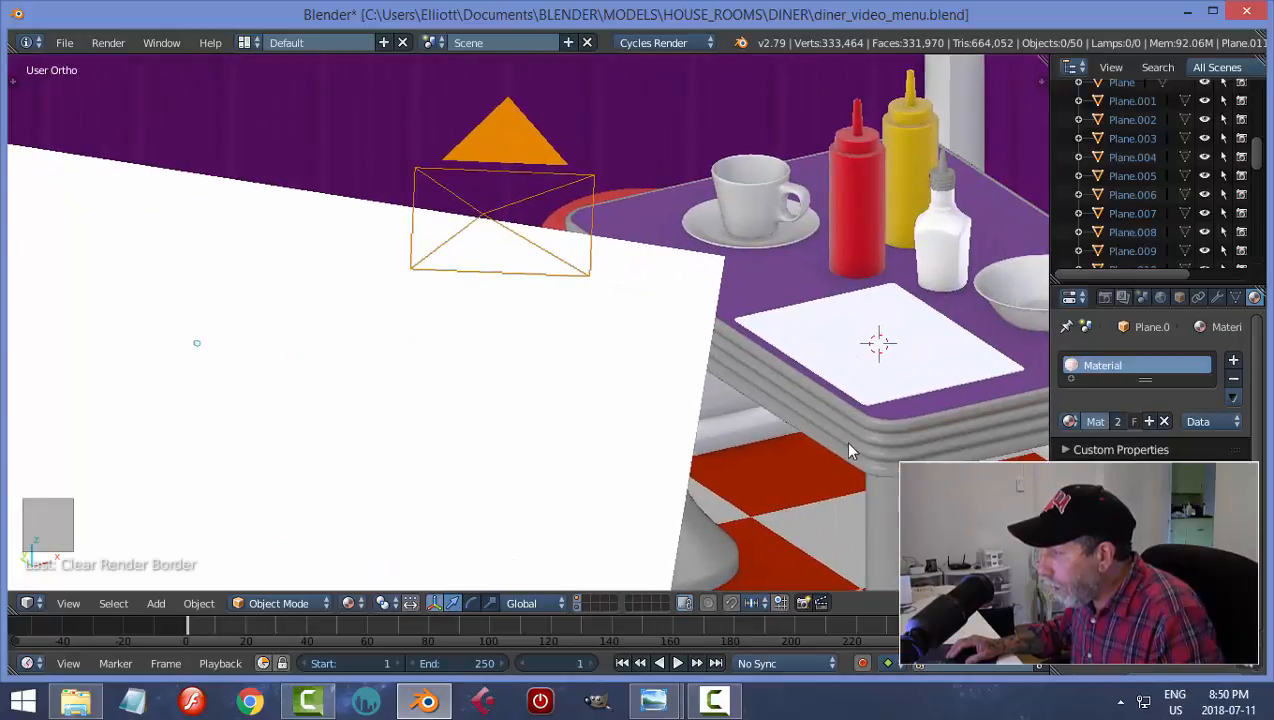
{"action": "middle_click_drag", "start_coordinate": [849, 447], "coordinate": [829, 408]}
{"action": "scroll", "coordinate": [829, 408], "scroll_direction": "up", "scroll_amount": 3}
{"action": "middle_click_drag", "start_coordinate": [988, 355], "coordinate": [664, 380], "text": "shift"}
{"action": "scroll", "coordinate": [690, 402], "scroll_direction": "up", "scroll_amount": 2}
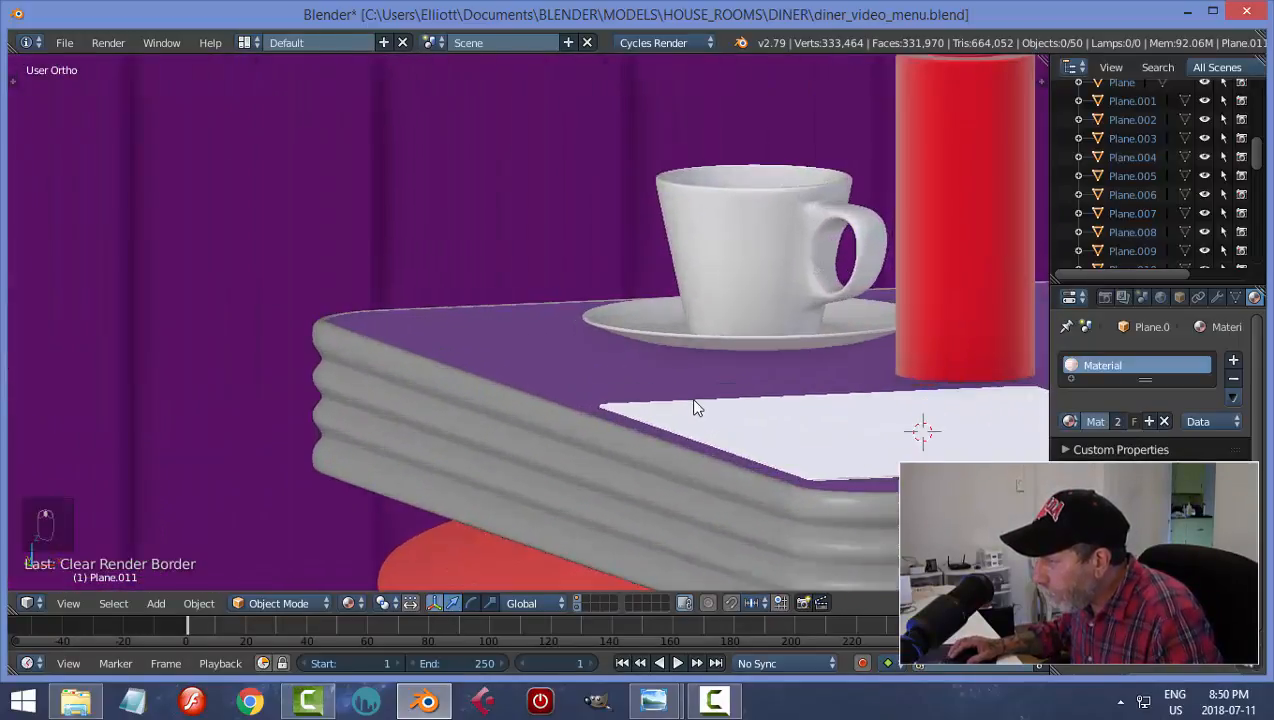
{"action": "right_click", "coordinate": [857, 414]}
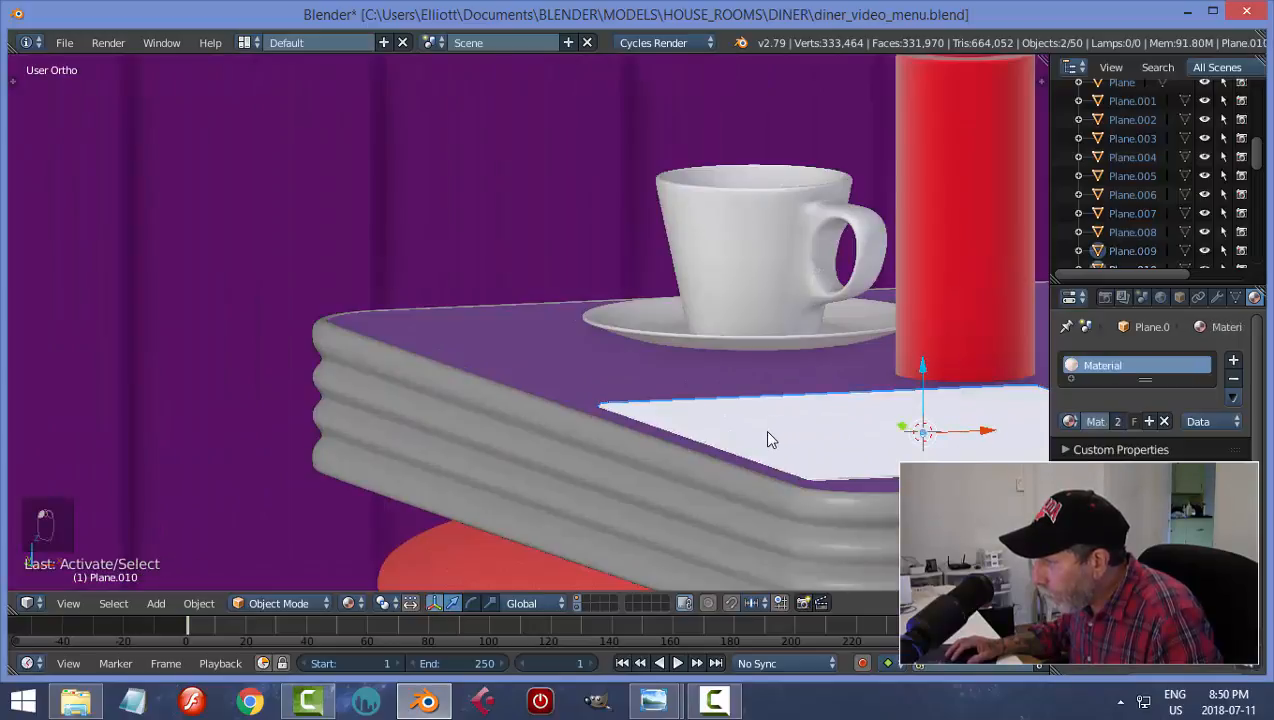
{"action": "middle_click_drag", "start_coordinate": [861, 431], "coordinate": [871, 419]}
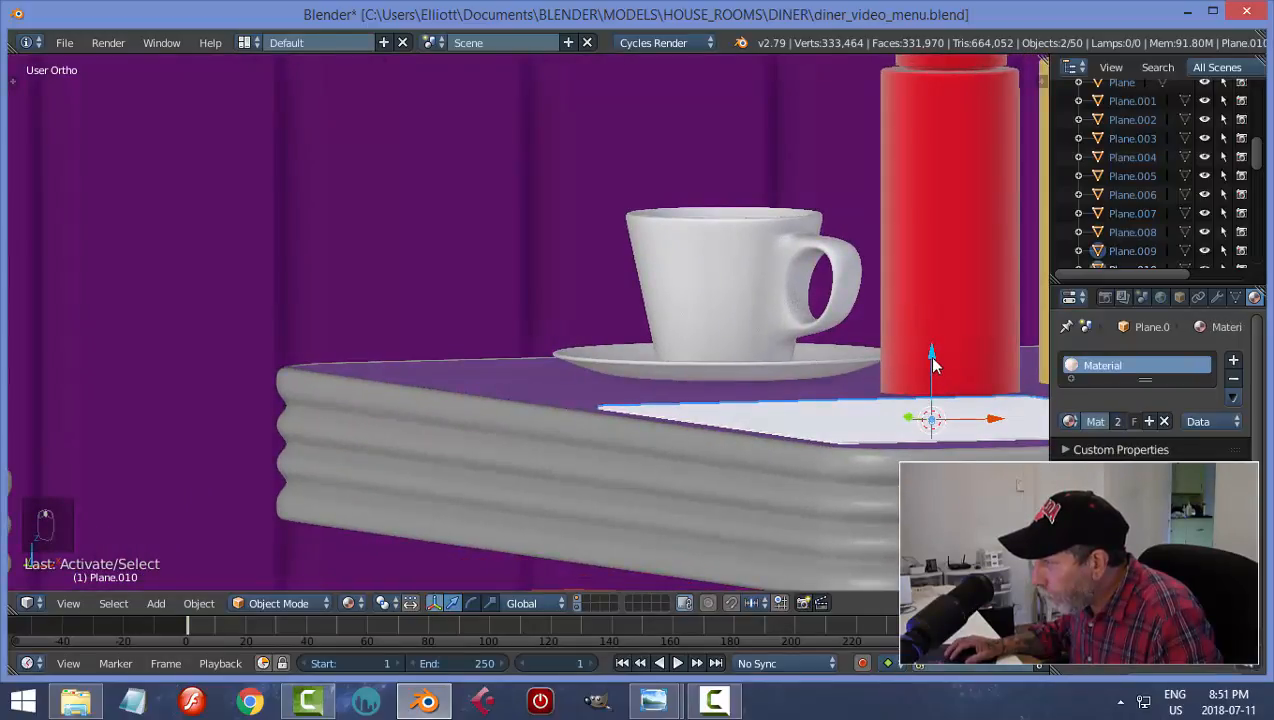
{"action": "left_click_drag", "start_coordinate": [933, 350], "coordinate": [934, 352]}
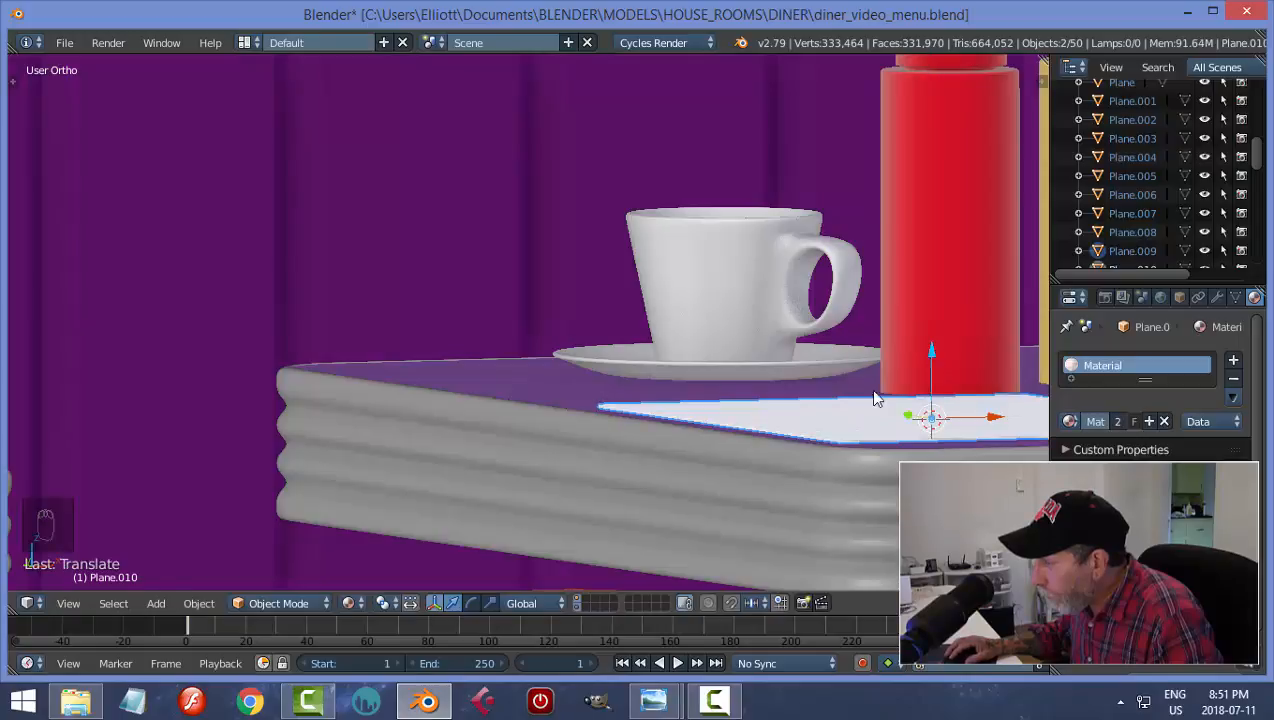
{"action": "middle_click_drag", "start_coordinate": [869, 388], "coordinate": [828, 411]}
{"action": "key", "text": "a"}
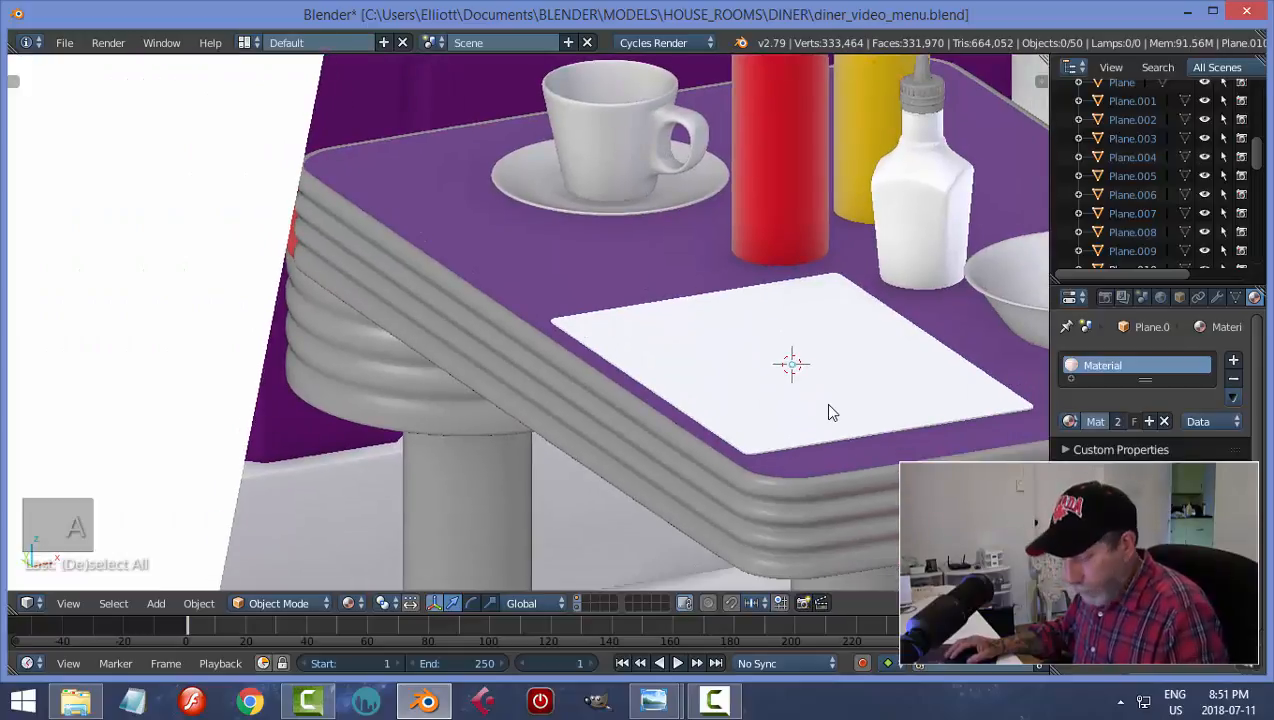
- Preview part of the original menu and the table edge in Rendered shading inside a render border, restoring Material shading and clearing the border
{"action": "key", "text": "ctrl+b"}
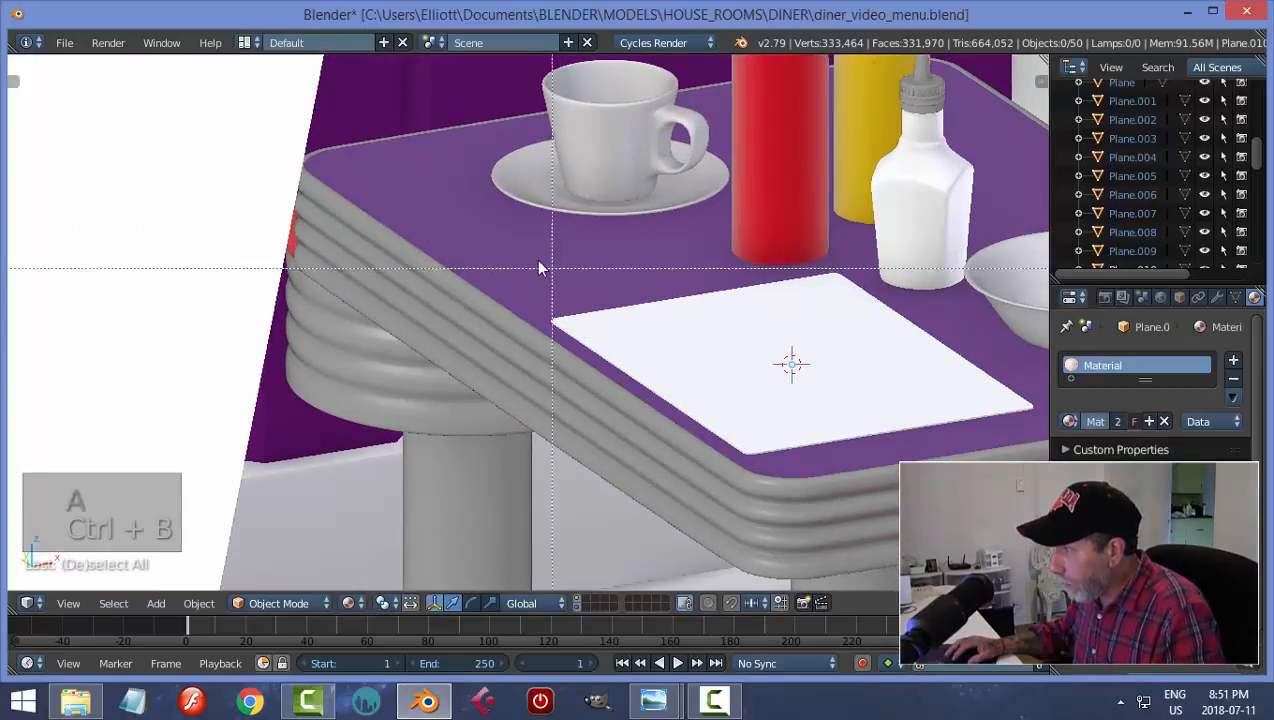
{"action": "left_click_drag", "start_coordinate": [537, 260], "coordinate": [776, 588]}
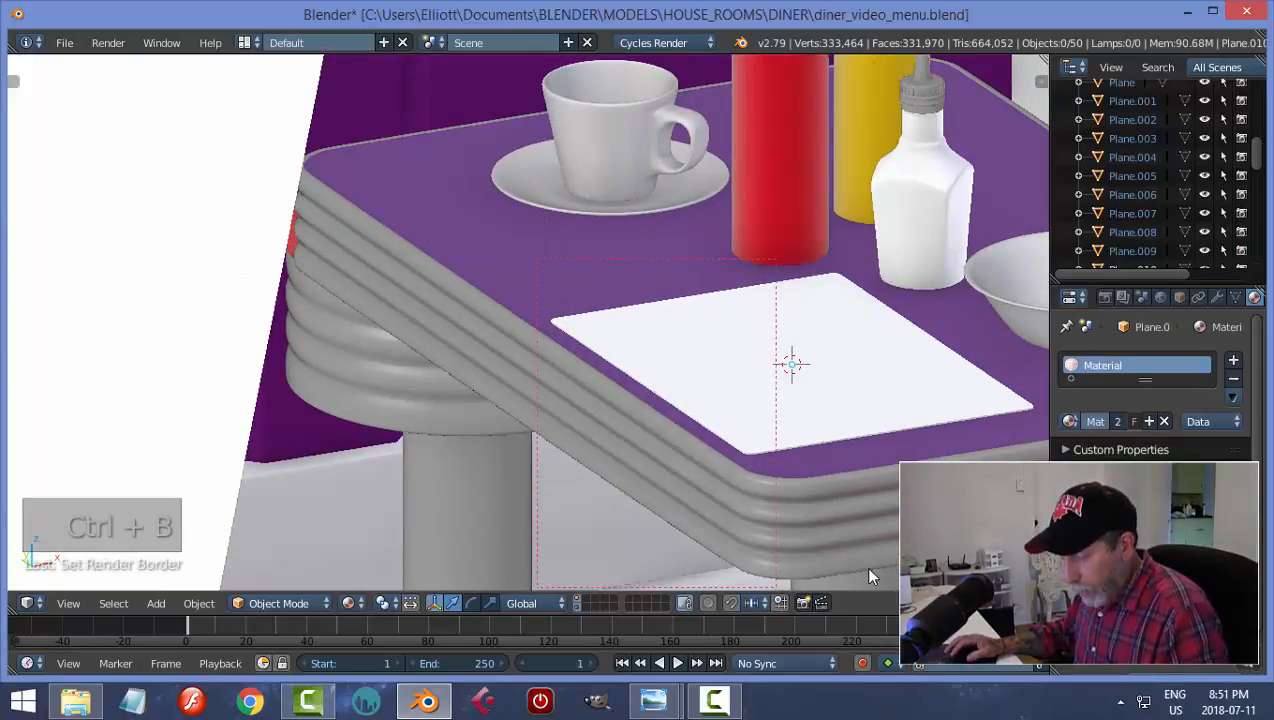
{"action": "key", "text": "shift+z"}
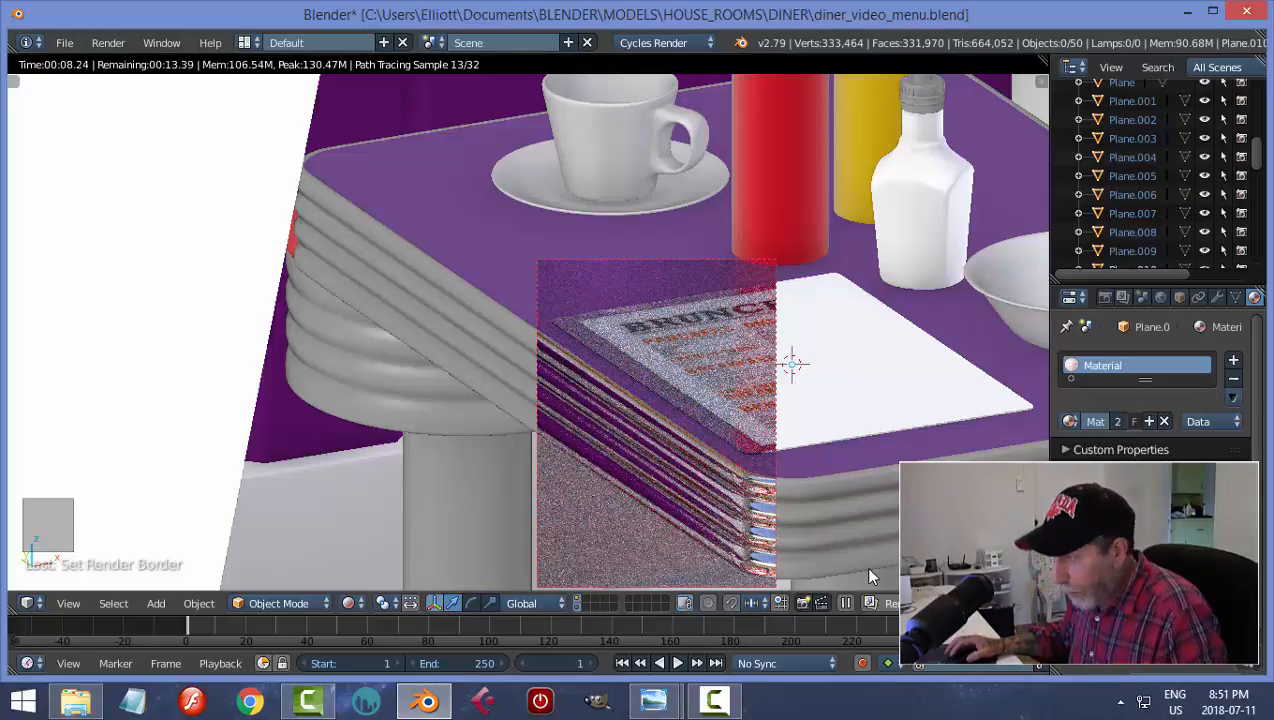
{"action": "key", "text": "shift+z"}
{"action": "key", "text": "ctrl+alt+n"}
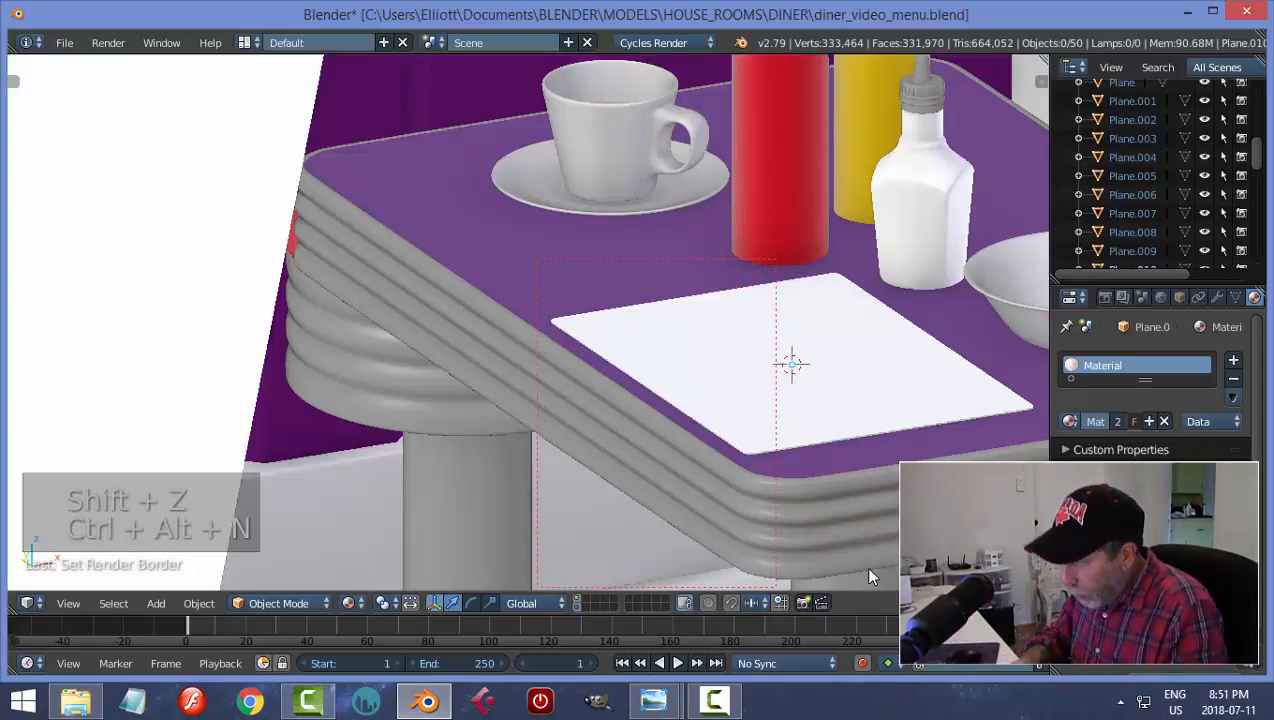
{"action": "key", "text": "ctrl+alt+b"}
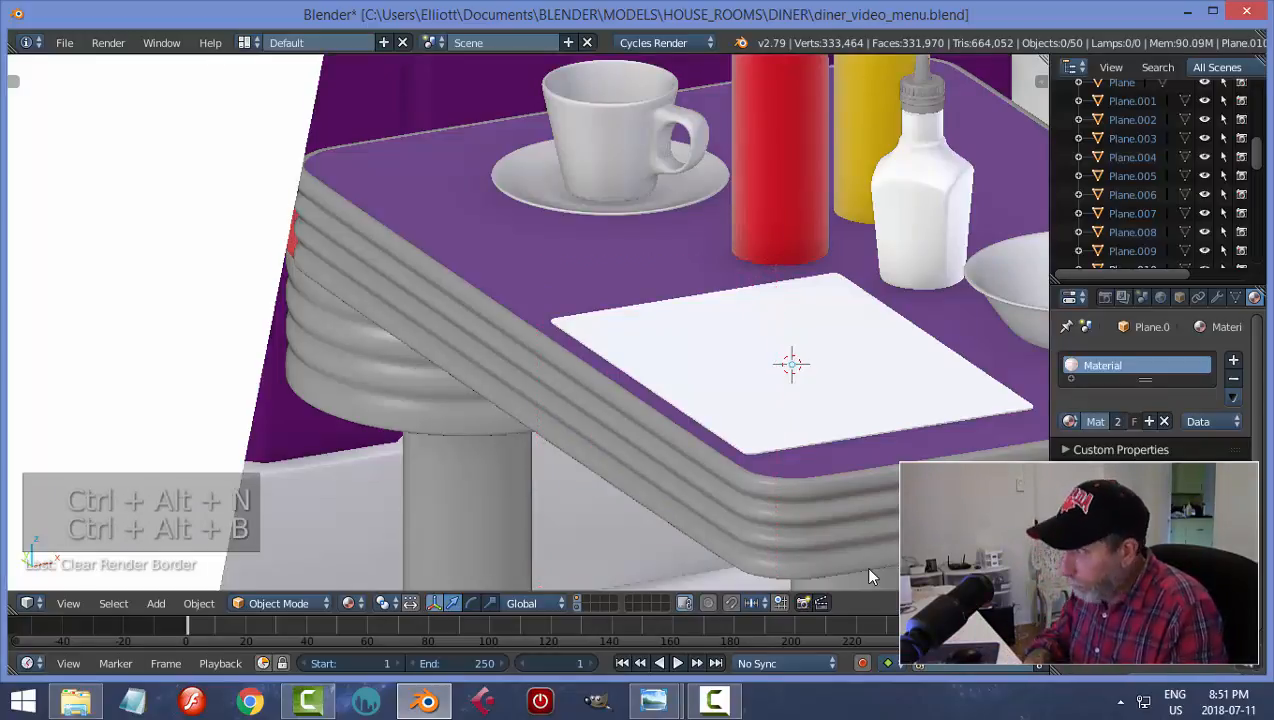
- Save the file over the existing one, switch to the camera view and save it again
{"action": "key", "text": "ctrl+s"}
{"action": "left_click", "coordinate": [866, 569]}
{"action": "key", "text": "KP_0"}
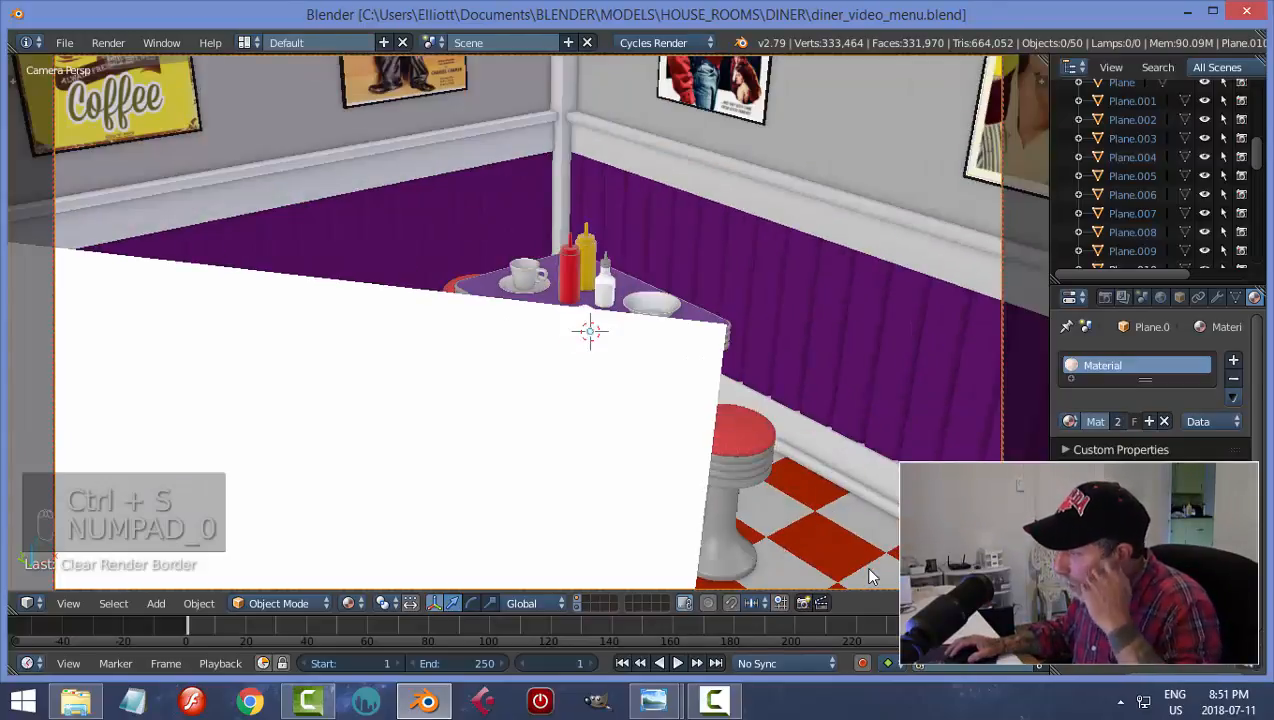
{"action": "key", "text": "ctrl+s"}
{"action": "left_click", "coordinate": [866, 569]}
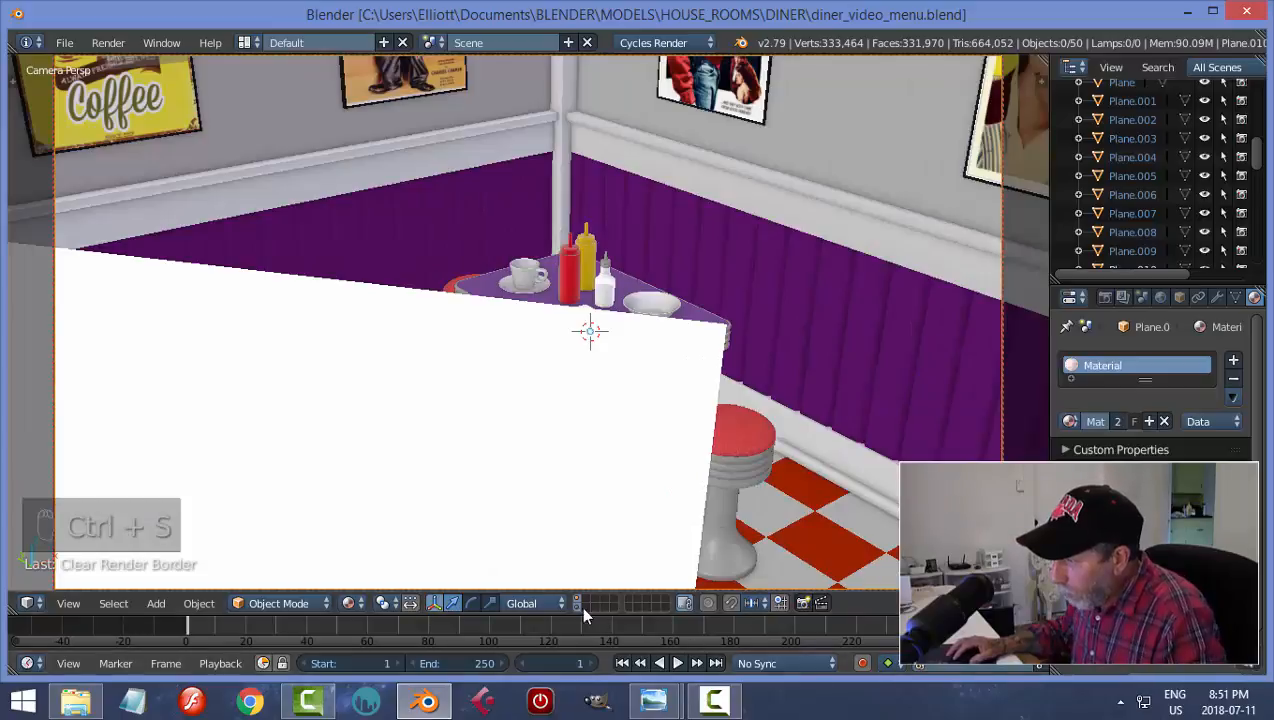
- Review the Sampling section and the other settings in the scene's render properties
{"action": "left_click", "coordinate": [1105, 297]}
{"action": "scroll", "coordinate": [1180, 400], "scroll_direction": "down", "scroll_amount": 10}
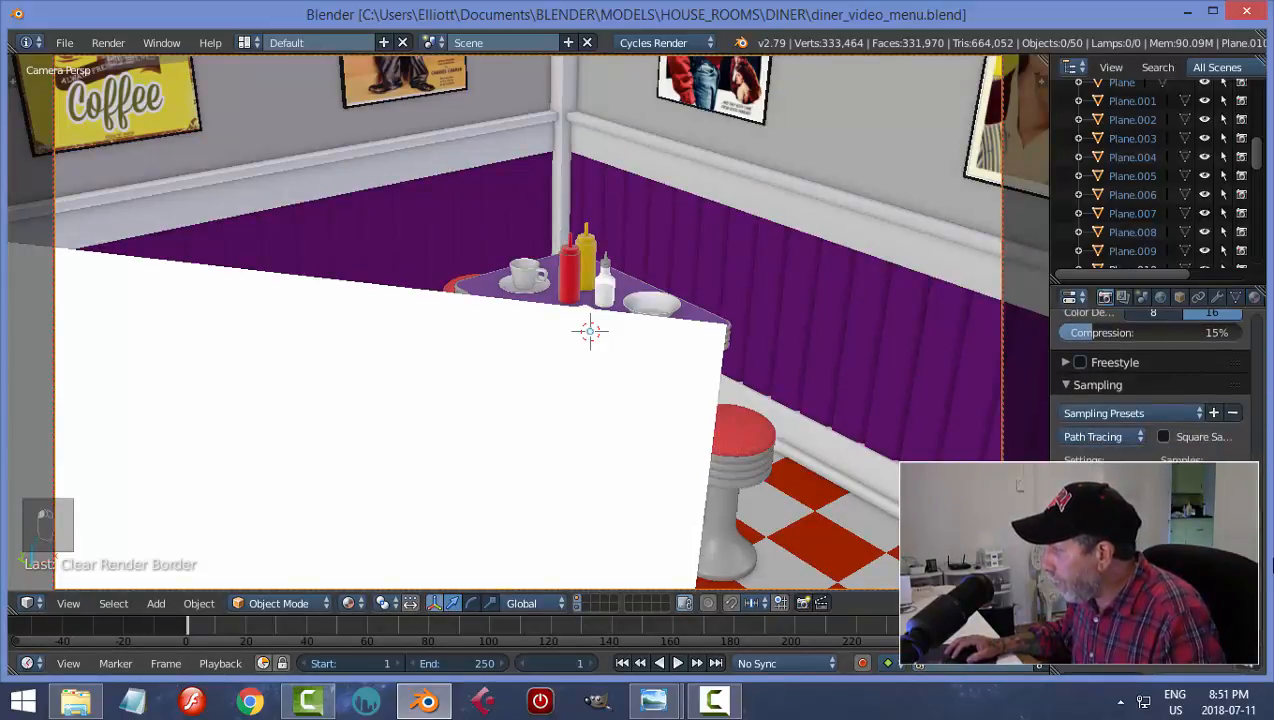
{"action": "scroll", "coordinate": [1256, 530], "scroll_direction": "up", "scroll_amount": 10}
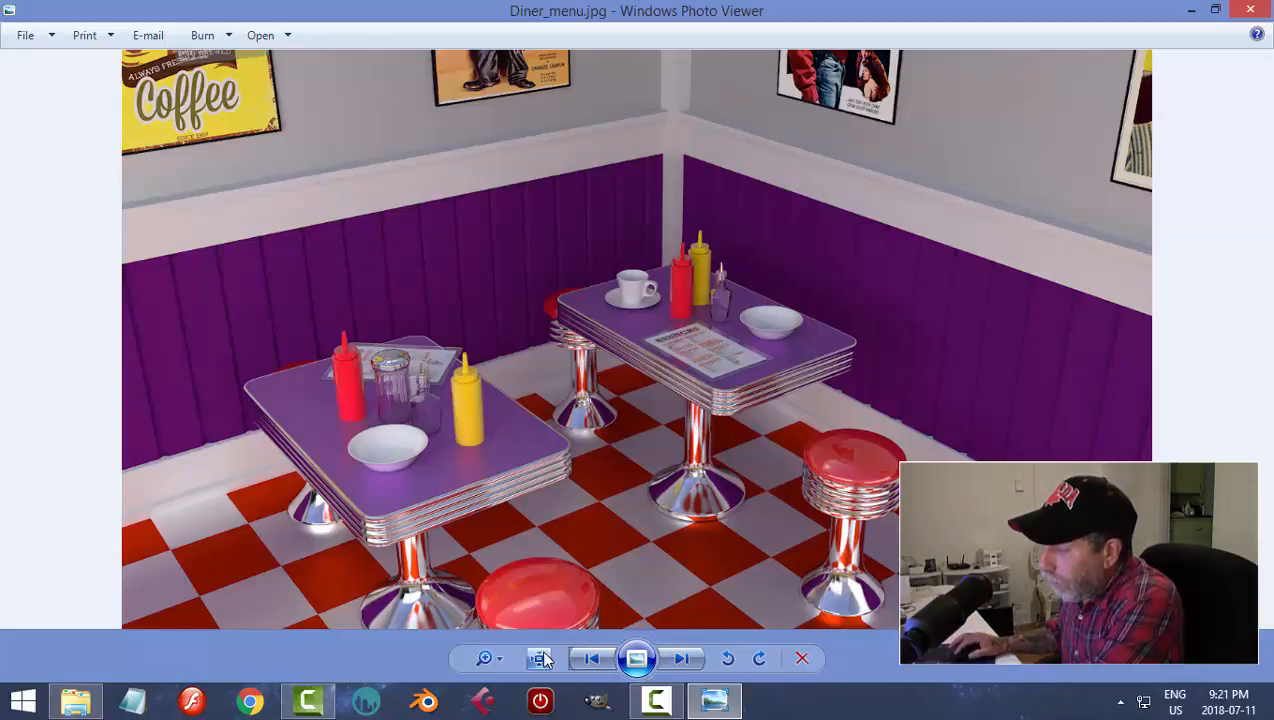
- Zoom in on the finished render Diner_menu.jpg in Windows Photo Viewer to examine the menus on both tables
{"action": "scroll", "coordinate": [930, 440], "scroll_direction": "up", "scroll_amount": 2}
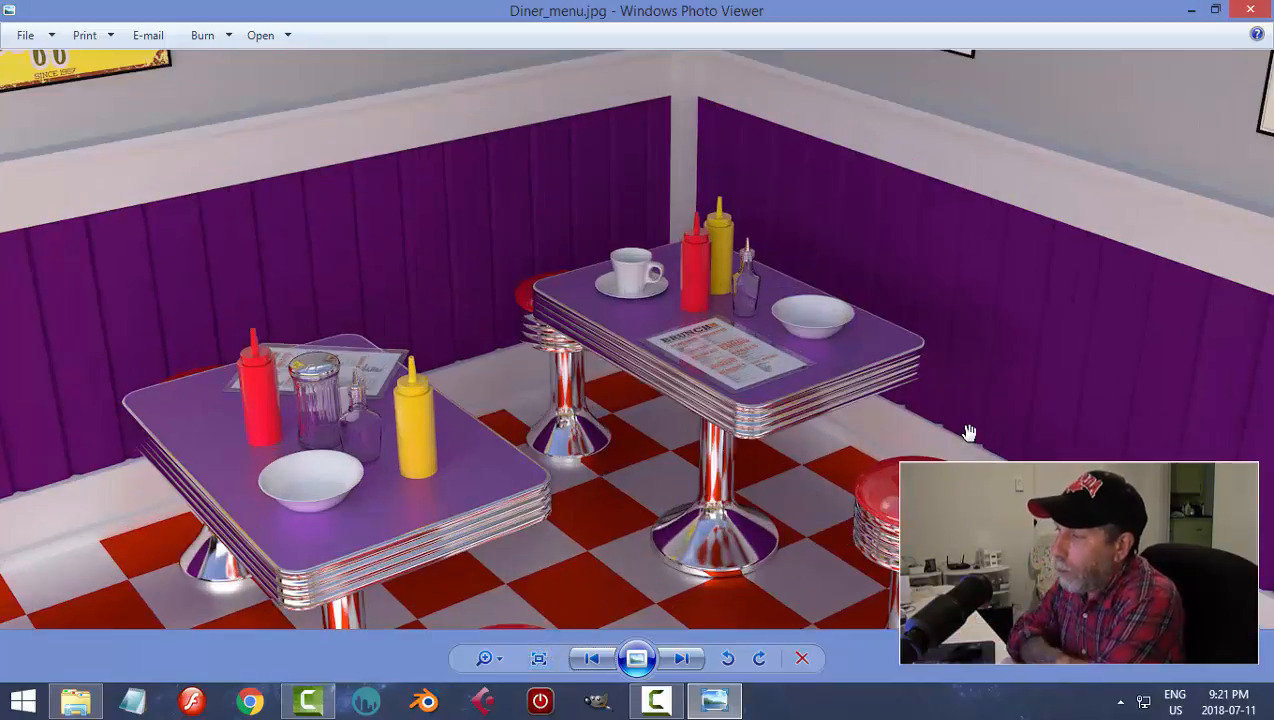